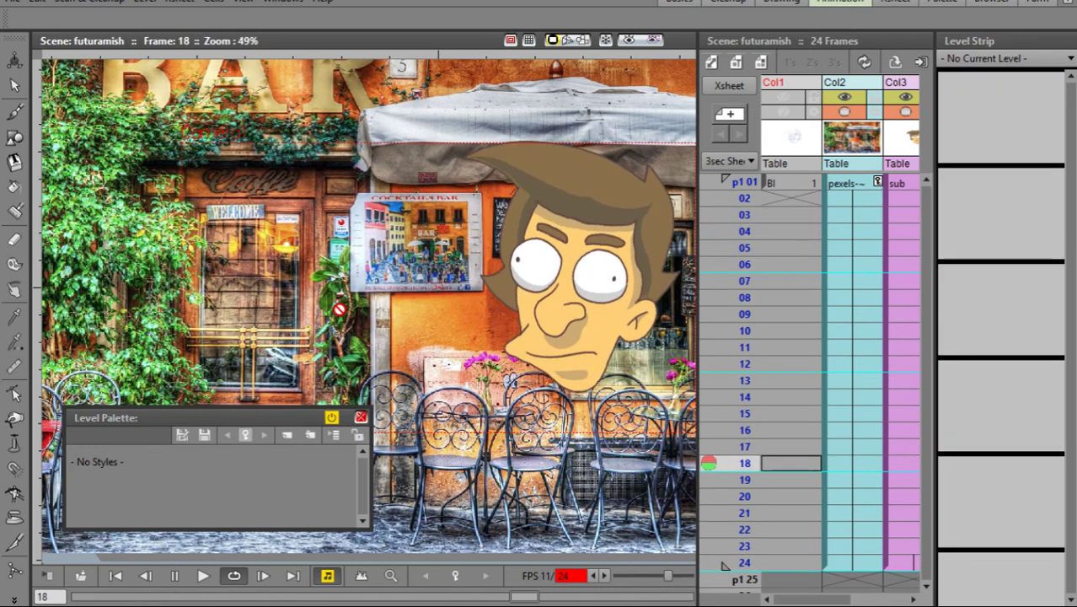
# Step: Play back the futuramish scene, preview it through the camera, and examine the animated character's face up close
pyautogui.press('p')
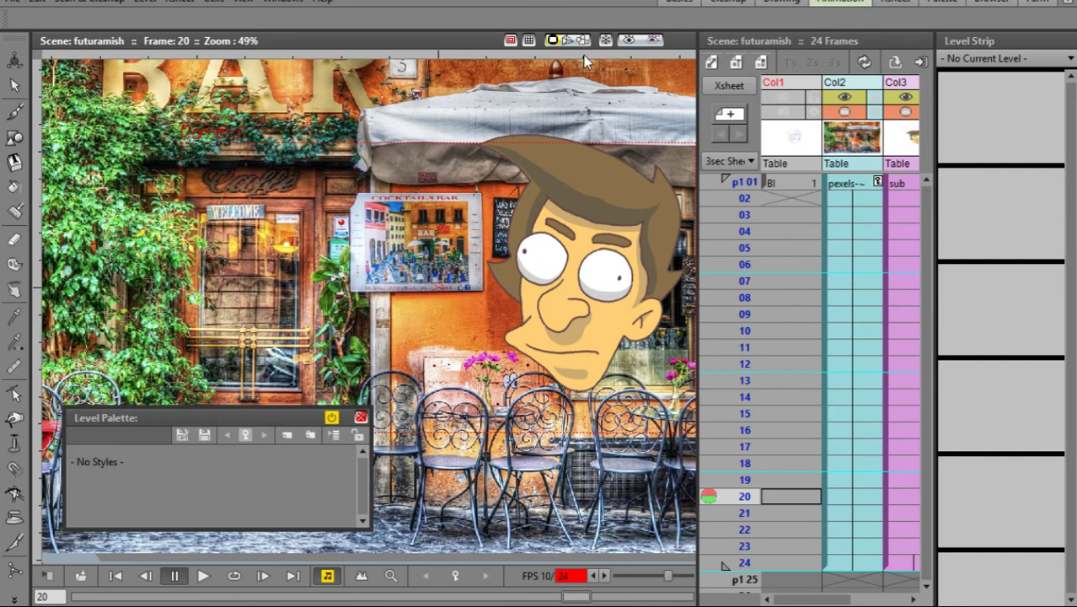
pyautogui.click(627, 40)
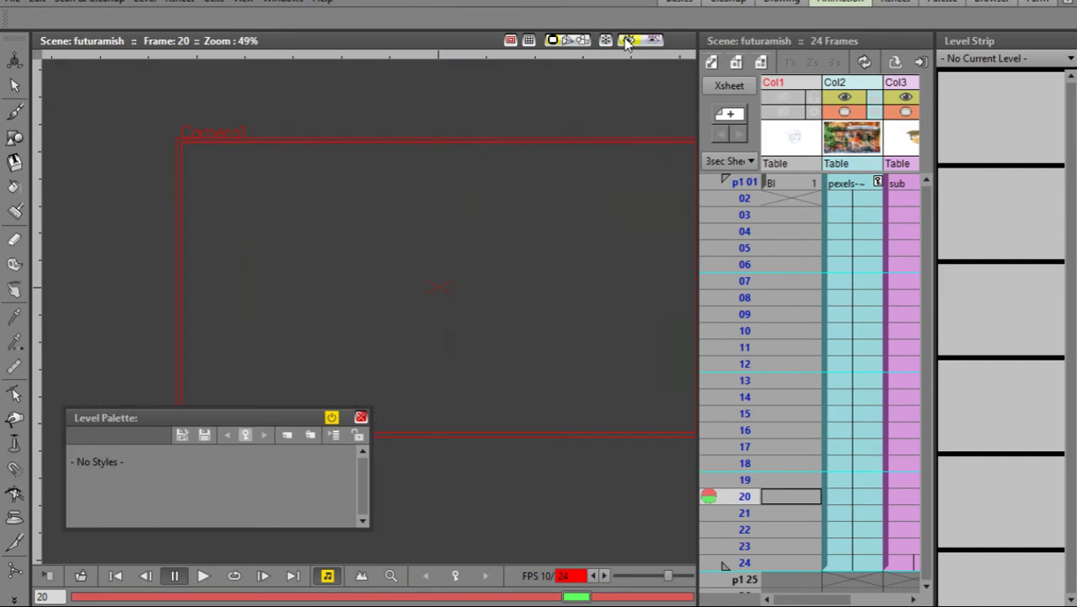
pyautogui.moveTo(595, 91); pyautogui.dragTo(512, 69)
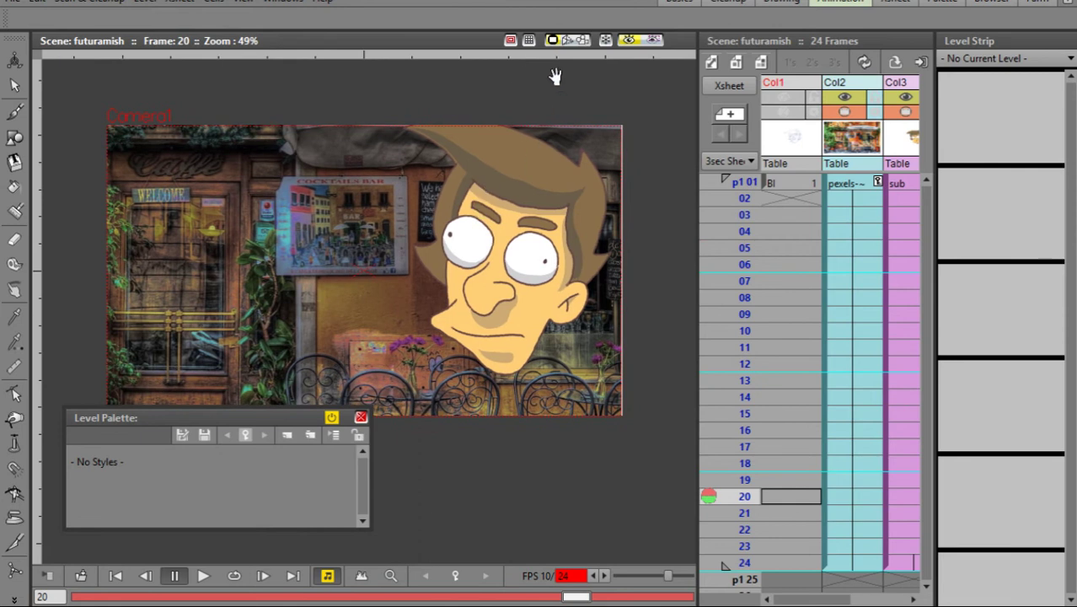
pyautogui.click(628, 40)
pyautogui.scroll(-1, 410, 174)
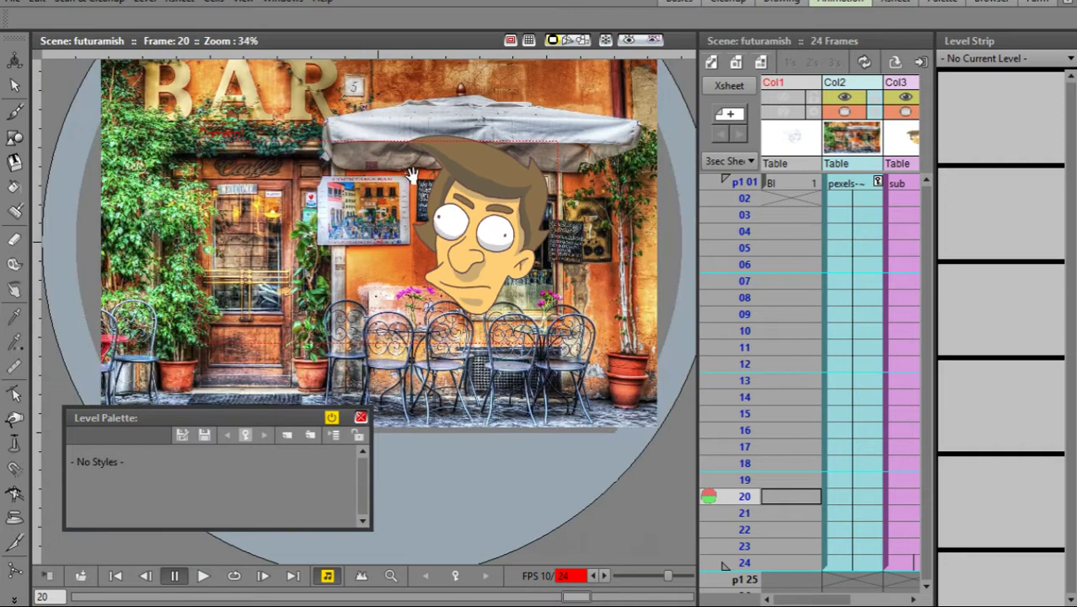
pyautogui.rightClick(389, 178)
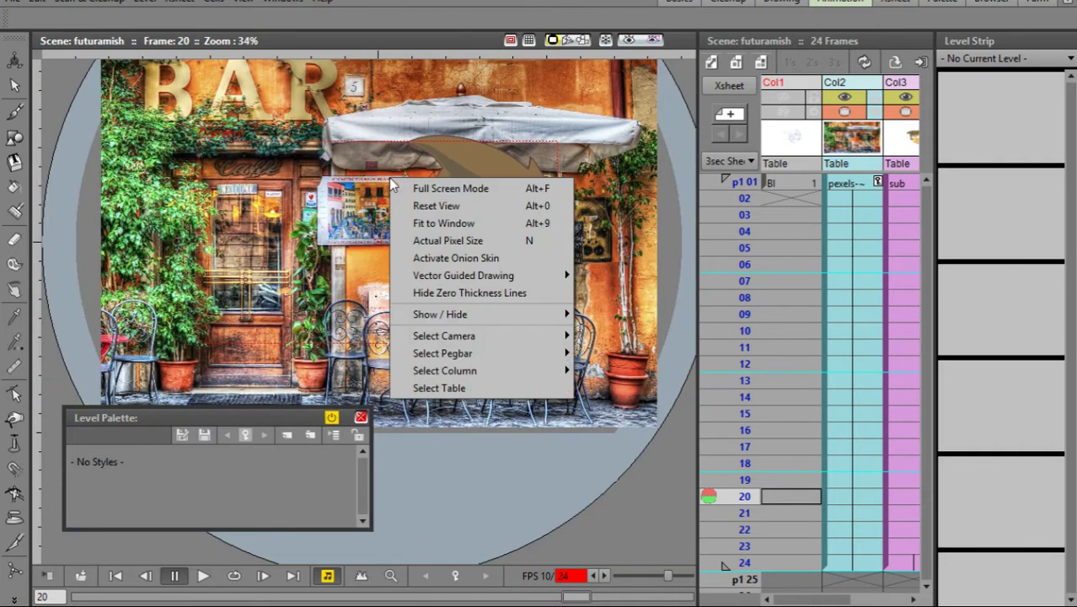
pyautogui.click(357, 170)
pyautogui.moveTo(357, 171); pyautogui.dragTo(358, 221)
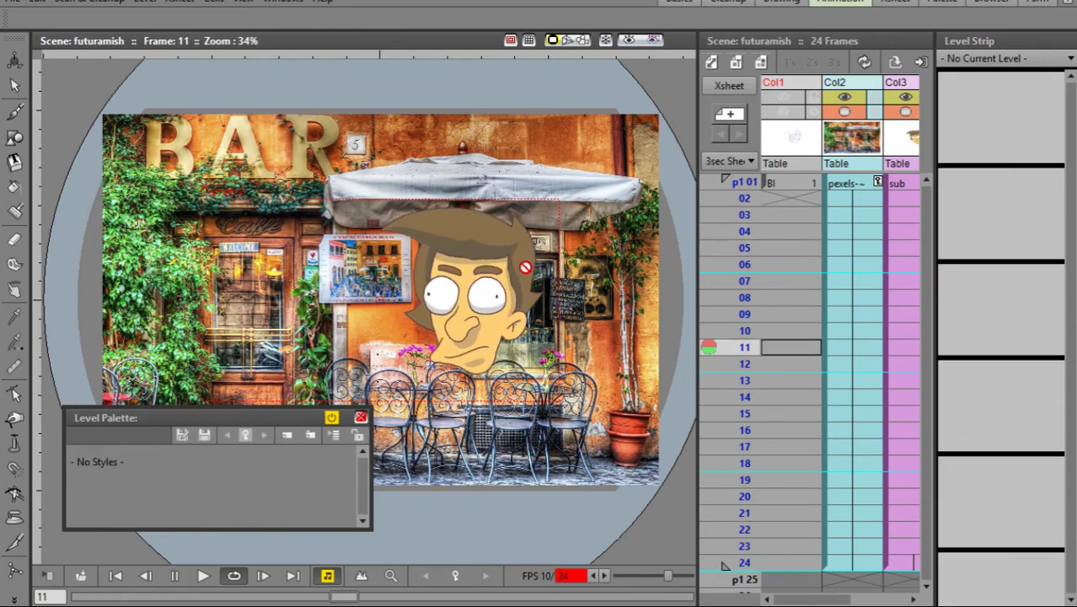
pyautogui.press('p')
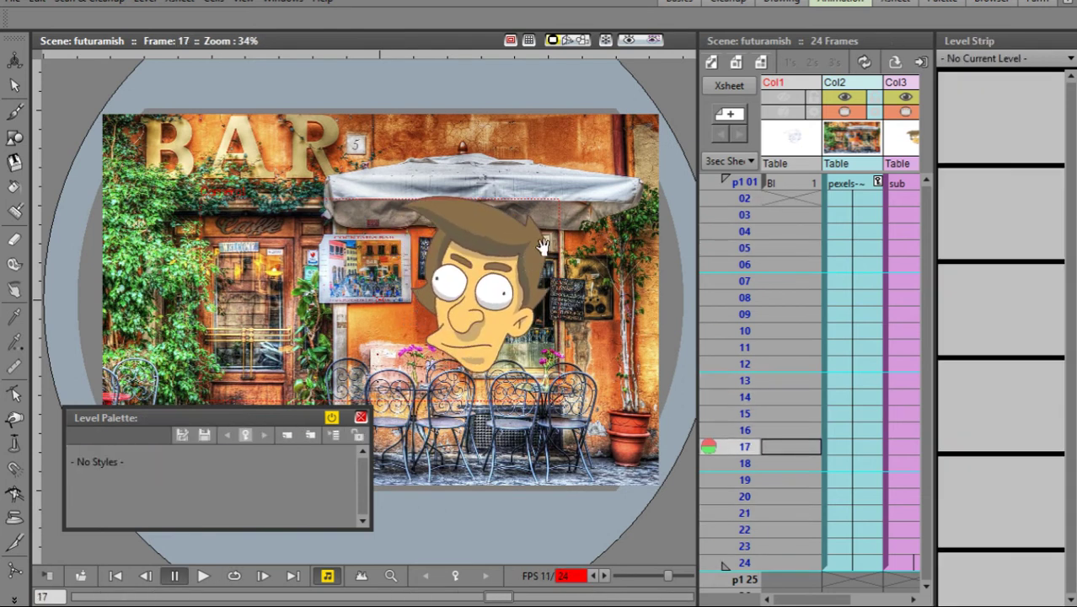
pyautogui.scroll(2, 534, 296)
pyautogui.scroll(-2, 534, 297)
pyautogui.scroll(2, 535, 297)
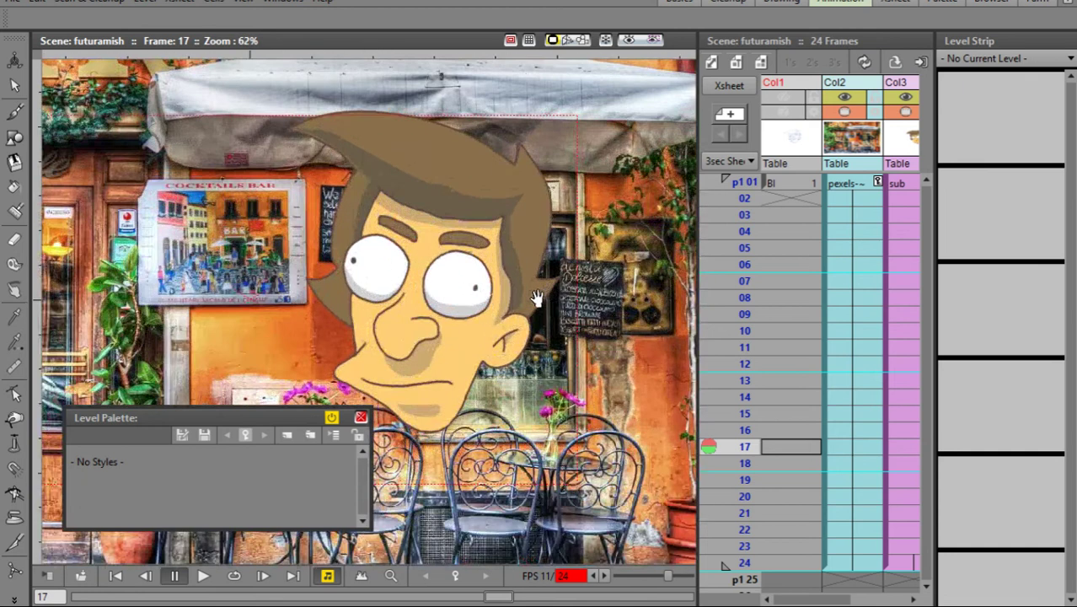
pyautogui.scroll(3, 535, 297)
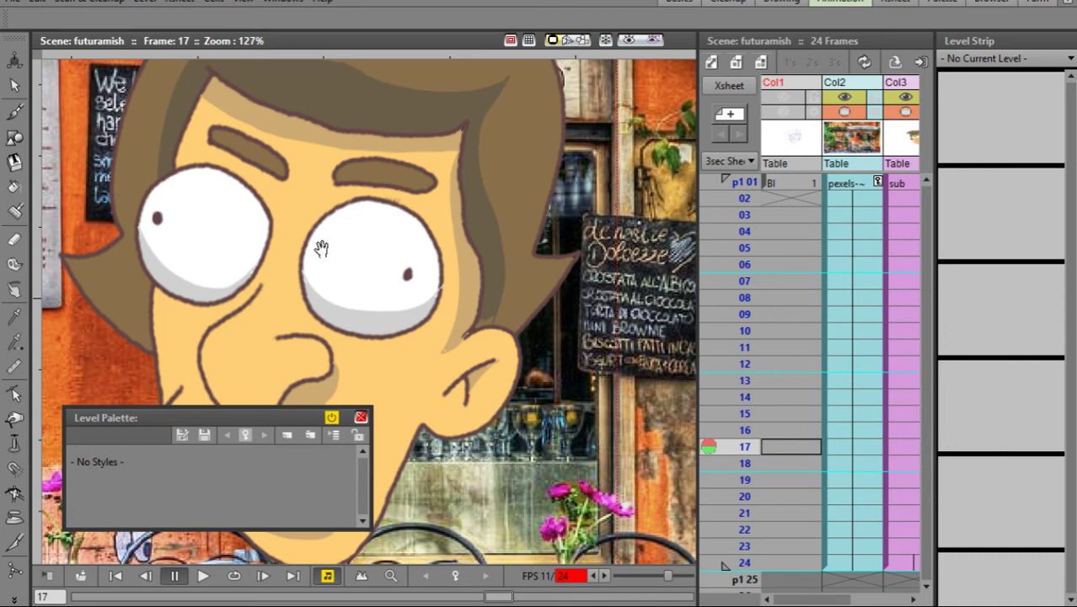
# Step: Create a new scene and start a raster drawing on frame 1 with the Brush, using the blue pencil style 4
pyautogui.click(14, 2)
pyautogui.click(79, 1)
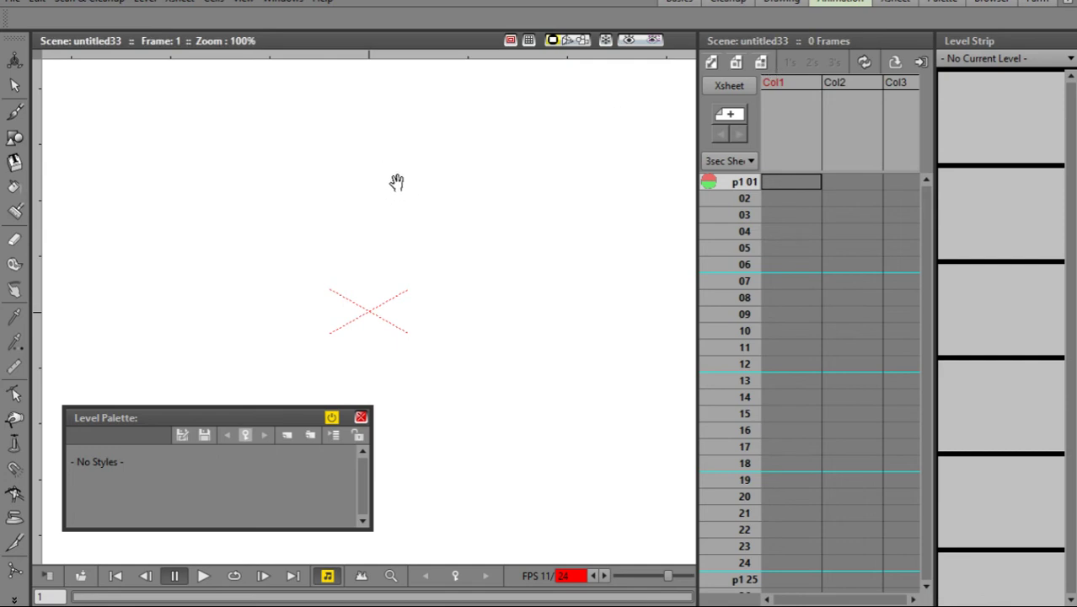
pyautogui.press('b')
pyautogui.click(419, 203)
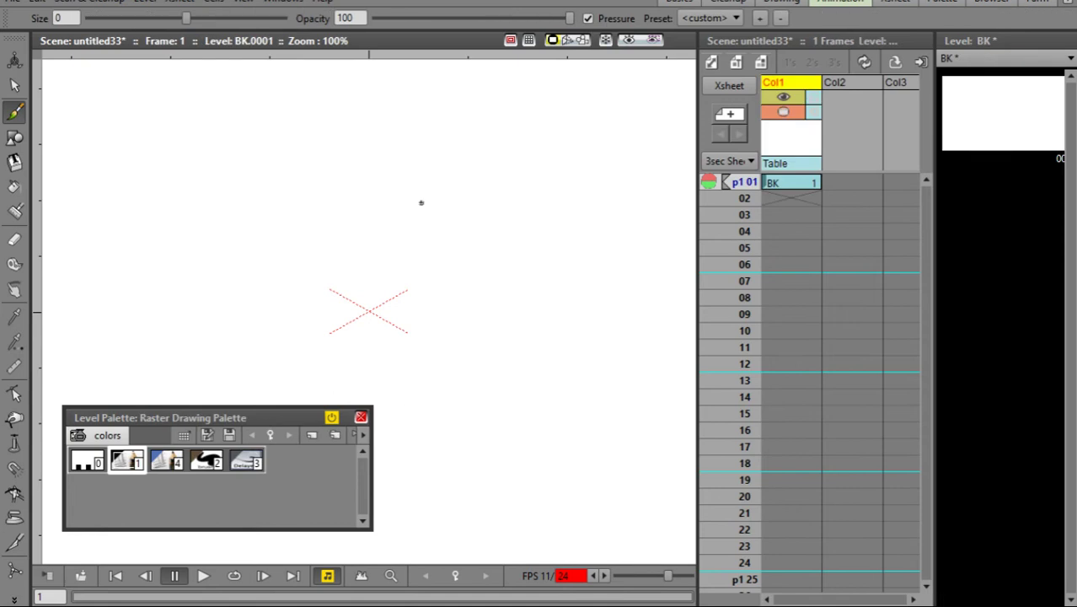
pyautogui.click(166, 461)
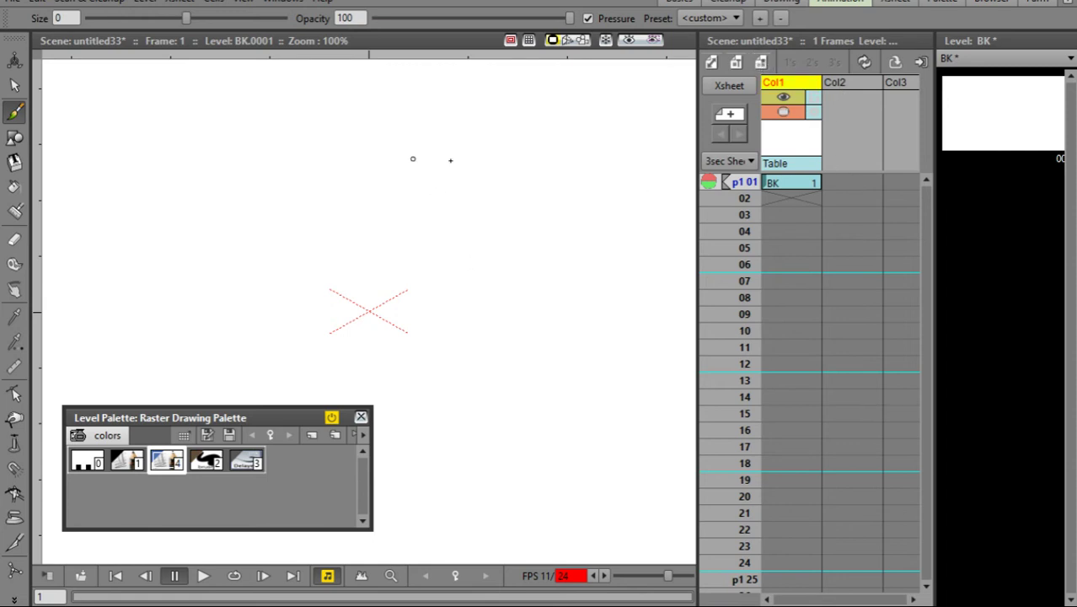
# Step: Sketch the character's basic head construction in blue: a round cranium with a long tapered jaw, two circular eyes and a round nose
pyautogui.moveTo(473, 99)
pyautogui.mouseDown()
pyautogui.moveTo(428, 96)
pyautogui.moveTo(397, 125)
pyautogui.moveTo(360, 189)
pyautogui.moveTo(360, 233)
pyautogui.moveTo(428, 282)
pyautogui.moveTo(476, 291)
pyautogui.mouseUp()
pyautogui.doubleClick(169, 463)
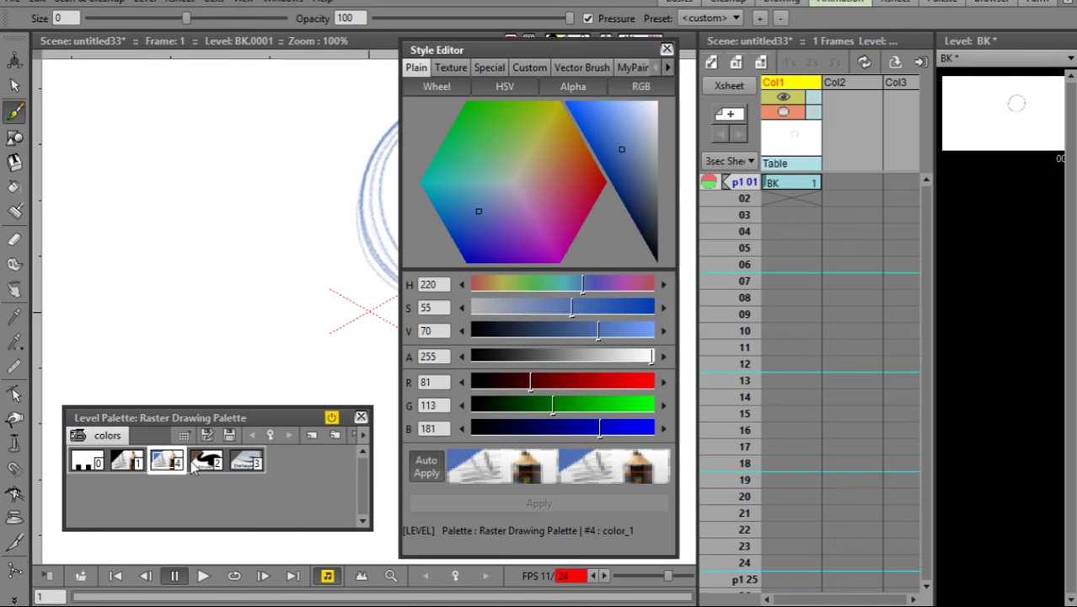
pyautogui.click(665, 49)
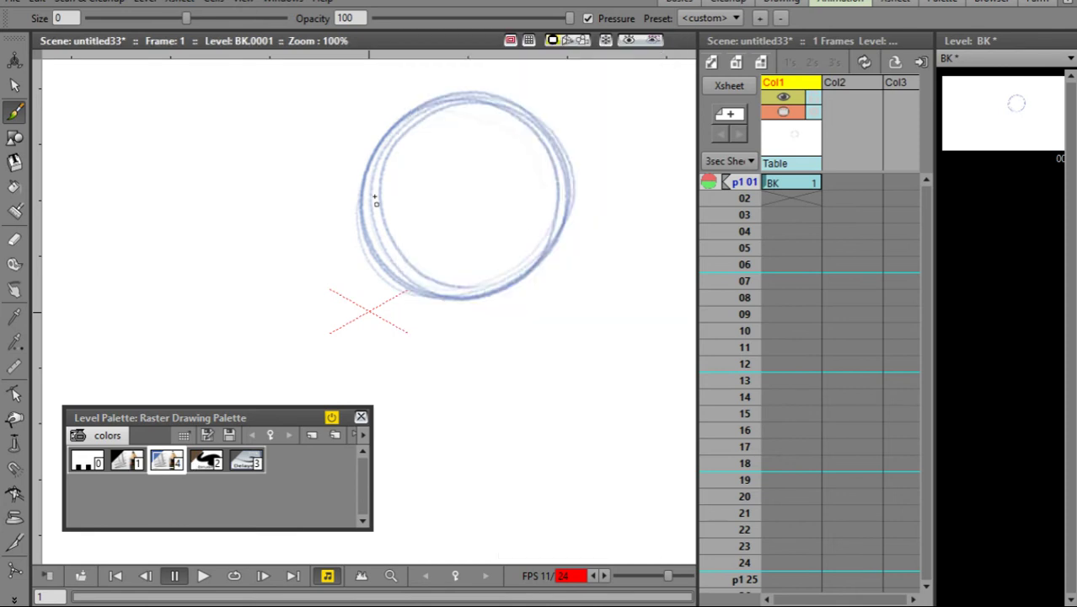
pyautogui.moveTo(368, 252)
pyautogui.mouseDown()
pyautogui.moveTo(433, 424)
pyautogui.moveTo(396, 352)
pyautogui.moveTo(507, 407)
pyautogui.moveTo(545, 265)
pyautogui.moveTo(537, 375)
pyautogui.moveTo(575, 189)
pyautogui.mouseUp()
pyautogui.moveTo(484, 431)
pyautogui.mouseDown()
pyautogui.moveTo(497, 426)
pyautogui.moveTo(557, 278)
pyautogui.moveTo(428, 89)
pyautogui.moveTo(376, 133)
pyautogui.moveTo(361, 301)
pyautogui.mouseUp()
pyautogui.moveTo(414, 210)
pyautogui.mouseDown()
pyautogui.moveTo(364, 271)
pyautogui.moveTo(434, 246)
pyautogui.moveTo(410, 291)
pyautogui.moveTo(364, 253)
pyautogui.mouseUp()
pyautogui.moveTo(479, 280)
pyautogui.mouseDown()
pyautogui.moveTo(470, 214)
pyautogui.moveTo(536, 219)
pyautogui.moveTo(528, 273)
pyautogui.moveTo(477, 271)
pyautogui.moveTo(464, 221)
pyautogui.moveTo(540, 246)
pyautogui.moveTo(447, 277)
pyautogui.moveTo(438, 254)
pyautogui.moveTo(449, 245)
pyautogui.moveTo(418, 299)
pyautogui.moveTo(442, 341)
pyautogui.moveTo(408, 323)
pyautogui.moveTo(409, 297)
pyautogui.moveTo(434, 276)
pyautogui.moveTo(439, 253)
pyautogui.moveTo(465, 300)
pyautogui.mouseUp()
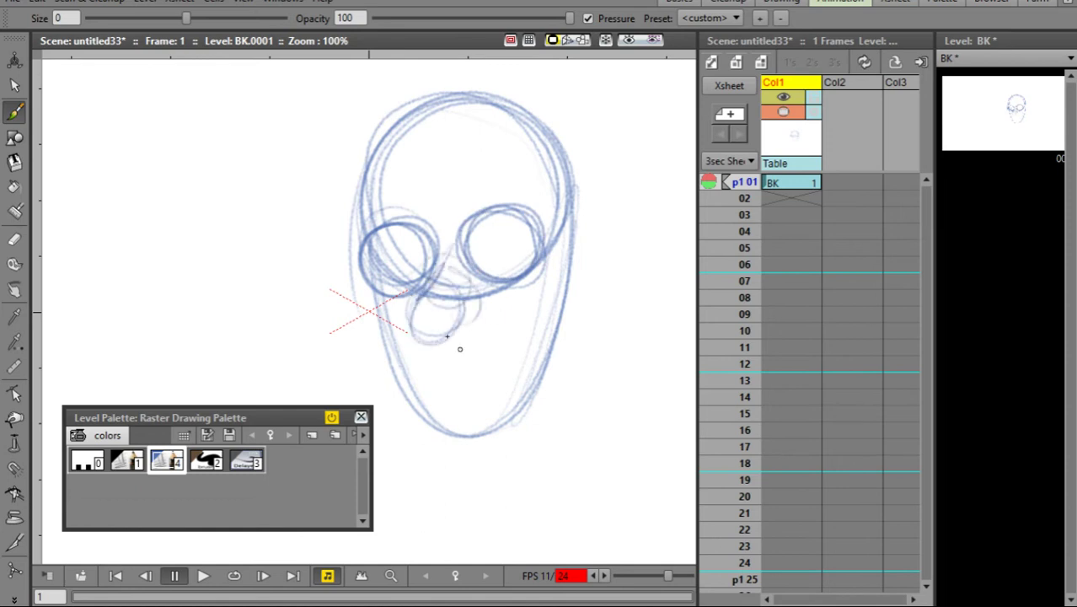
# Step: Sketch the protruding lip and chin contour, small pupils, and a slanted mouth open on one side with a shaded interior
pyautogui.moveTo(400, 325)
pyautogui.mouseDown()
pyautogui.moveTo(390, 377)
pyautogui.moveTo(384, 348)
pyautogui.moveTo(400, 395)
pyautogui.moveTo(440, 444)
pyautogui.moveTo(512, 427)
pyautogui.moveTo(408, 316)
pyautogui.moveTo(375, 363)
pyautogui.moveTo(390, 340)
pyautogui.moveTo(381, 305)
pyautogui.moveTo(395, 328)
pyautogui.moveTo(368, 369)
pyautogui.moveTo(403, 397)
pyautogui.moveTo(381, 395)
pyautogui.moveTo(455, 452)
pyautogui.mouseUp()
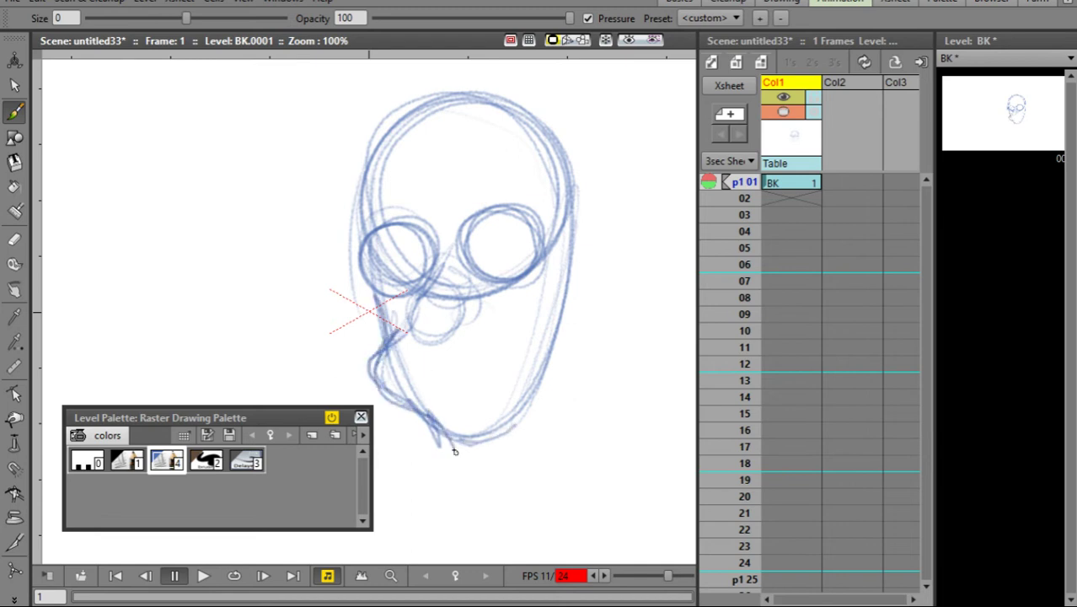
pyautogui.moveTo(396, 390); pyautogui.dragTo(514, 371)
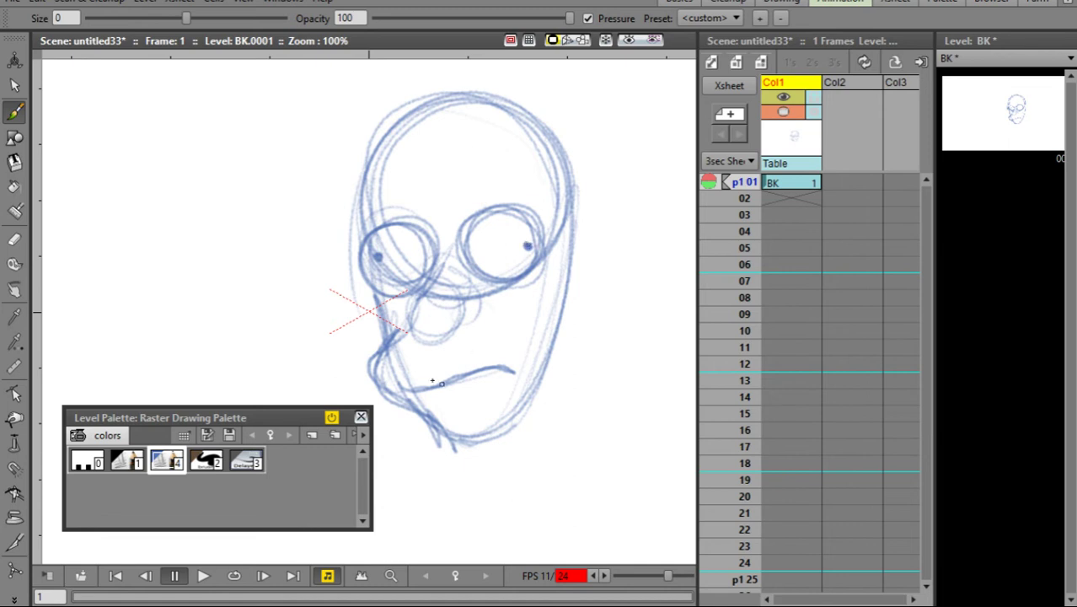
pyautogui.moveTo(432, 381)
pyautogui.mouseDown()
pyautogui.moveTo(525, 303)
pyautogui.moveTo(512, 369)
pyautogui.moveTo(531, 330)
pyautogui.moveTo(527, 307)
pyautogui.moveTo(465, 367)
pyautogui.moveTo(530, 314)
pyautogui.moveTo(519, 367)
pyautogui.moveTo(532, 327)
pyautogui.moveTo(500, 342)
pyautogui.moveTo(520, 348)
pyautogui.moveTo(517, 362)
pyautogui.mouseUp()
# Step: Sketch an ear on each side of the head and add an inner fold line to the larger ear
pyautogui.moveTo(571, 239)
pyautogui.mouseDown()
pyautogui.moveTo(610, 278)
pyautogui.moveTo(562, 320)
pyautogui.moveTo(607, 290)
pyautogui.mouseUp()
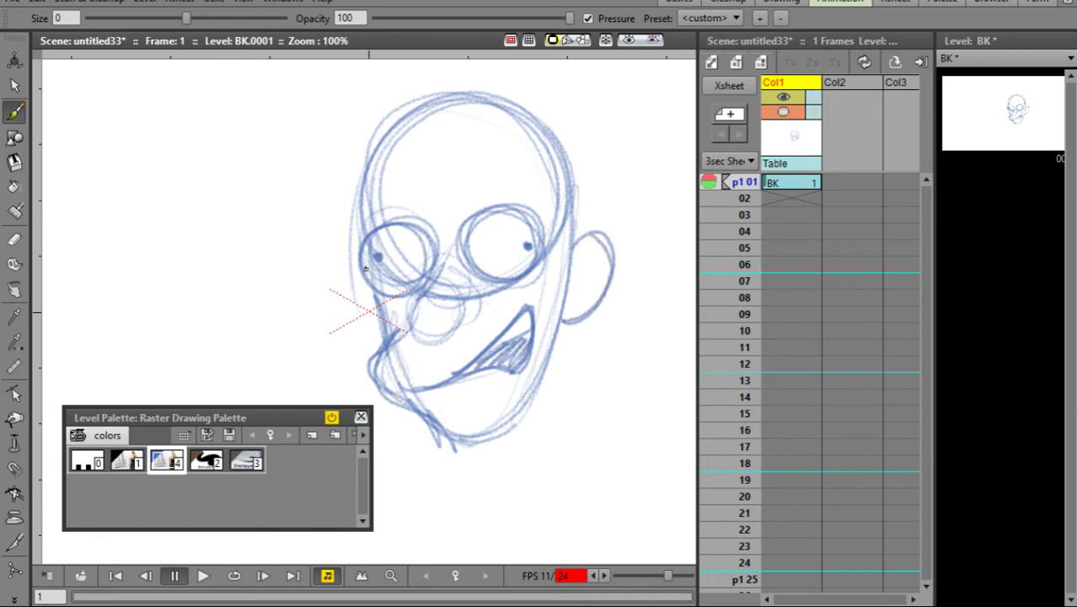
pyautogui.moveTo(357, 256)
pyautogui.mouseDown()
pyautogui.moveTo(326, 273)
pyautogui.moveTo(349, 310)
pyautogui.mouseUp()
pyautogui.moveTo(364, 254)
pyautogui.mouseDown()
pyautogui.moveTo(332, 296)
pyautogui.moveTo(367, 320)
pyautogui.mouseUp()
pyautogui.hotkey('shift', 'h')
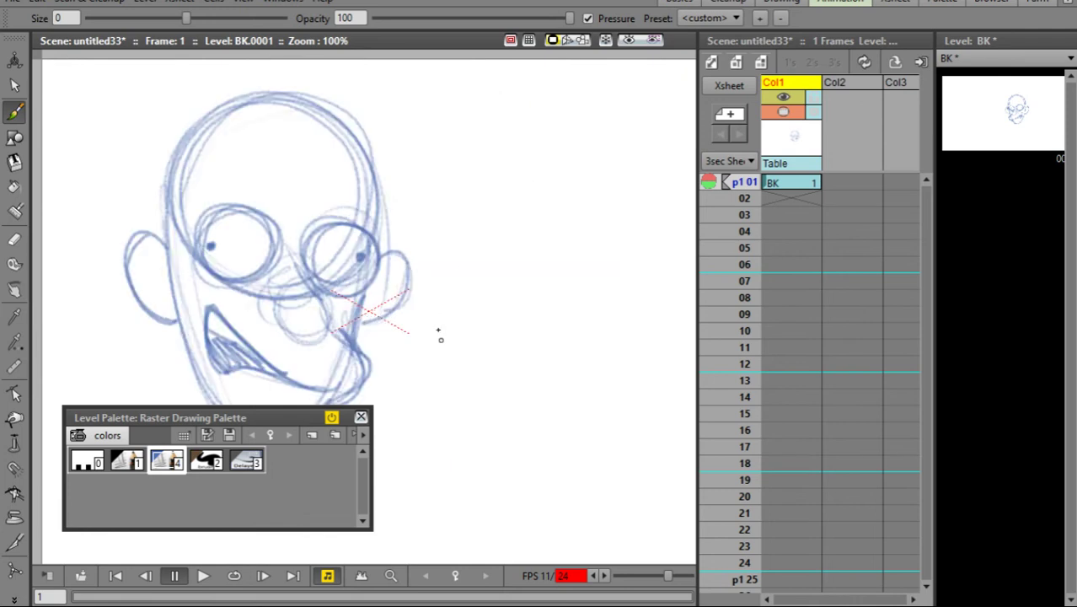
pyautogui.moveTo(438, 331); pyautogui.dragTo(542, 327)
pyautogui.hotkey('shift', 'h')
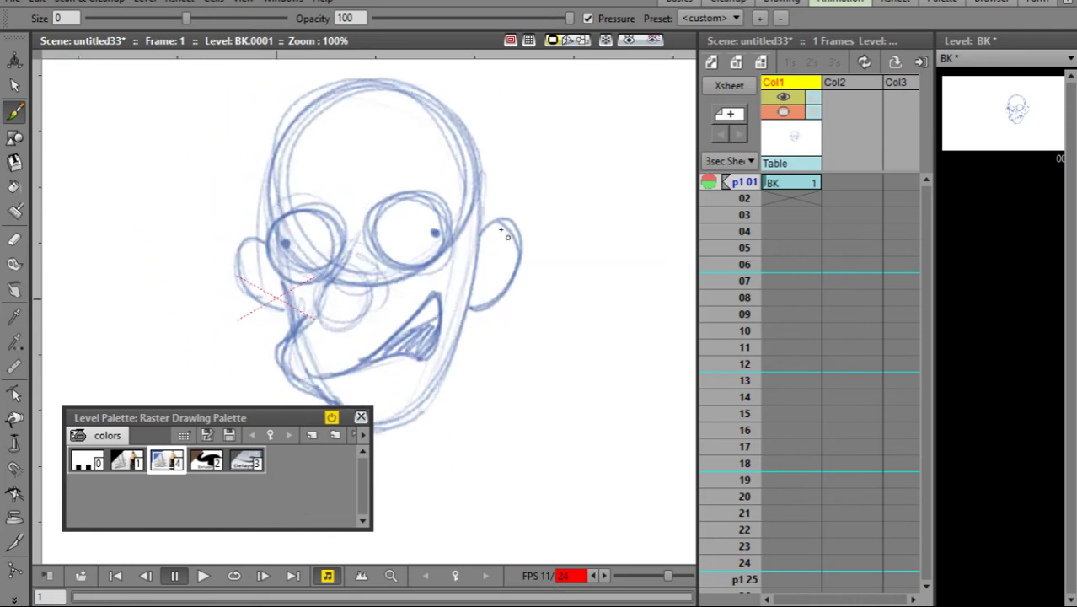
pyautogui.hotkey('shift', 'h')
pyautogui.hotkey('shift', 'h')
pyautogui.moveTo(490, 247)
pyautogui.mouseDown()
pyautogui.moveTo(470, 284)
pyautogui.moveTo(484, 253)
pyautogui.mouseUp()
# Step: Sketch a curled tuft of hair rising from the top of the head
pyautogui.moveTo(409, 172); pyautogui.dragTo(465, 247)
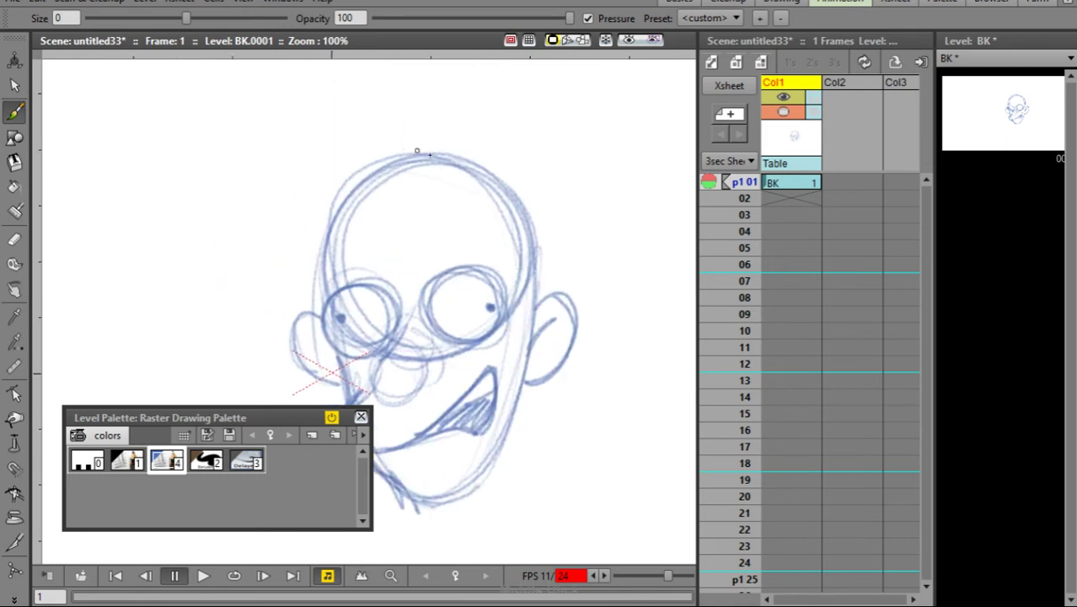
pyautogui.moveTo(436, 155)
pyautogui.mouseDown()
pyautogui.moveTo(363, 98)
pyautogui.moveTo(399, 180)
pyautogui.moveTo(439, 159)
pyautogui.moveTo(355, 172)
pyautogui.moveTo(362, 131)
pyautogui.moveTo(431, 134)
pyautogui.moveTo(453, 160)
pyautogui.moveTo(603, 252)
pyautogui.moveTo(600, 317)
pyautogui.moveTo(578, 312)
pyautogui.mouseUp()
pyautogui.hotkey('shift', 'h')
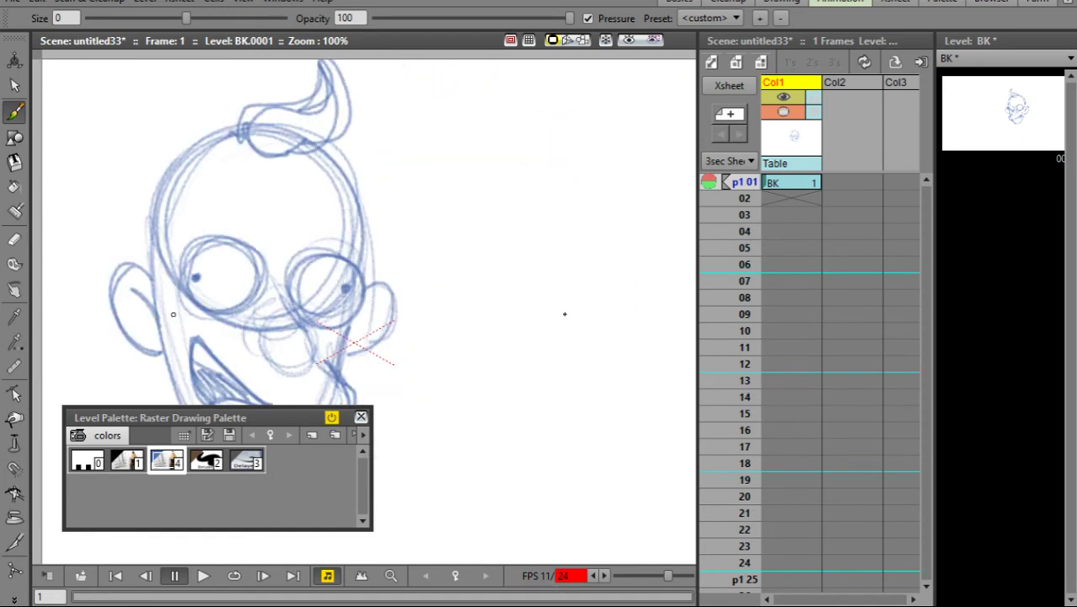
# Step: Add the smaller ear's inner line and draw a curved vertical centre line from the forehead past the nose to the chin
pyautogui.moveTo(505, 370)
pyautogui.mouseDown()
pyautogui.moveTo(682, 360)
pyautogui.moveTo(669, 351)
pyautogui.mouseUp()
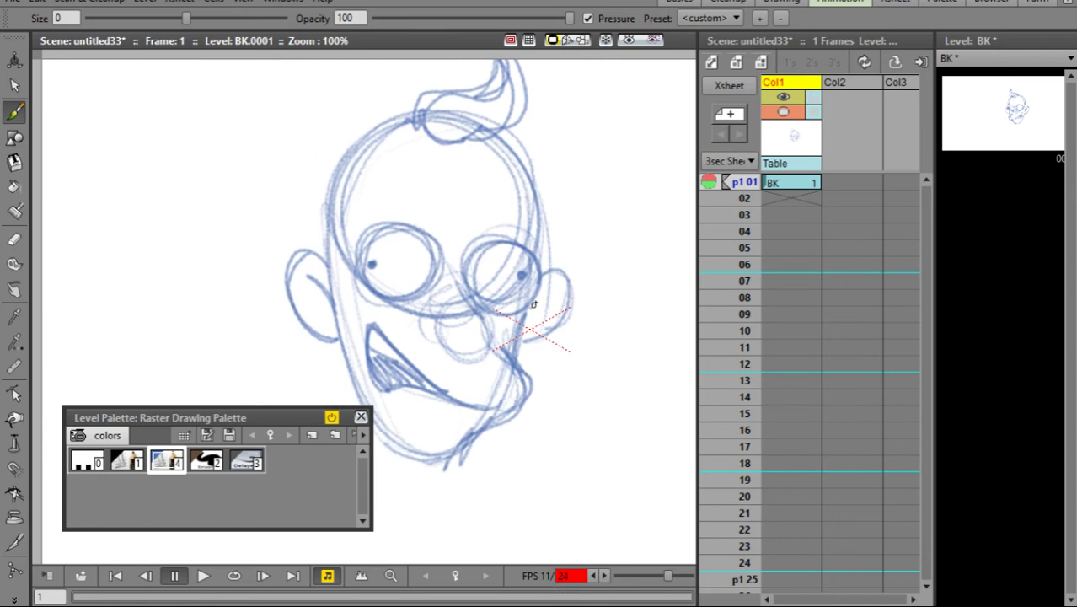
pyautogui.hotkey('shift', 'h')
pyautogui.moveTo(478, 301); pyautogui.dragTo(605, 274)
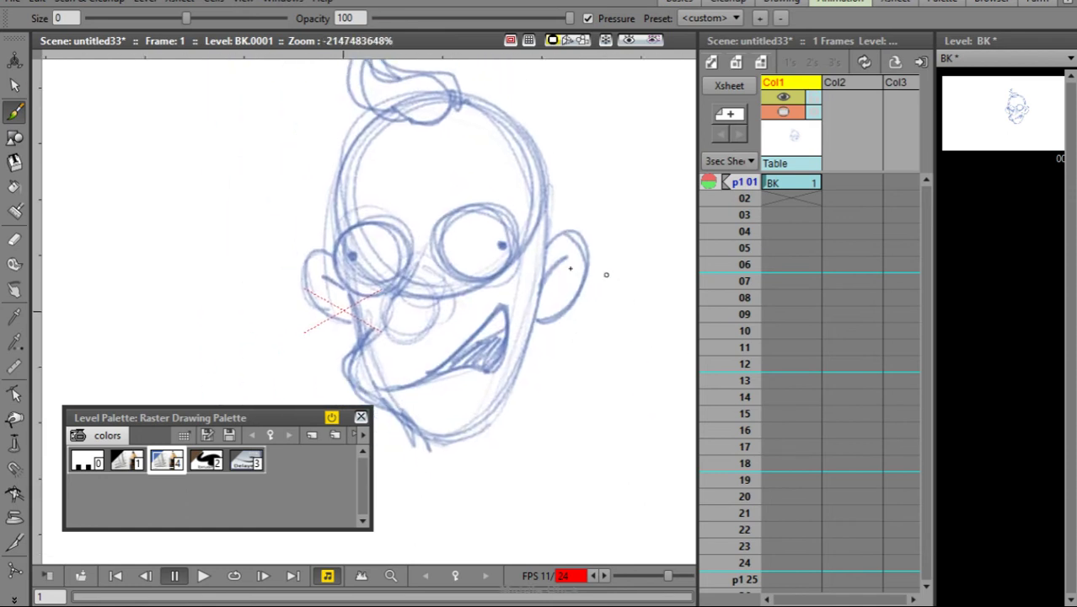
pyautogui.moveTo(413, 102)
pyautogui.mouseDown()
pyautogui.moveTo(409, 307)
pyautogui.moveTo(394, 327)
pyautogui.moveTo(404, 278)
pyautogui.moveTo(399, 342)
pyautogui.moveTo(397, 294)
pyautogui.moveTo(428, 306)
pyautogui.moveTo(400, 322)
pyautogui.moveTo(410, 340)
pyautogui.moveTo(425, 328)
pyautogui.moveTo(411, 341)
pyautogui.moveTo(426, 378)
pyautogui.moveTo(403, 393)
pyautogui.moveTo(427, 387)
pyautogui.moveTo(472, 428)
pyautogui.mouseUp()
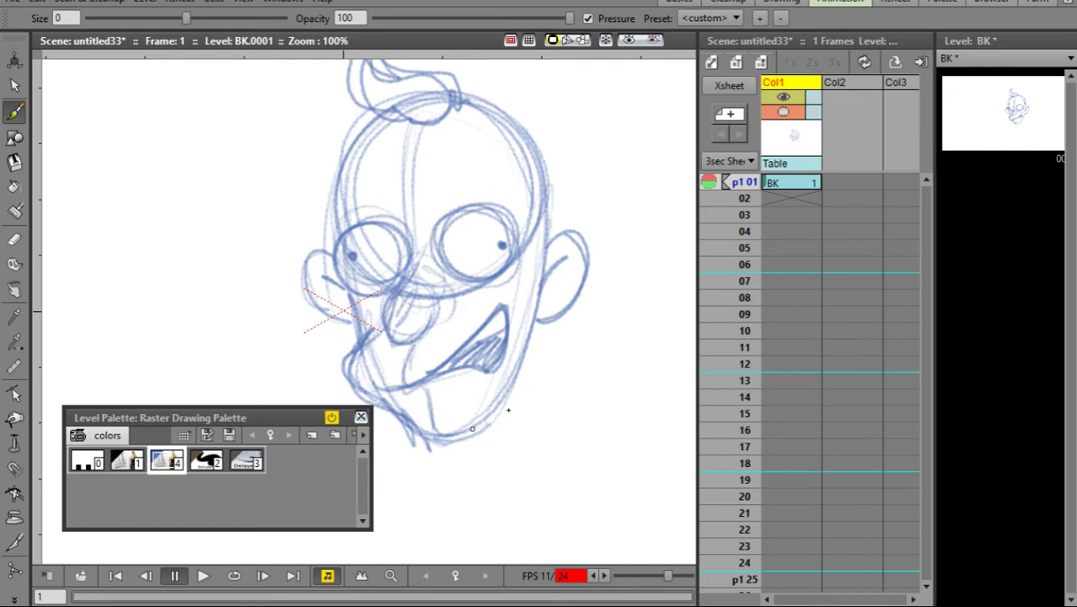
# Step: Save the scene in the scenes folder as futuramish3
pyautogui.click(12, 1)
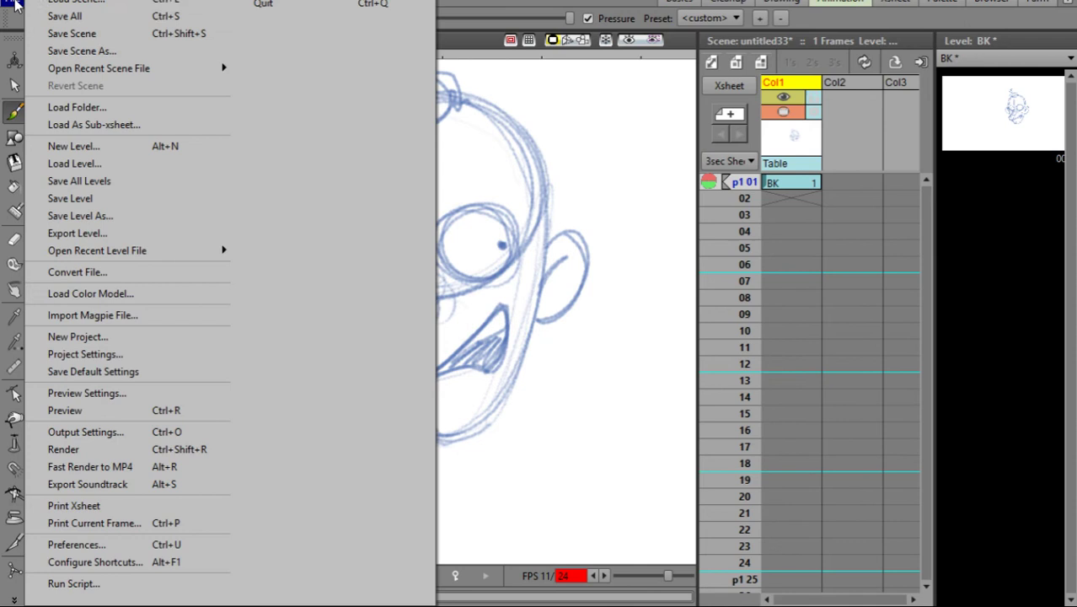
pyautogui.click(79, 33)
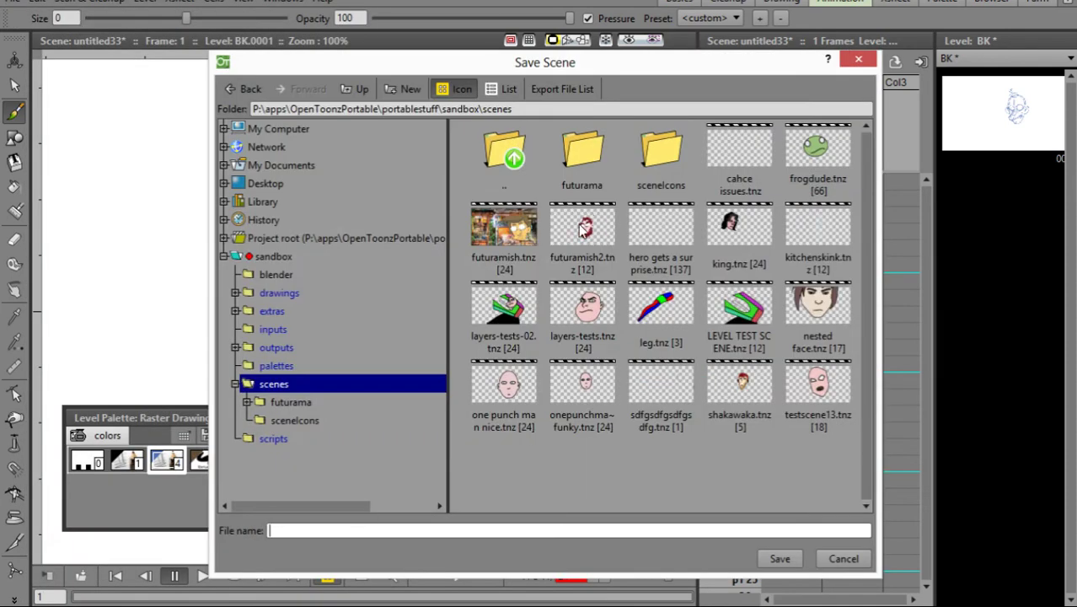
pyautogui.click(522, 235)
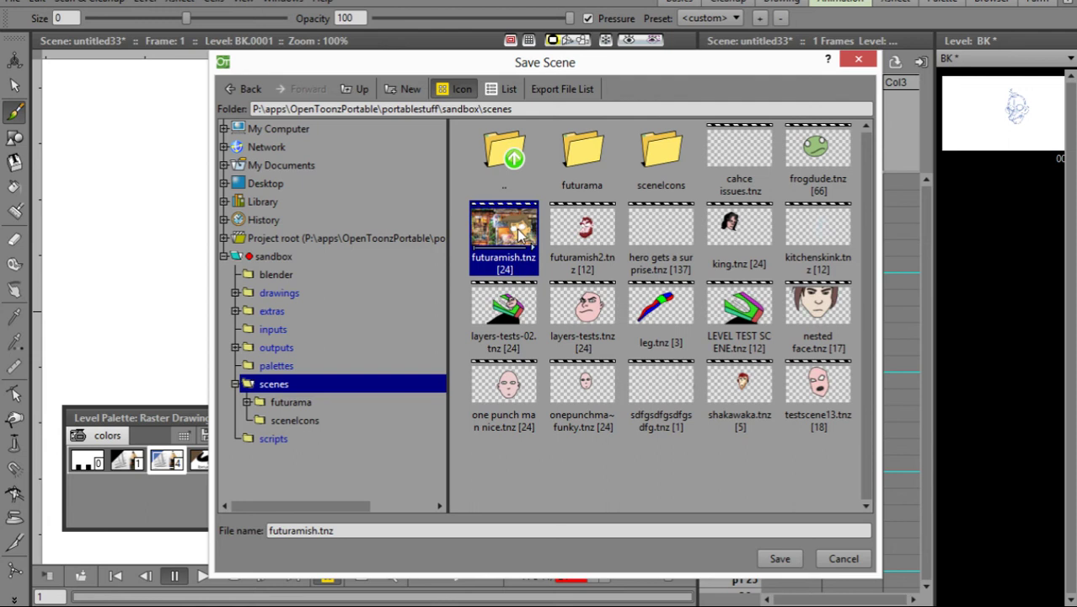
pyautogui.click(313, 530)
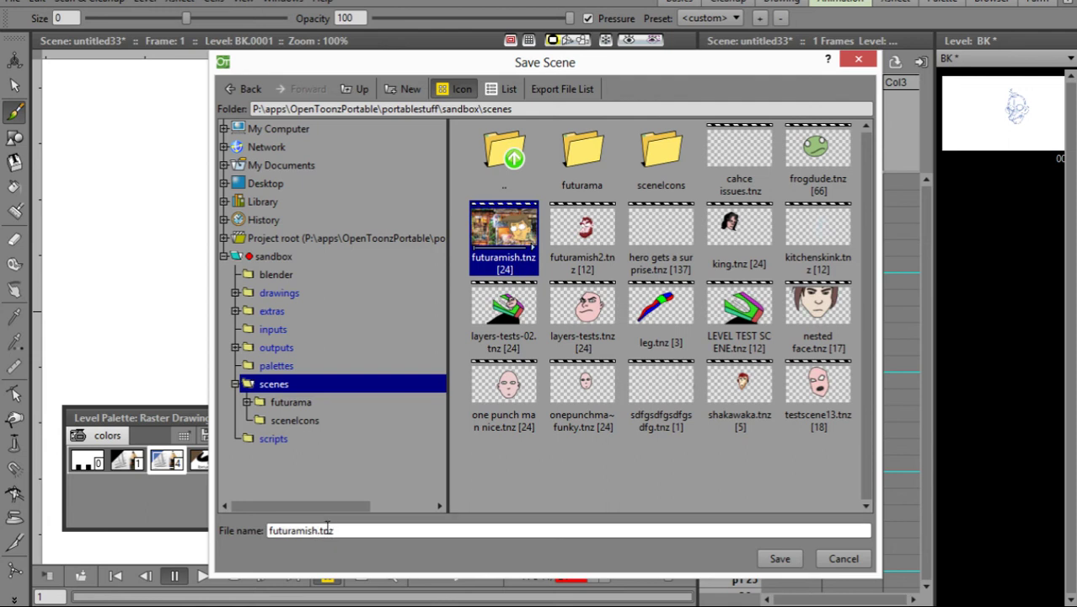
pyautogui.write('3')
pyautogui.click(778, 557)
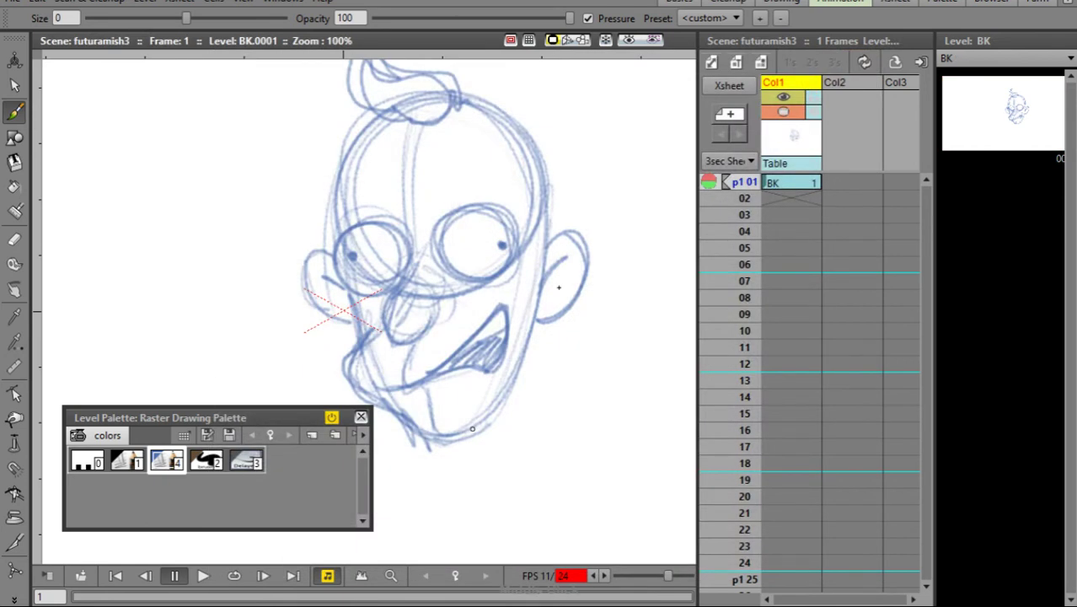
# Step: Sketch a long, pointed, jagged-edged beard hanging from the jaw and define the chin area below the mouth
pyautogui.moveTo(512, 353); pyautogui.dragTo(554, 304)
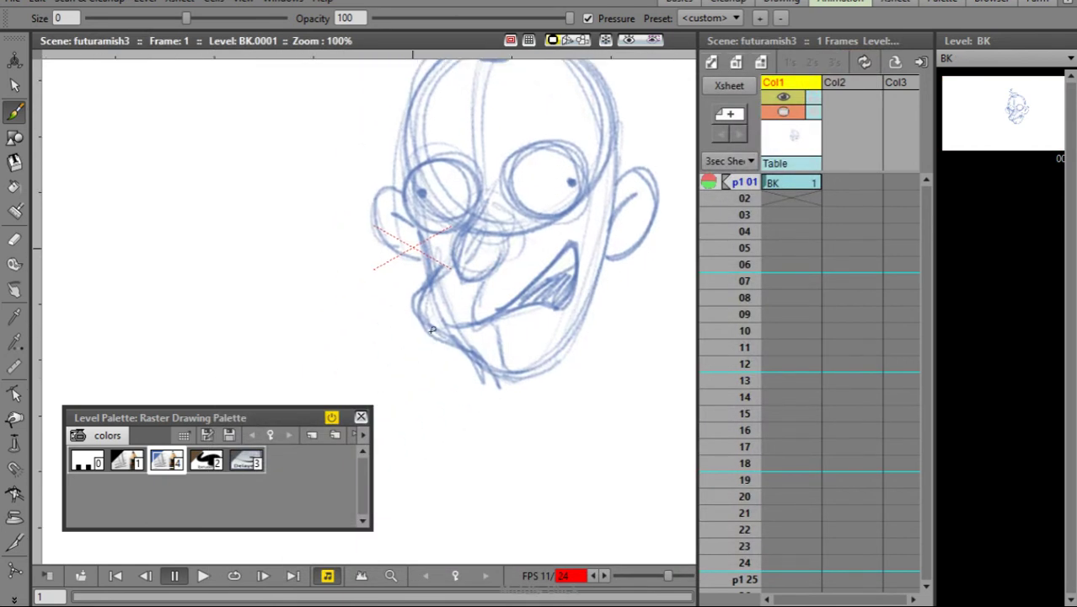
pyautogui.moveTo(431, 329)
pyautogui.mouseDown()
pyautogui.moveTo(463, 470)
pyautogui.moveTo(504, 524)
pyautogui.moveTo(589, 412)
pyautogui.moveTo(602, 289)
pyautogui.mouseUp()
pyautogui.moveTo(605, 251); pyautogui.dragTo(605, 250)
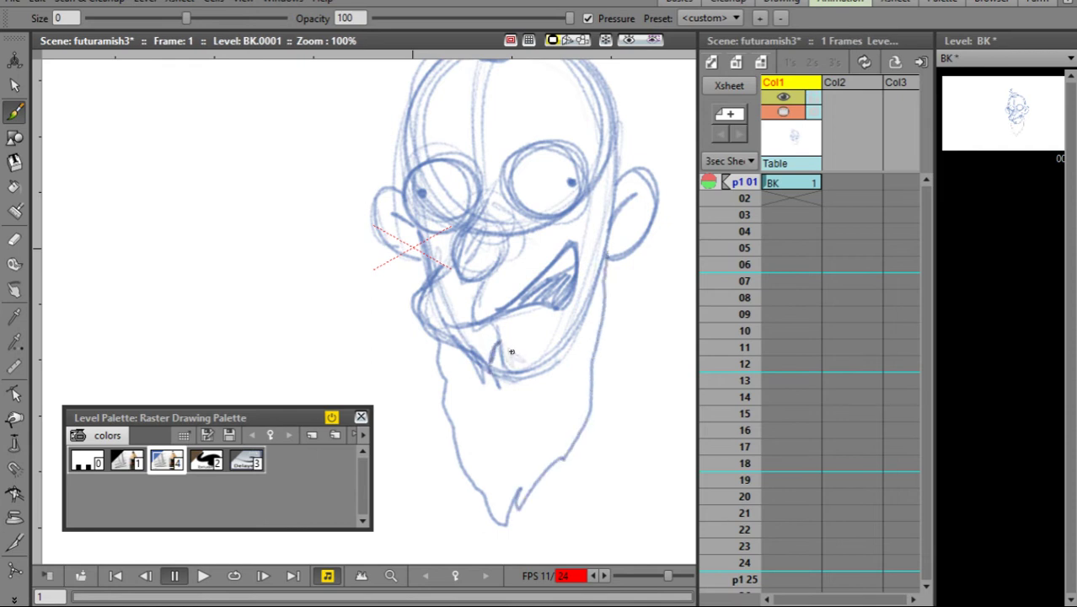
pyautogui.moveTo(511, 358)
pyautogui.mouseDown()
pyautogui.moveTo(544, 349)
pyautogui.moveTo(586, 302)
pyautogui.moveTo(608, 188)
pyautogui.moveTo(612, 221)
pyautogui.moveTo(594, 197)
pyautogui.moveTo(621, 243)
pyautogui.mouseUp()
# Step: Sketch wavy tufts of hair above the ears and retrace both eye circles with darker strokes
pyautogui.scroll(5, 615, 227)
pyautogui.moveTo(387, 216); pyautogui.dragTo(368, 264)
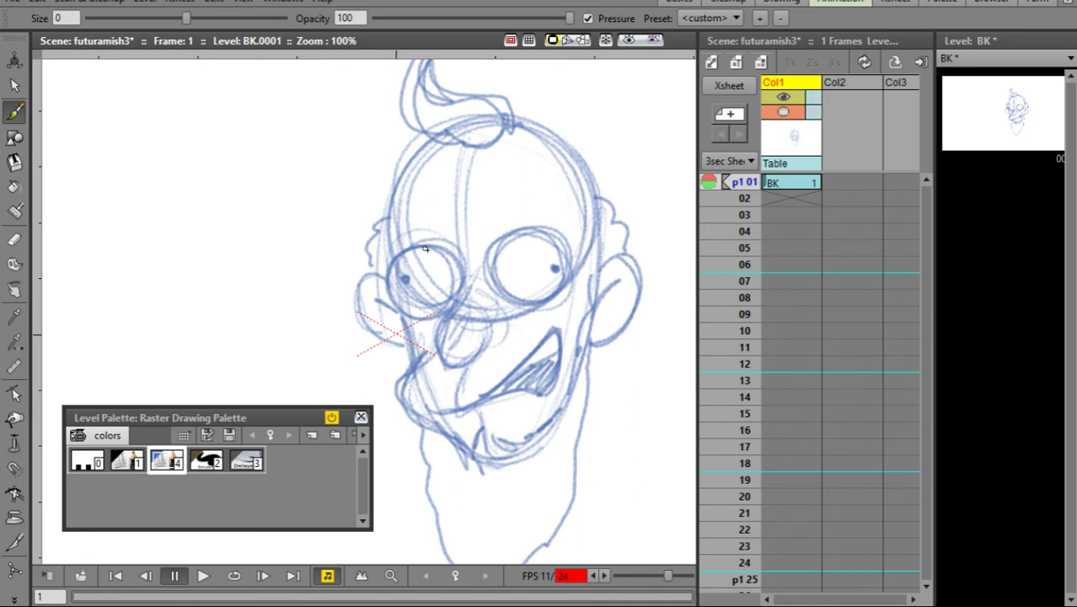
pyautogui.moveTo(421, 255)
pyautogui.mouseDown()
pyautogui.moveTo(387, 299)
pyautogui.moveTo(443, 310)
pyautogui.mouseUp()
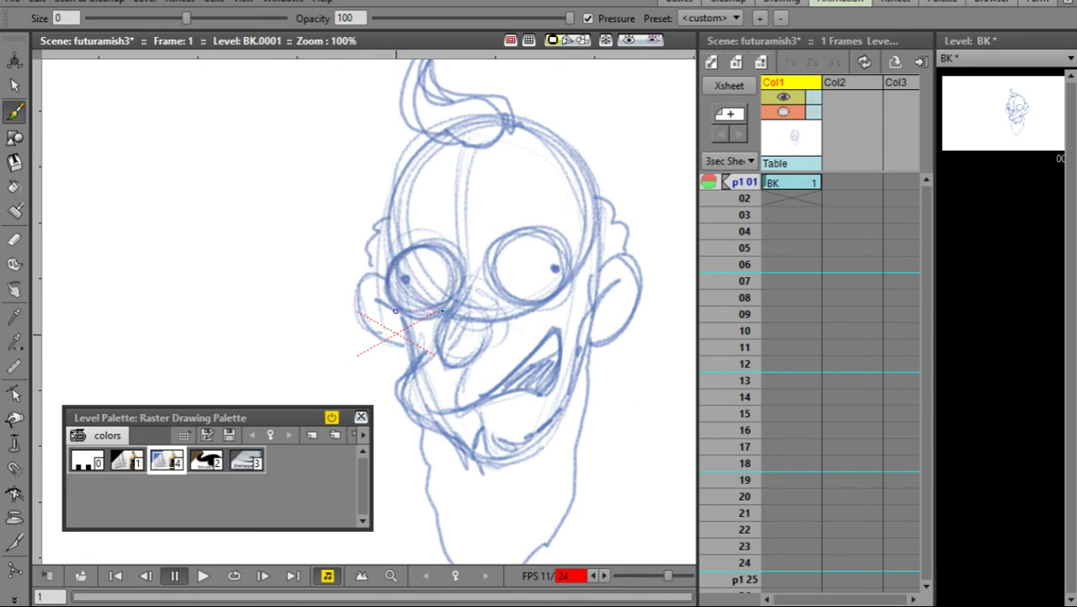
pyautogui.moveTo(502, 251)
pyautogui.mouseDown()
pyautogui.moveTo(527, 300)
pyautogui.moveTo(449, 200)
pyautogui.moveTo(502, 243)
pyautogui.moveTo(488, 259)
pyautogui.mouseUp()
pyautogui.click(800, 186)
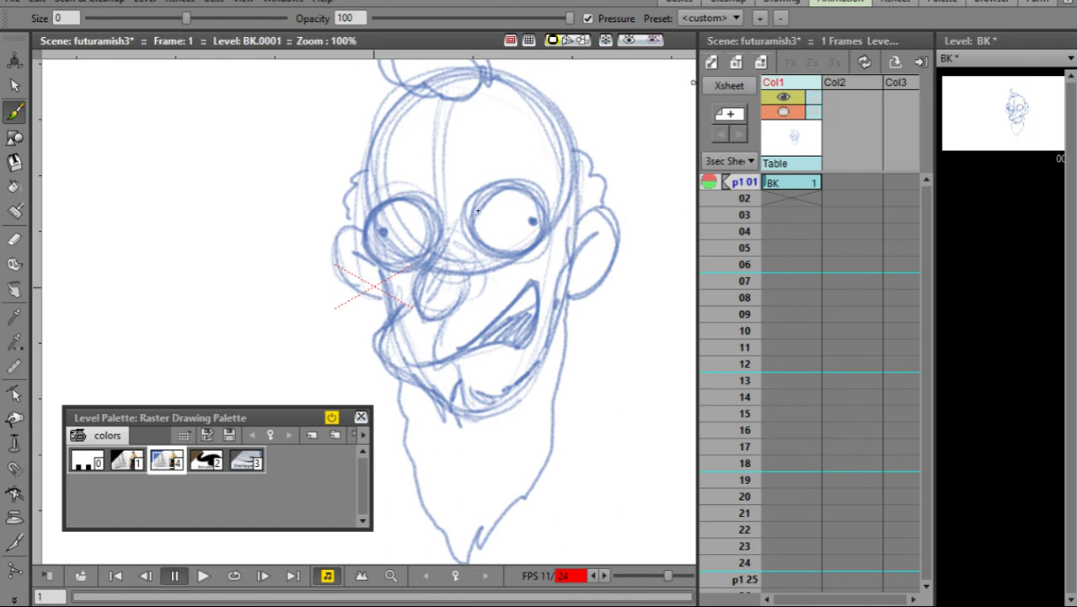
# Step: Lower the opacity of the rough sketch's column to 28%
pyautogui.click(814, 113)
pyautogui.click(898, 114)
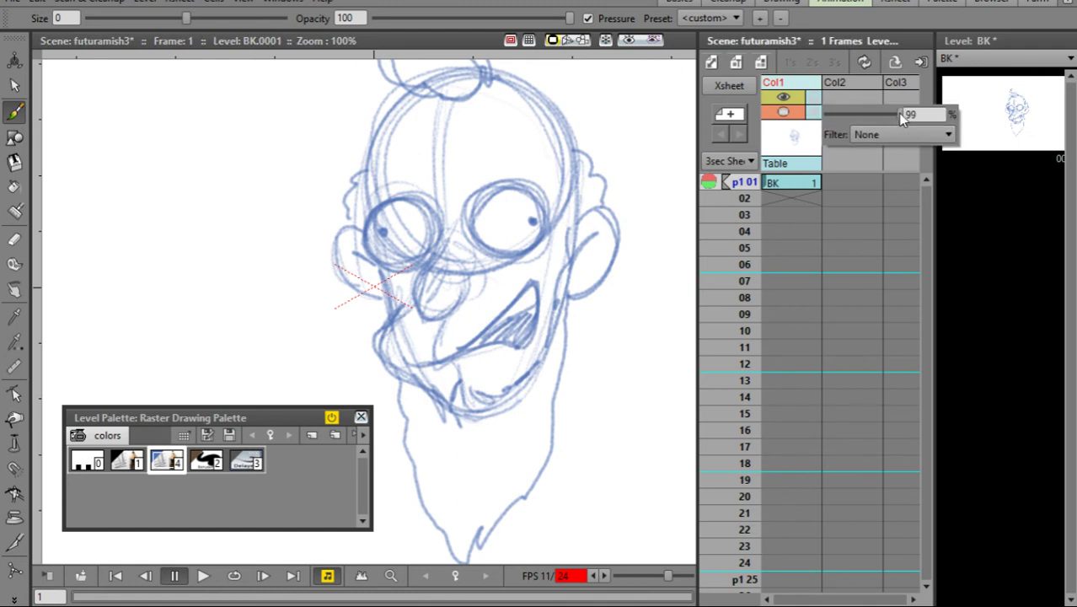
pyautogui.moveTo(900, 114); pyautogui.dragTo(845, 115)
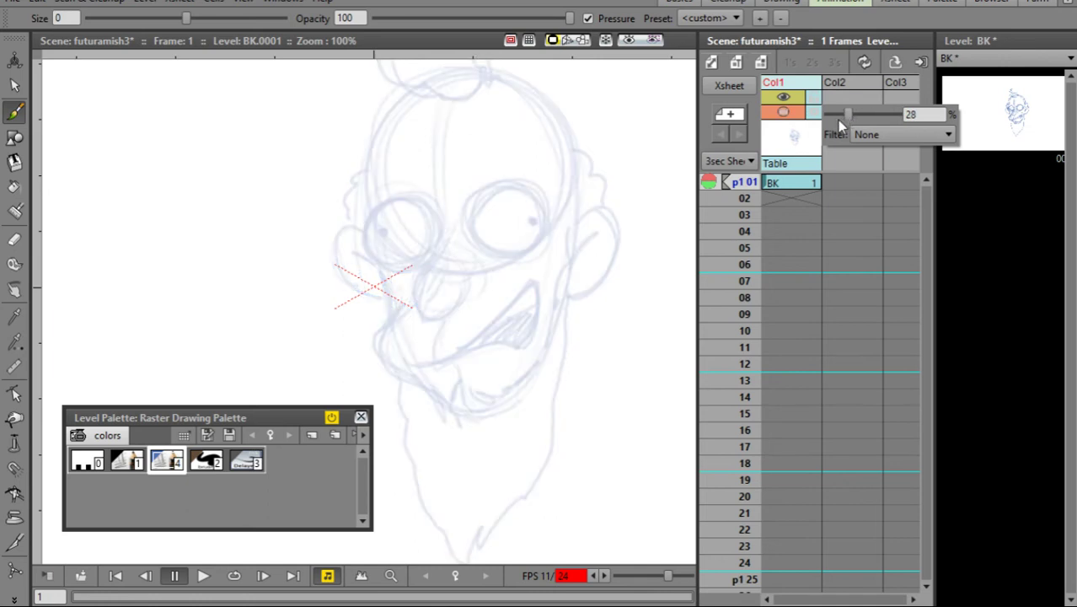
# Step: Trace the larger eye's outline in black over the faded sketch in frame 1 of Col2
pyautogui.click(853, 184)
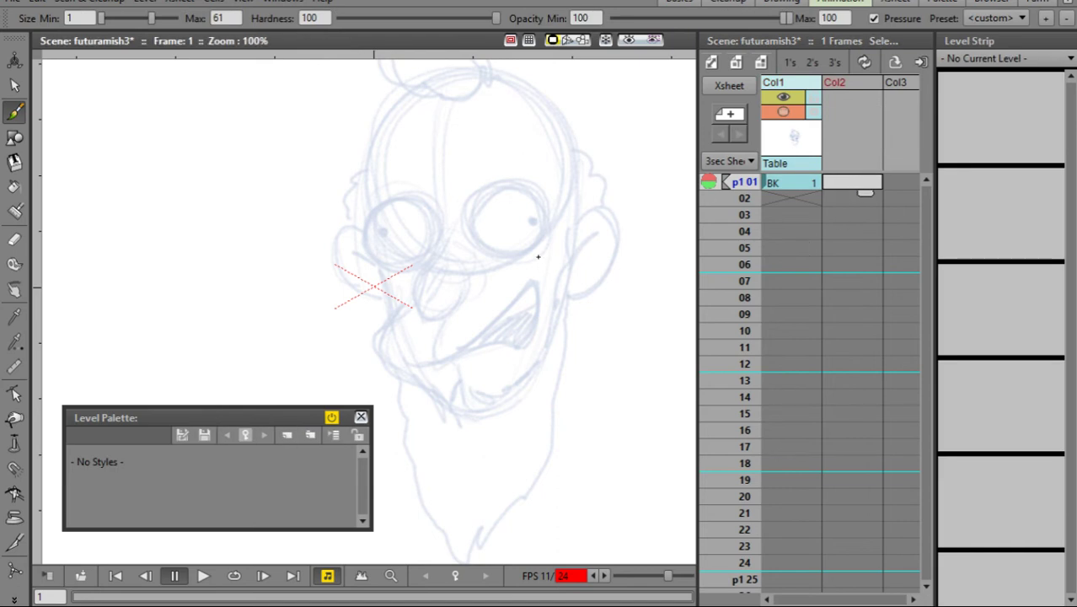
pyautogui.moveTo(537, 256)
pyautogui.mouseDown()
pyautogui.moveTo(425, 319)
pyautogui.moveTo(480, 284)
pyautogui.moveTo(459, 306)
pyautogui.mouseUp()
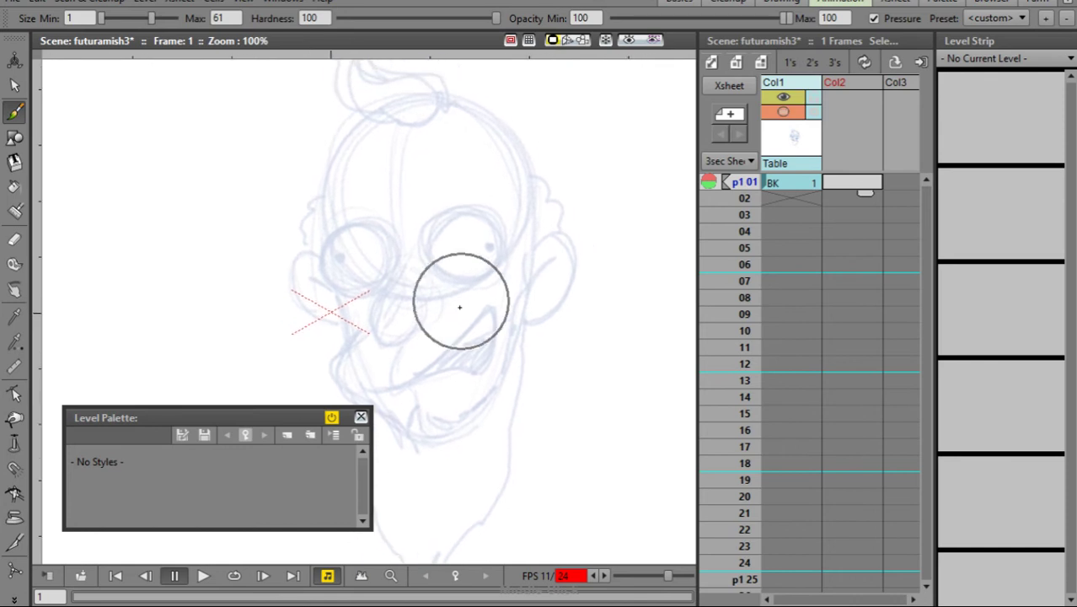
pyautogui.scroll(6, 459, 306)
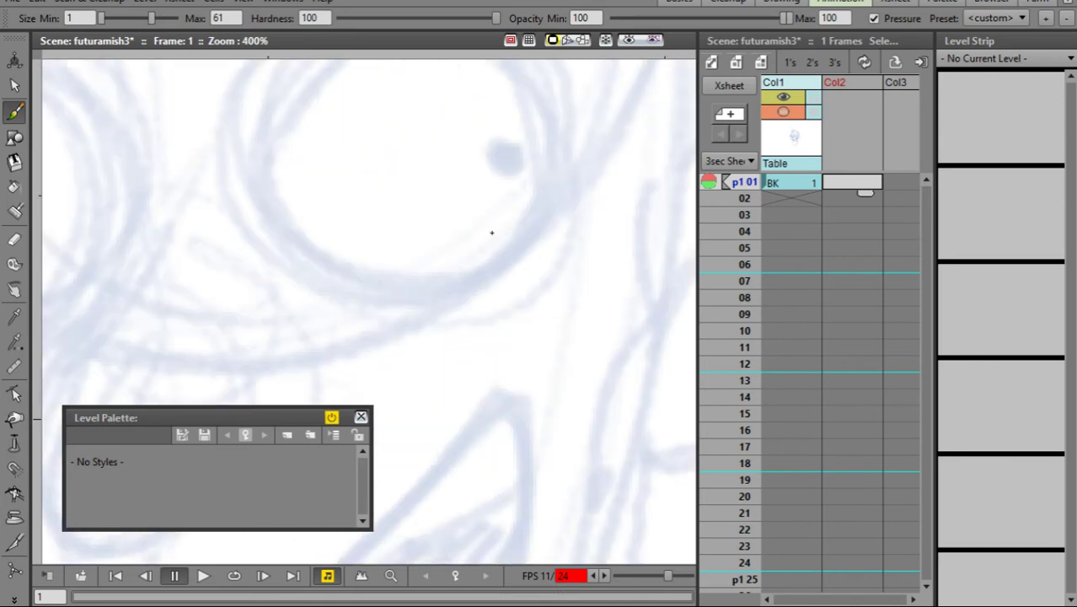
pyautogui.moveTo(491, 232)
pyautogui.mouseDown()
pyautogui.moveTo(497, 305)
pyautogui.moveTo(557, 209)
pyautogui.mouseUp()
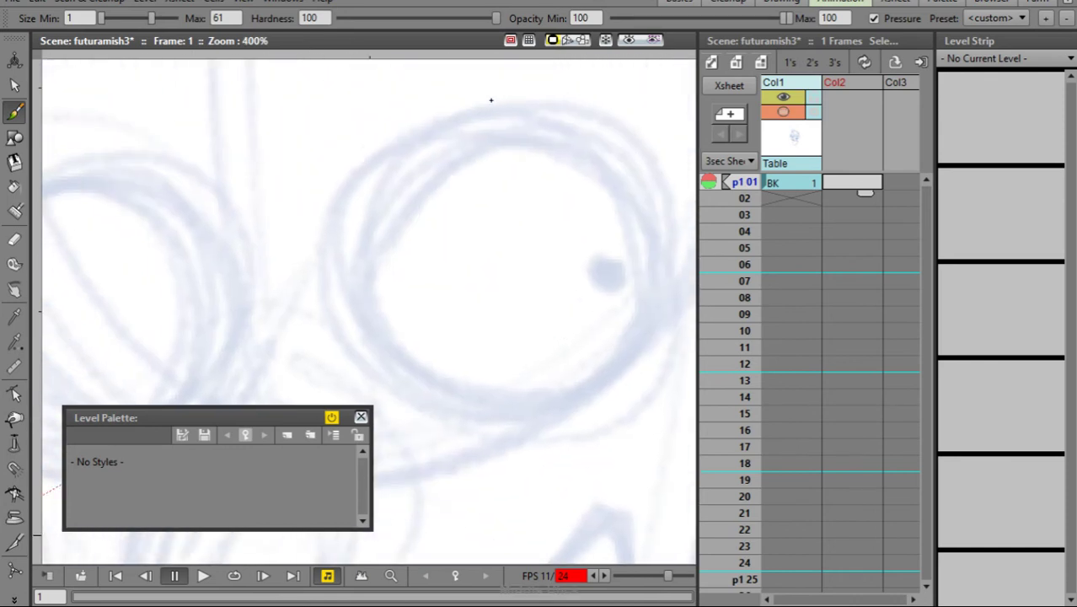
pyautogui.moveTo(491, 101)
pyautogui.mouseDown()
pyautogui.moveTo(399, 169)
pyautogui.moveTo(370, 230)
pyautogui.moveTo(365, 293)
pyautogui.moveTo(398, 354)
pyautogui.moveTo(454, 399)
pyautogui.moveTo(540, 410)
pyautogui.moveTo(608, 385)
pyautogui.moveTo(663, 317)
pyautogui.moveTo(681, 242)
pyautogui.moveTo(654, 163)
pyautogui.moveTo(593, 107)
pyautogui.moveTo(513, 92)
pyautogui.moveTo(459, 111)
pyautogui.moveTo(420, 149)
pyautogui.mouseUp()
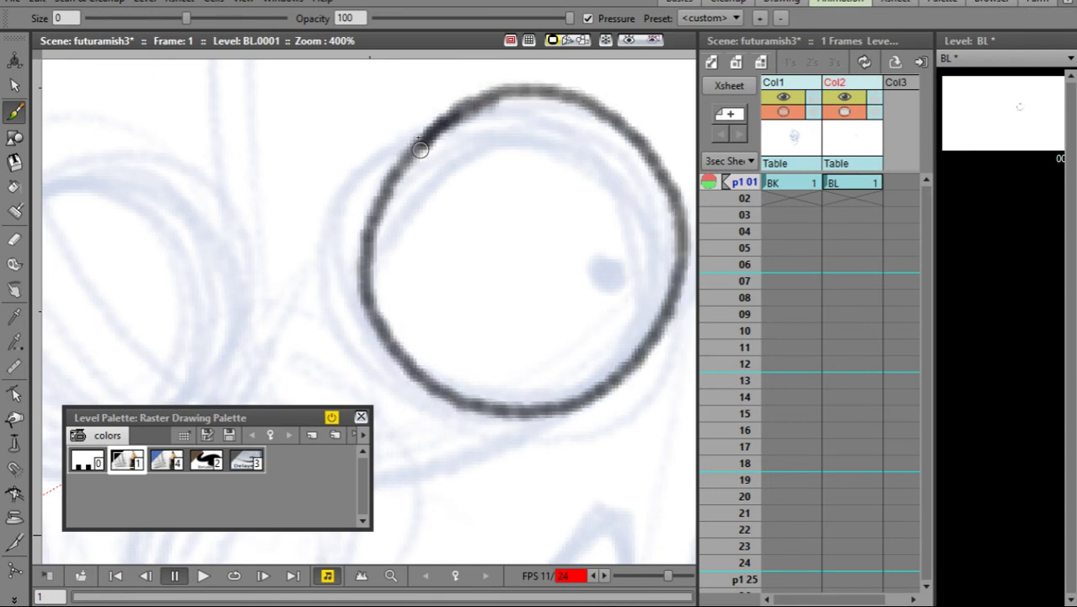
# Step: Trace the smaller eye's outline in black, undoing the first pass and redrawing the circle
pyautogui.moveTo(580, 298)
pyautogui.mouseDown()
pyautogui.moveTo(394, 270)
pyautogui.moveTo(590, 247)
pyautogui.mouseUp()
pyautogui.moveTo(526, 170)
pyautogui.mouseDown()
pyautogui.moveTo(443, 120)
pyautogui.moveTo(351, 117)
pyautogui.moveTo(260, 183)
pyautogui.moveTo(241, 269)
pyautogui.moveTo(263, 341)
pyautogui.moveTo(330, 384)
pyautogui.moveTo(437, 373)
pyautogui.moveTo(510, 303)
pyautogui.moveTo(530, 218)
pyautogui.moveTo(512, 154)
pyautogui.mouseUp()
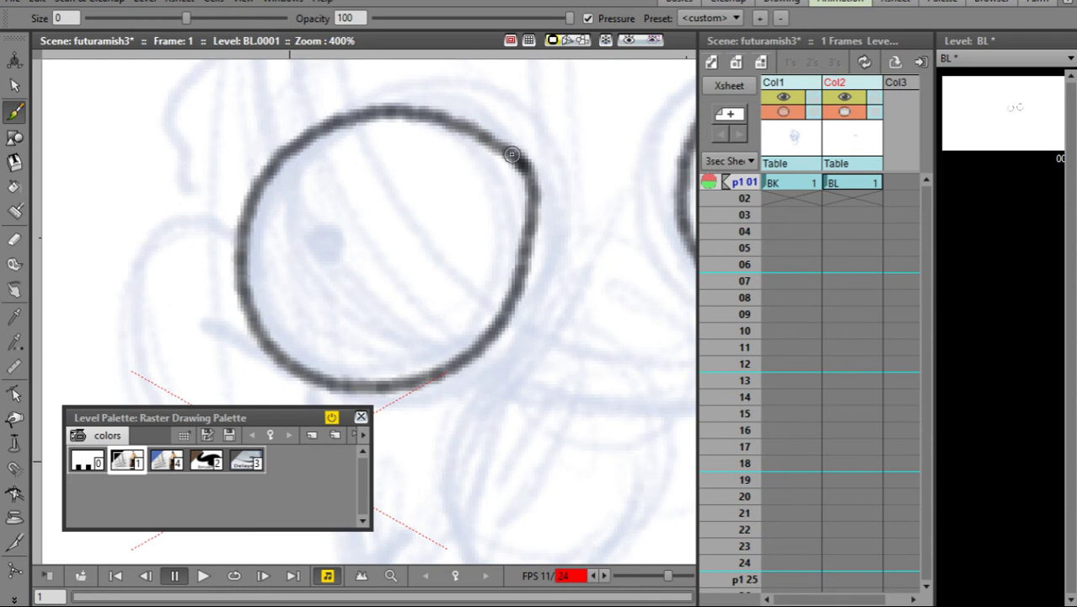
pyautogui.hotkey('ctrl', 'z')
pyautogui.moveTo(472, 116); pyautogui.dragTo(407, 98)
pyautogui.moveTo(251, 280)
pyautogui.mouseDown()
pyautogui.moveTo(363, 406)
pyautogui.moveTo(448, 393)
pyautogui.moveTo(515, 338)
pyautogui.moveTo(529, 262)
pyautogui.moveTo(512, 185)
pyautogui.moveTo(454, 108)
pyautogui.mouseUp()
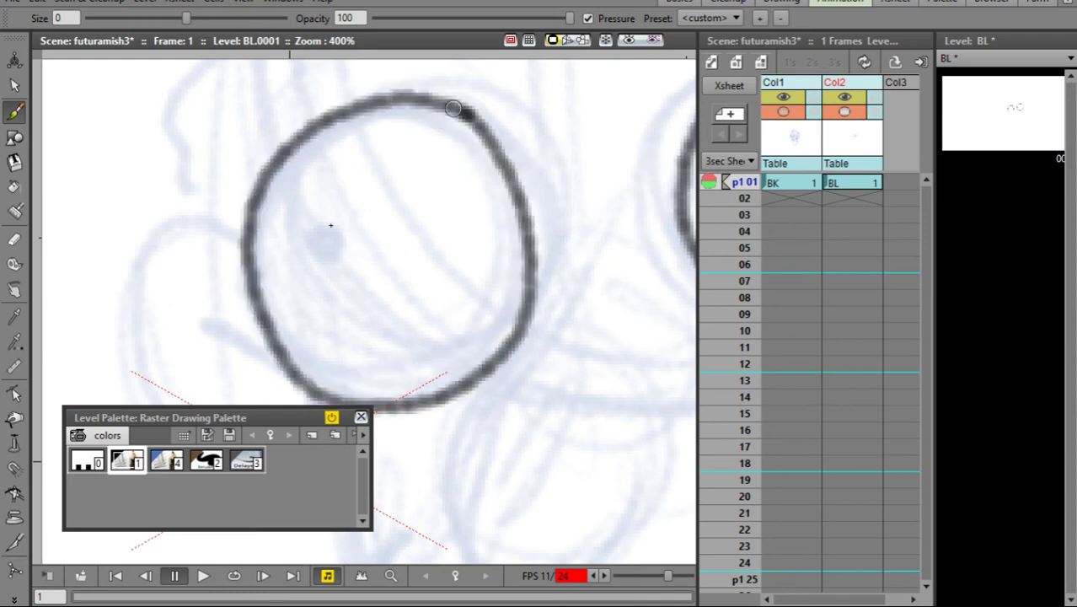
# Step: Add a solid black dot pupil near the outer edge of each eye
pyautogui.moveTo(279, 228); pyautogui.dragTo(281, 229)
pyautogui.moveTo(617, 225); pyautogui.dragTo(328, 279)
pyautogui.moveTo(588, 201); pyautogui.dragTo(495, 210)
pyautogui.moveTo(544, 177); pyautogui.dragTo(544, 177)
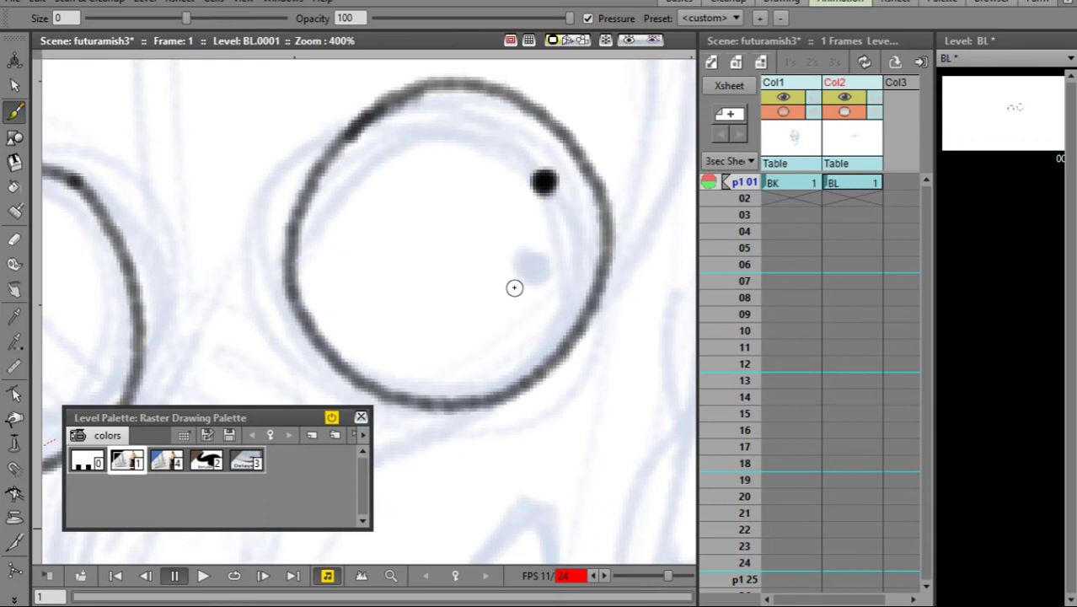
# Step: Trace the drooping nose with its curled nostril and the bulging cheek line running down to the chin
pyautogui.scroll(-2, 514, 290)
pyautogui.scroll(-1, 483, 351)
pyautogui.moveTo(497, 361); pyautogui.dragTo(488, 209)
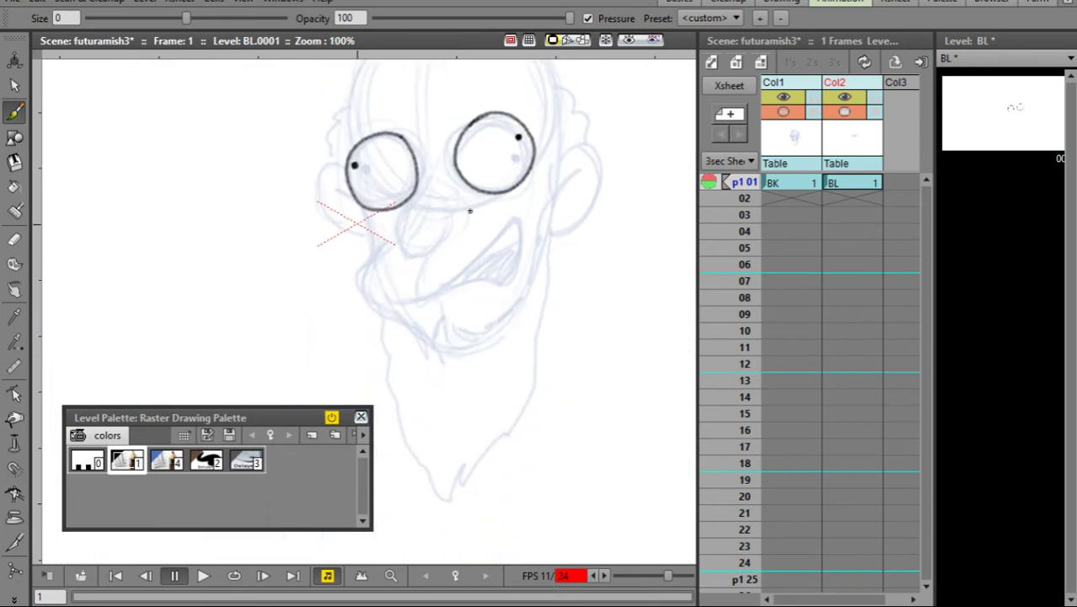
pyautogui.moveTo(419, 187)
pyautogui.mouseDown()
pyautogui.moveTo(395, 242)
pyautogui.moveTo(405, 253)
pyautogui.moveTo(426, 252)
pyautogui.moveTo(449, 199)
pyautogui.mouseUp()
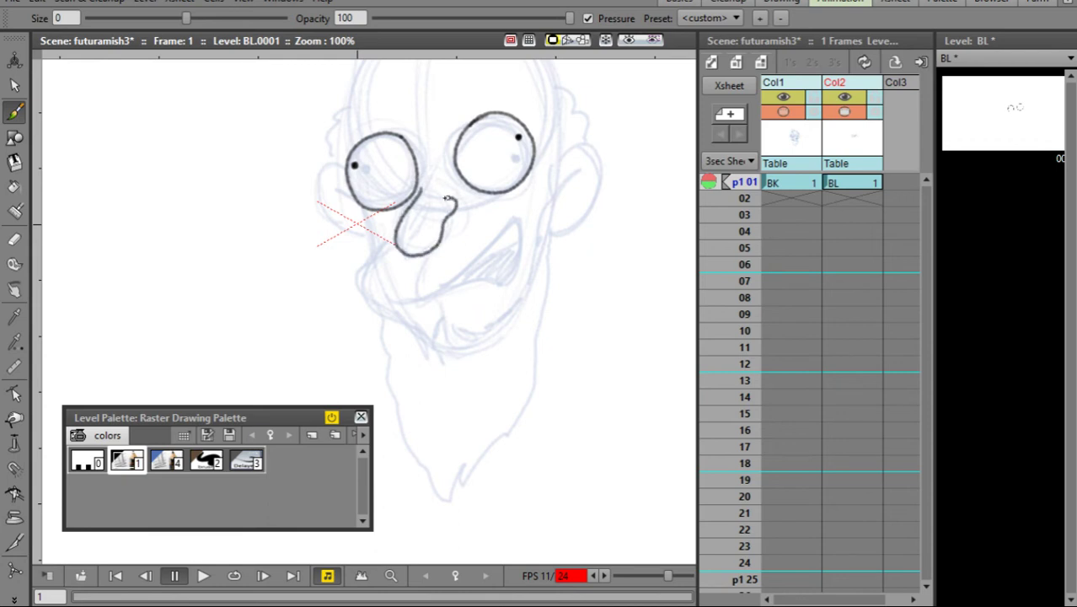
pyautogui.moveTo(369, 206)
pyautogui.mouseDown()
pyautogui.moveTo(356, 289)
pyautogui.moveTo(402, 327)
pyautogui.mouseUp()
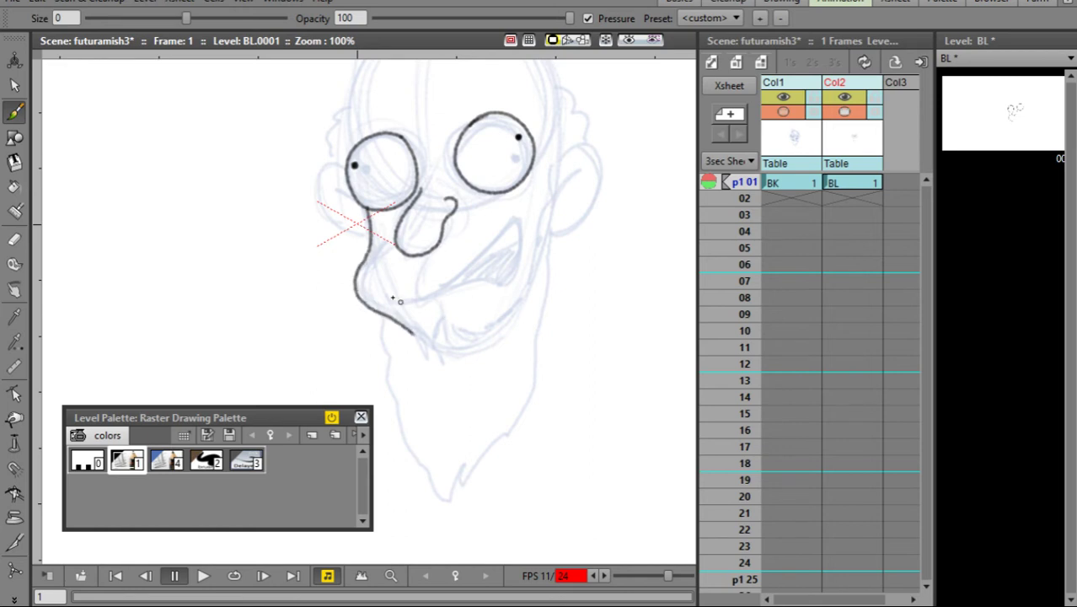
# Step: Ink the slanted grinning mouth with its open corner and fill the inside with black, leaving the tongue white
pyautogui.moveTo(391, 298)
pyautogui.mouseDown()
pyautogui.moveTo(406, 300)
pyautogui.moveTo(513, 223)
pyautogui.mouseUp()
pyautogui.moveTo(388, 296)
pyautogui.mouseDown()
pyautogui.moveTo(445, 283)
pyautogui.moveTo(527, 220)
pyautogui.mouseUp()
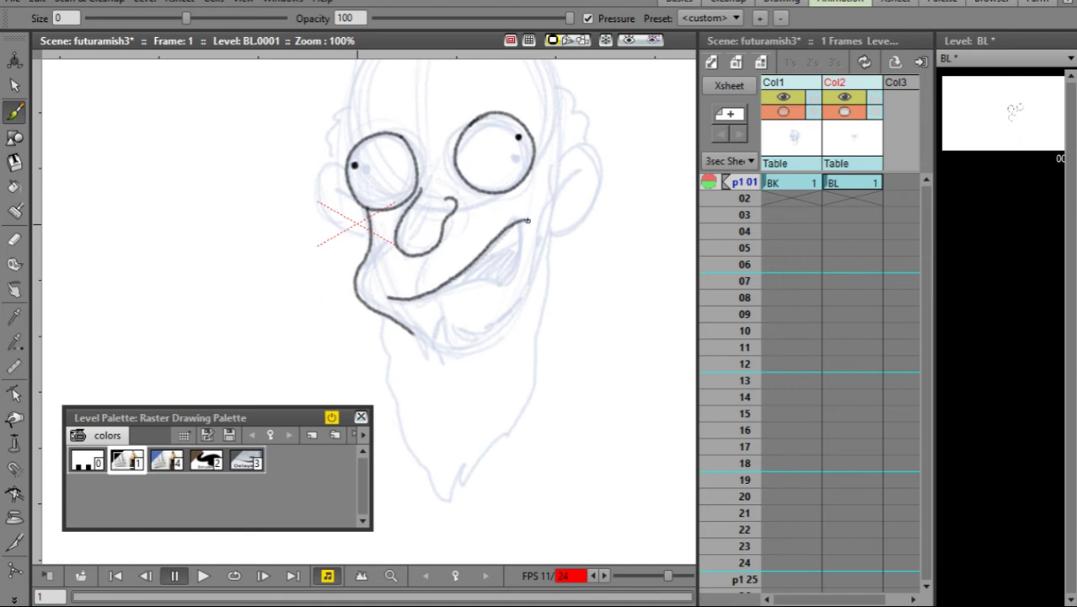
pyautogui.moveTo(423, 292)
pyautogui.mouseDown()
pyautogui.moveTo(506, 273)
pyautogui.moveTo(528, 253)
pyautogui.moveTo(528, 225)
pyautogui.moveTo(492, 277)
pyautogui.moveTo(455, 276)
pyautogui.moveTo(478, 265)
pyautogui.moveTo(486, 275)
pyautogui.moveTo(495, 251)
pyautogui.moveTo(475, 268)
pyautogui.moveTo(489, 244)
pyautogui.moveTo(526, 226)
pyautogui.moveTo(507, 228)
pyautogui.mouseUp()
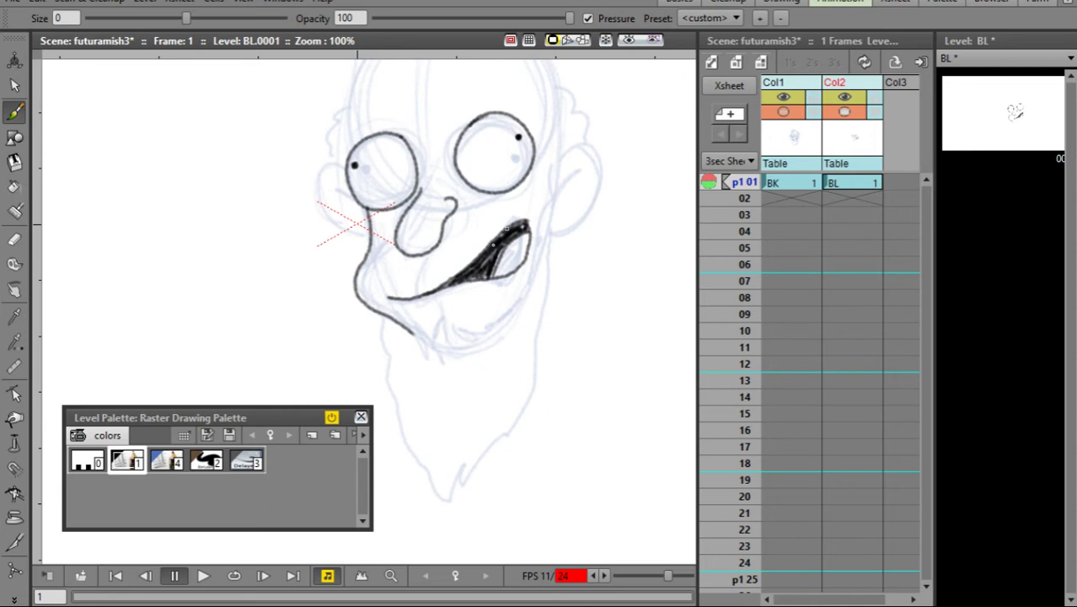
# Step: Trace the outlines of both ears and add an inner fold line to each
pyautogui.moveTo(554, 158)
pyautogui.mouseDown()
pyautogui.moveTo(595, 155)
pyautogui.moveTo(595, 190)
pyautogui.moveTo(573, 232)
pyautogui.moveTo(546, 232)
pyautogui.mouseUp()
pyautogui.moveTo(580, 169); pyautogui.dragTo(546, 204)
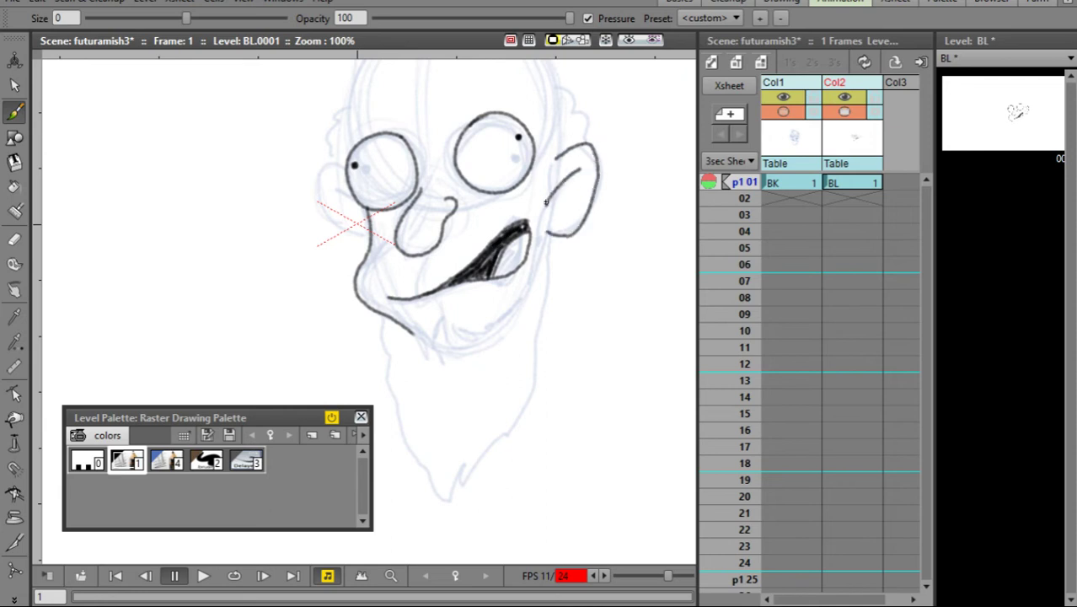
pyautogui.moveTo(344, 165)
pyautogui.mouseDown()
pyautogui.moveTo(320, 193)
pyautogui.moveTo(340, 226)
pyautogui.moveTo(366, 229)
pyautogui.mouseUp()
pyautogui.moveTo(328, 184); pyautogui.dragTo(345, 202)
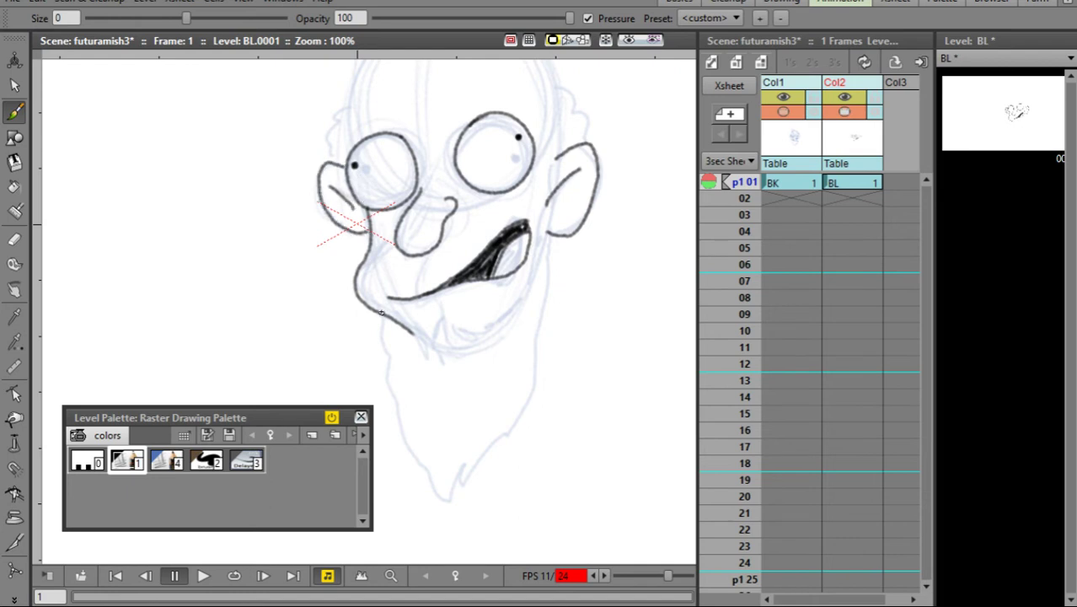
# Step: Trace the long pointed beard from cheek to ear and add the jagged hairline beneath the mouth
pyautogui.moveTo(381, 311)
pyautogui.mouseDown()
pyautogui.moveTo(402, 422)
pyautogui.moveTo(438, 471)
pyautogui.moveTo(439, 510)
pyautogui.moveTo(453, 507)
pyautogui.moveTo(534, 413)
pyautogui.moveTo(576, 308)
pyautogui.moveTo(546, 225)
pyautogui.mouseUp()
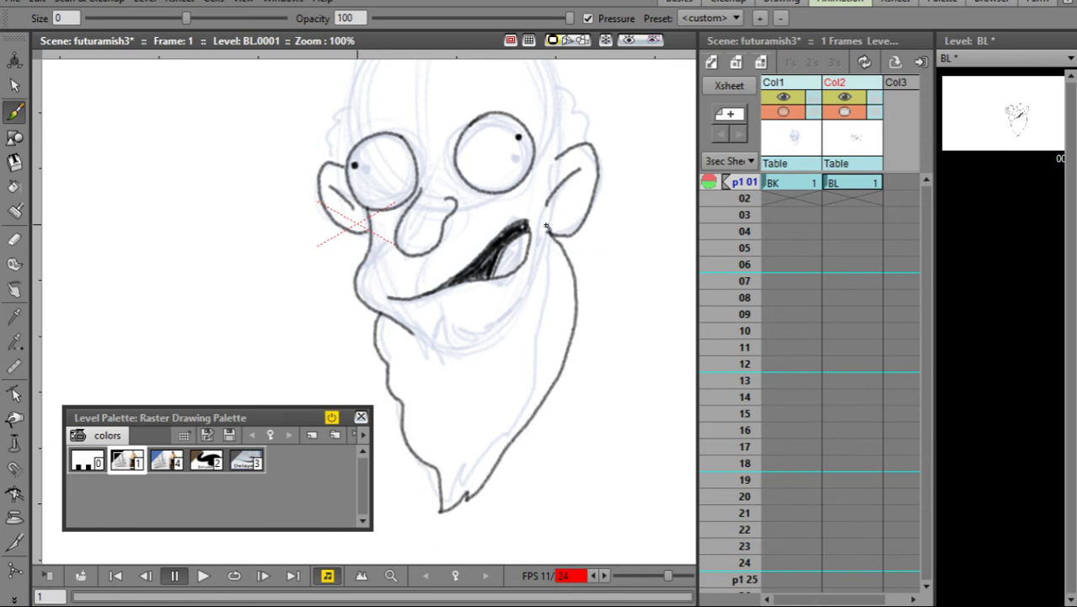
pyautogui.moveTo(425, 343)
pyautogui.mouseDown()
pyautogui.moveTo(457, 302)
pyautogui.moveTo(469, 323)
pyautogui.mouseUp()
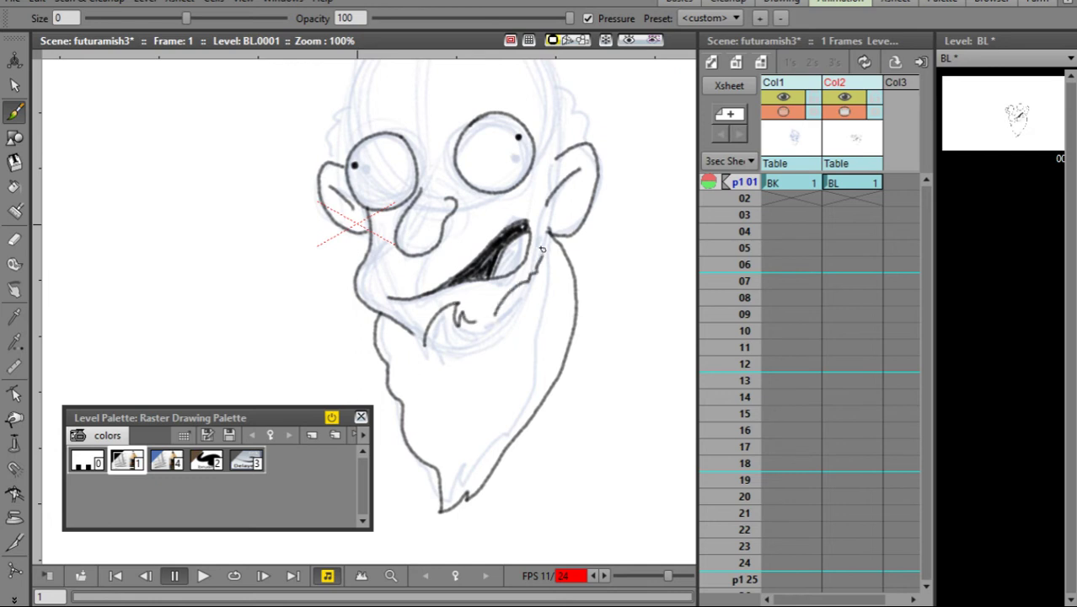
# Step: Trace the bald skull's outline, the wavy hair tufts above both ears and the curled tuft on top
pyautogui.moveTo(567, 218); pyautogui.dragTo(550, 343)
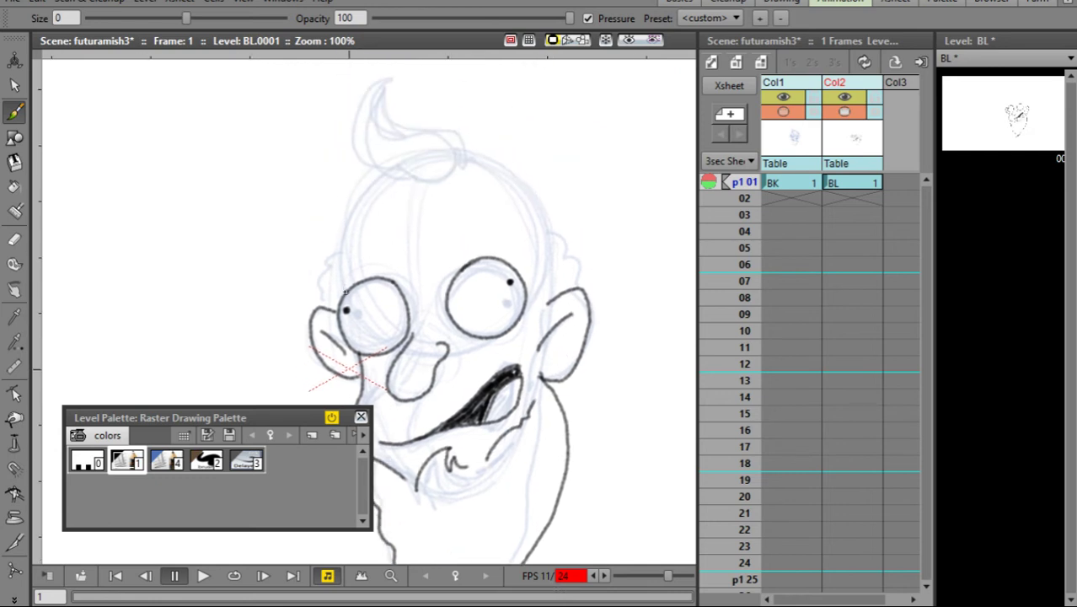
pyautogui.moveTo(344, 291)
pyautogui.mouseDown()
pyautogui.moveTo(355, 203)
pyautogui.moveTo(396, 166)
pyautogui.mouseUp()
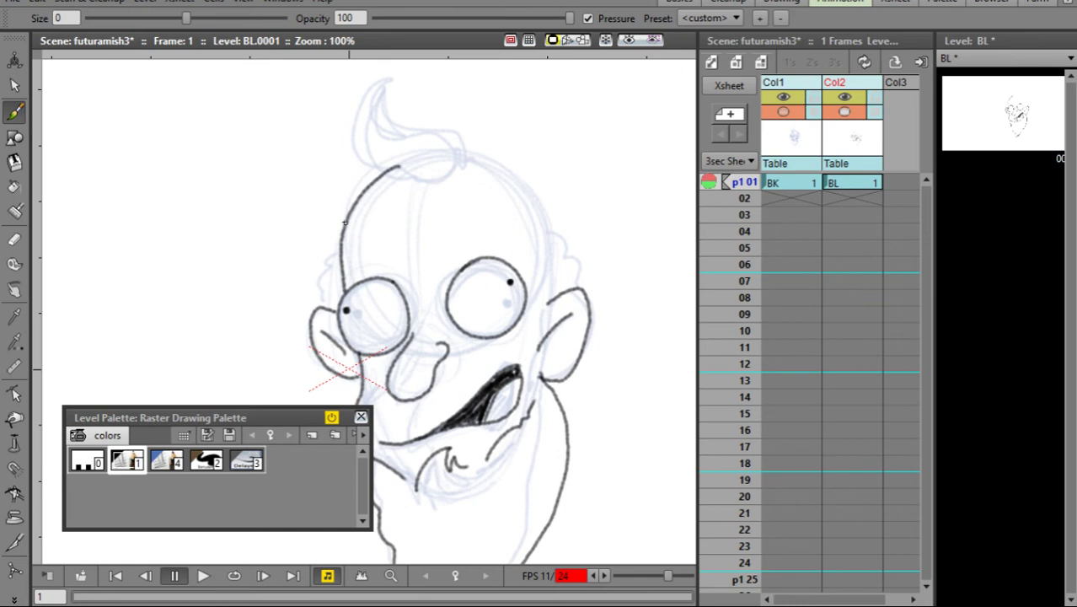
pyautogui.moveTo(344, 222)
pyautogui.mouseDown()
pyautogui.moveTo(318, 263)
pyautogui.moveTo(314, 297)
pyautogui.mouseUp()
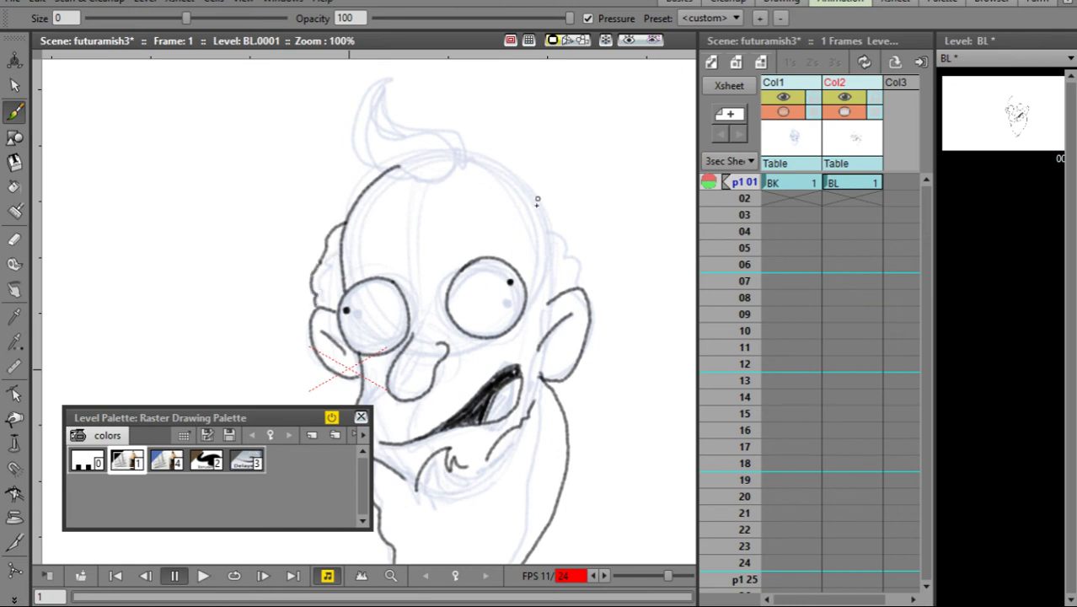
pyautogui.moveTo(466, 156)
pyautogui.mouseDown()
pyautogui.moveTo(536, 202)
pyautogui.moveTo(554, 260)
pyautogui.moveTo(544, 288)
pyautogui.mouseUp()
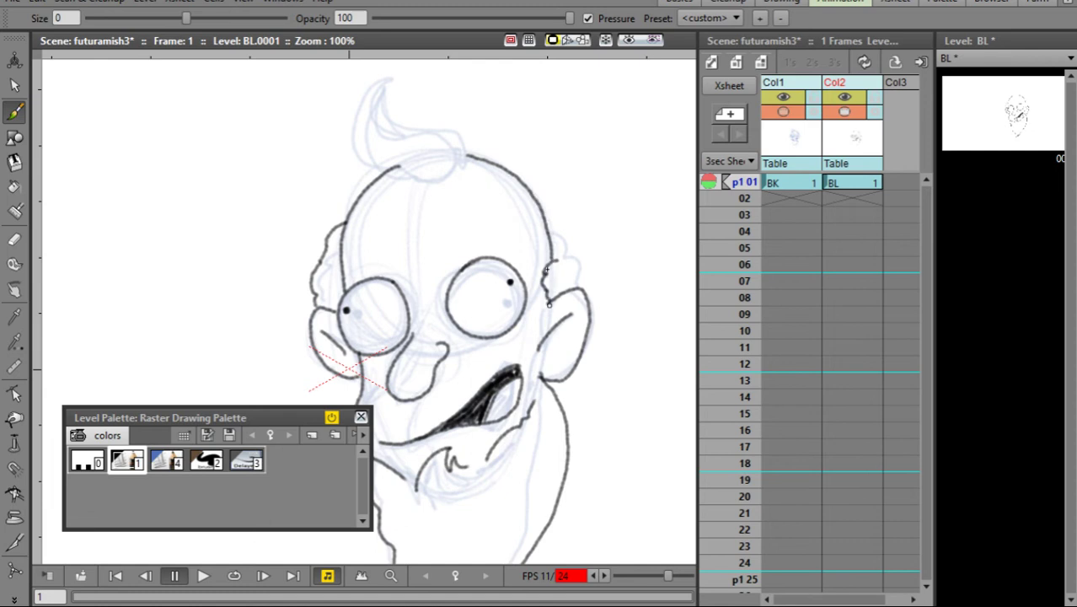
pyautogui.moveTo(548, 223)
pyautogui.mouseDown()
pyautogui.moveTo(575, 243)
pyautogui.moveTo(587, 293)
pyautogui.mouseUp()
pyautogui.moveTo(468, 155)
pyautogui.mouseDown()
pyautogui.moveTo(397, 116)
pyautogui.moveTo(385, 93)
pyautogui.moveTo(409, 76)
pyautogui.moveTo(367, 91)
pyautogui.moveTo(354, 116)
pyautogui.moveTo(361, 142)
pyautogui.moveTo(401, 179)
pyautogui.moveTo(438, 183)
pyautogui.moveTo(472, 150)
pyautogui.mouseUp()
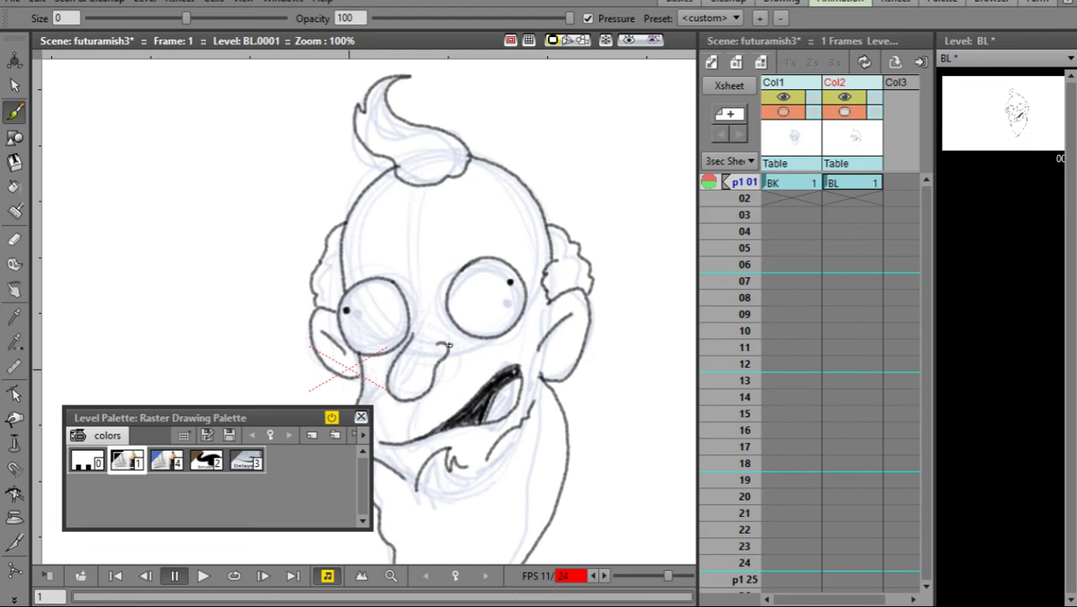
# Step: Draw the cheek line from the nostril to above the mouth corner and a fluffy cloud-shaped eyebrow over each eye
pyautogui.moveTo(438, 343)
pyautogui.mouseDown()
pyautogui.moveTo(526, 346)
pyautogui.moveTo(531, 371)
pyautogui.mouseUp()
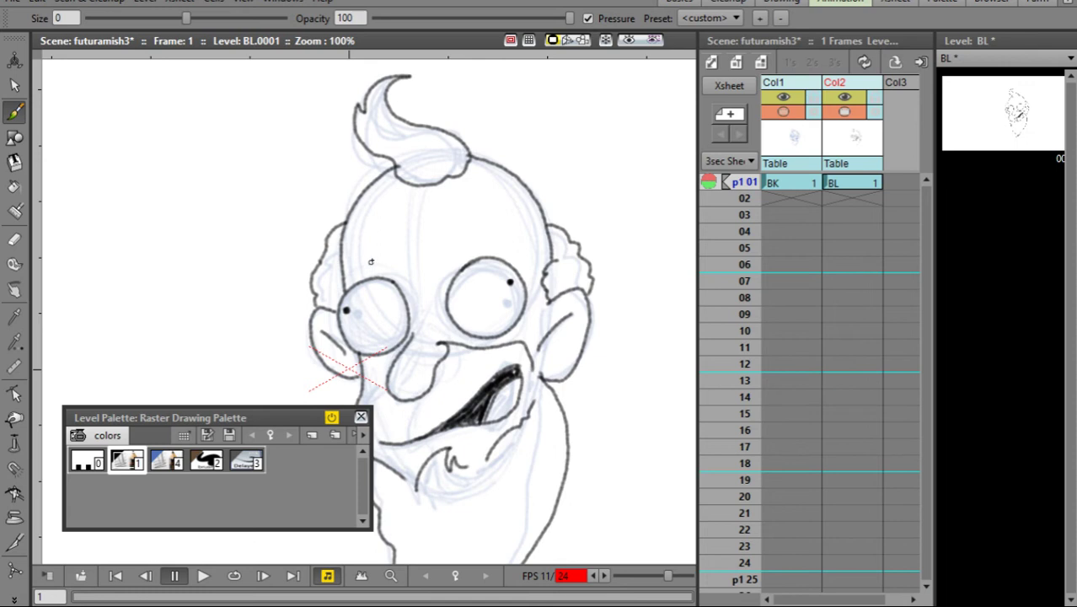
pyautogui.moveTo(392, 260)
pyautogui.mouseDown()
pyautogui.moveTo(352, 261)
pyautogui.moveTo(353, 228)
pyautogui.moveTo(384, 238)
pyautogui.moveTo(367, 238)
pyautogui.moveTo(357, 258)
pyautogui.moveTo(367, 266)
pyautogui.moveTo(406, 259)
pyautogui.moveTo(381, 240)
pyautogui.mouseUp()
pyautogui.hotkey('ctrl', 'z')
pyautogui.hotkey('ctrl', 'z')
pyautogui.moveTo(466, 224)
pyautogui.mouseDown()
pyautogui.moveTo(447, 243)
pyautogui.moveTo(487, 250)
pyautogui.moveTo(472, 209)
pyautogui.moveTo(458, 220)
pyautogui.mouseUp()
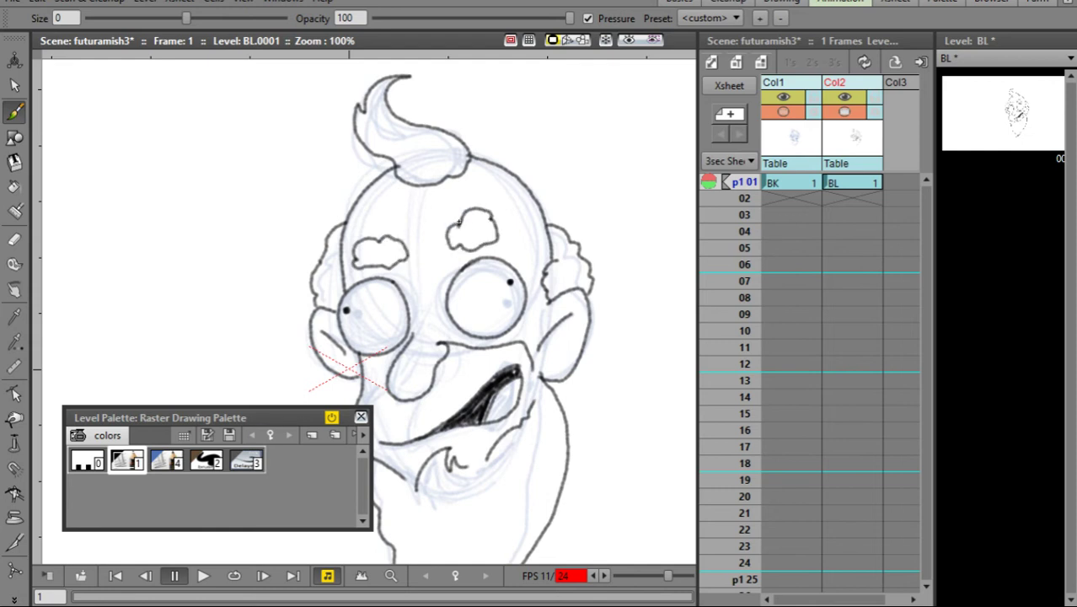
# Step: Hide the rough sketch's column, Col1, in both the canvas and the preview
pyautogui.click(792, 116)
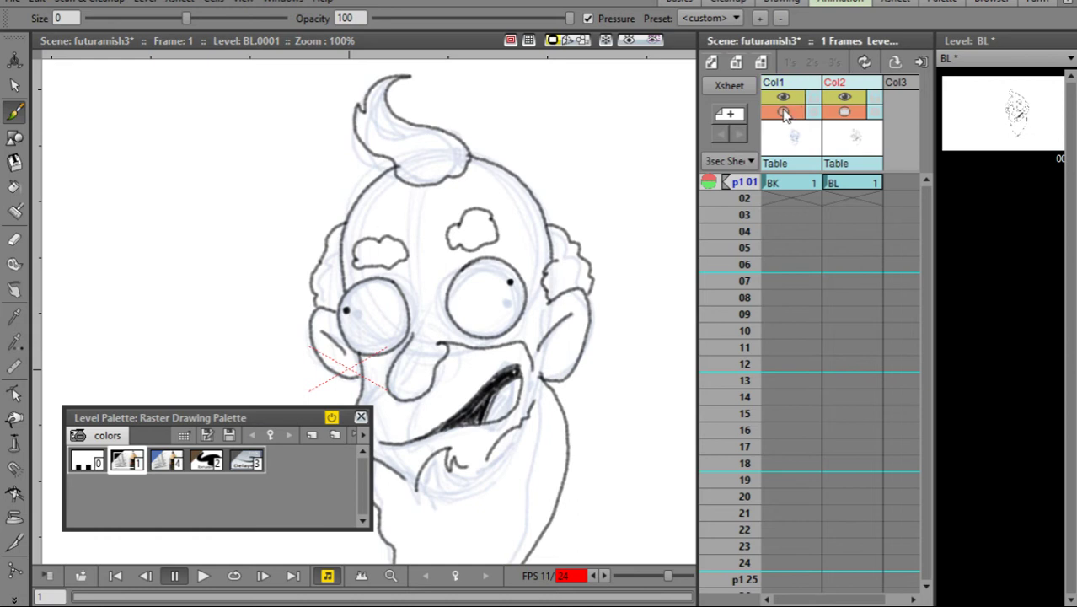
pyautogui.click(783, 110)
pyautogui.click(783, 98)
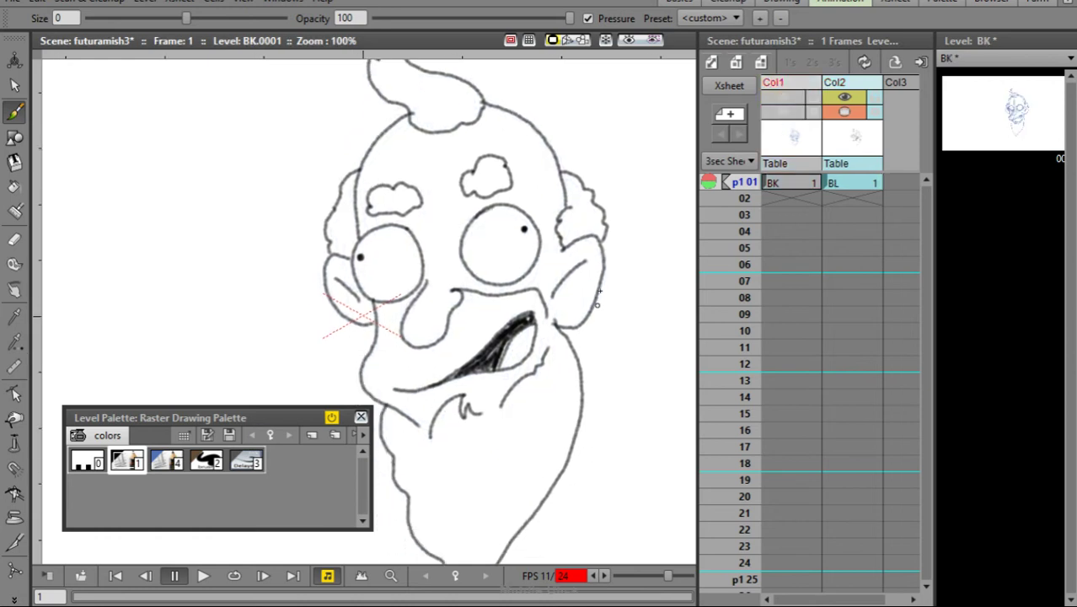
pyautogui.scroll(-1, 514, 304)
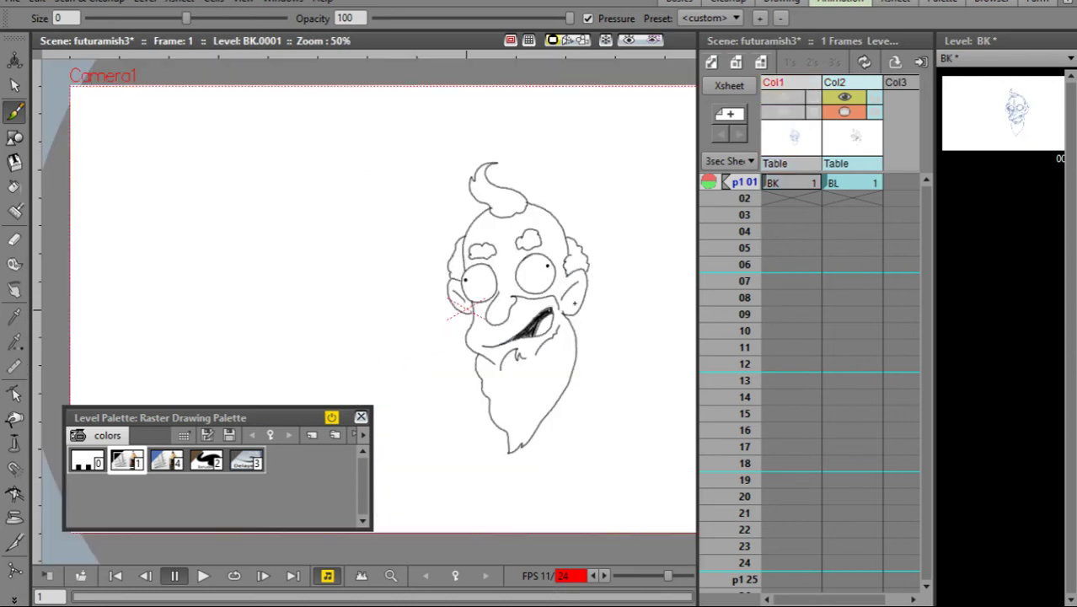
pyautogui.moveTo(600, 329); pyautogui.dragTo(560, 297)
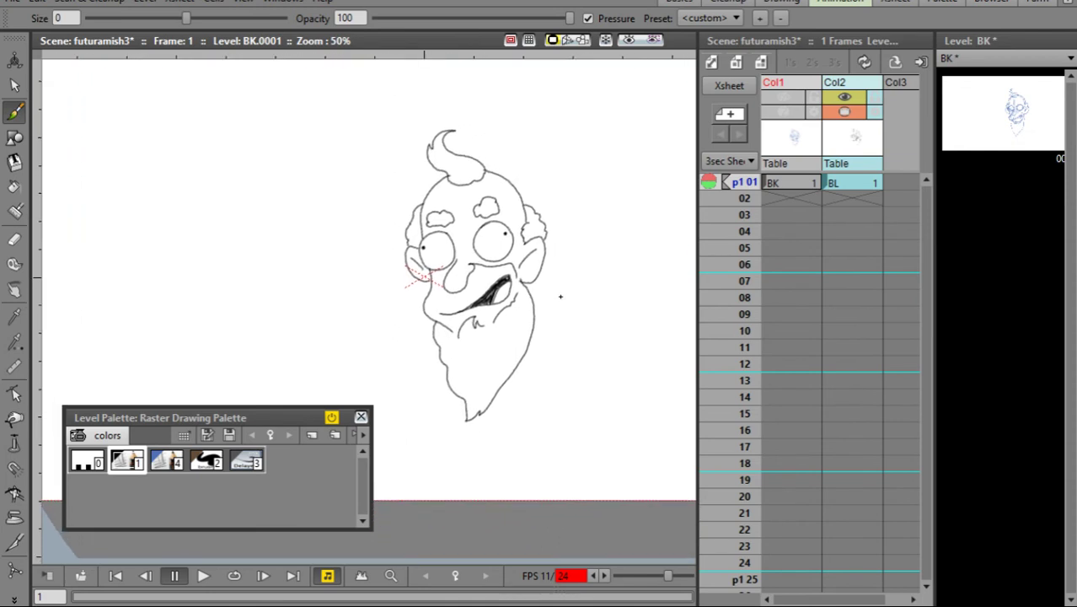
pyautogui.moveTo(560, 297)
pyautogui.mouseDown()
pyautogui.moveTo(212, 158)
pyautogui.moveTo(302, 180)
pyautogui.moveTo(570, 389)
pyautogui.moveTo(616, 440)
pyautogui.moveTo(184, 80)
pyautogui.mouseUp()
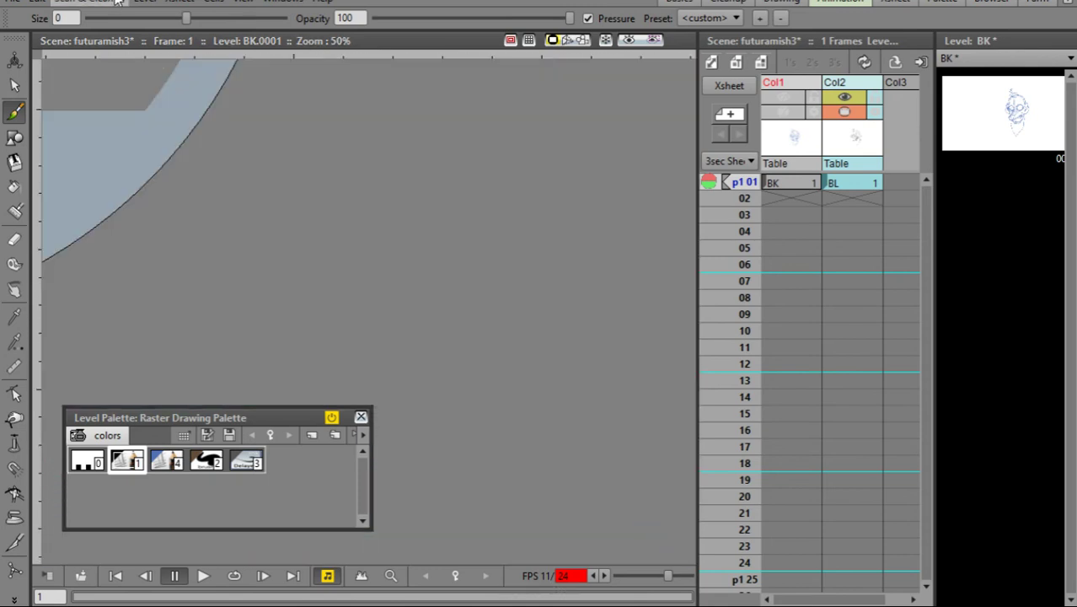
pyautogui.moveTo(223, 116)
pyautogui.mouseDown()
pyautogui.moveTo(361, 192)
pyautogui.moveTo(596, 375)
pyautogui.moveTo(661, 519)
pyautogui.mouseUp()
pyautogui.moveTo(416, 278); pyautogui.dragTo(460, 324)
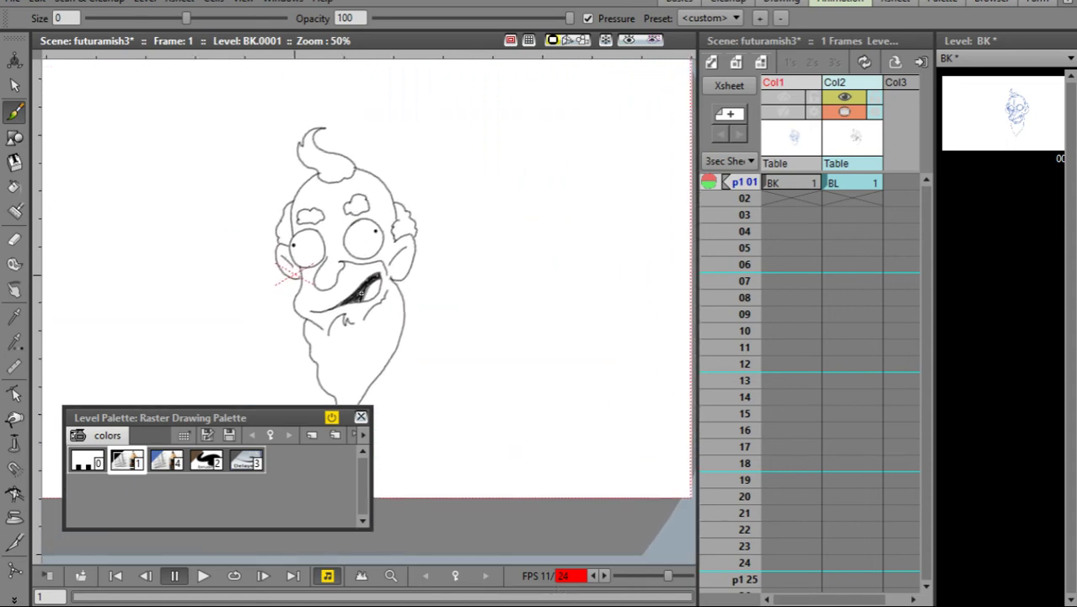
# Step: Try to run Cleanup and select the inked drawing's cell in frame 1 of Col2
pyautogui.click(100, 3)
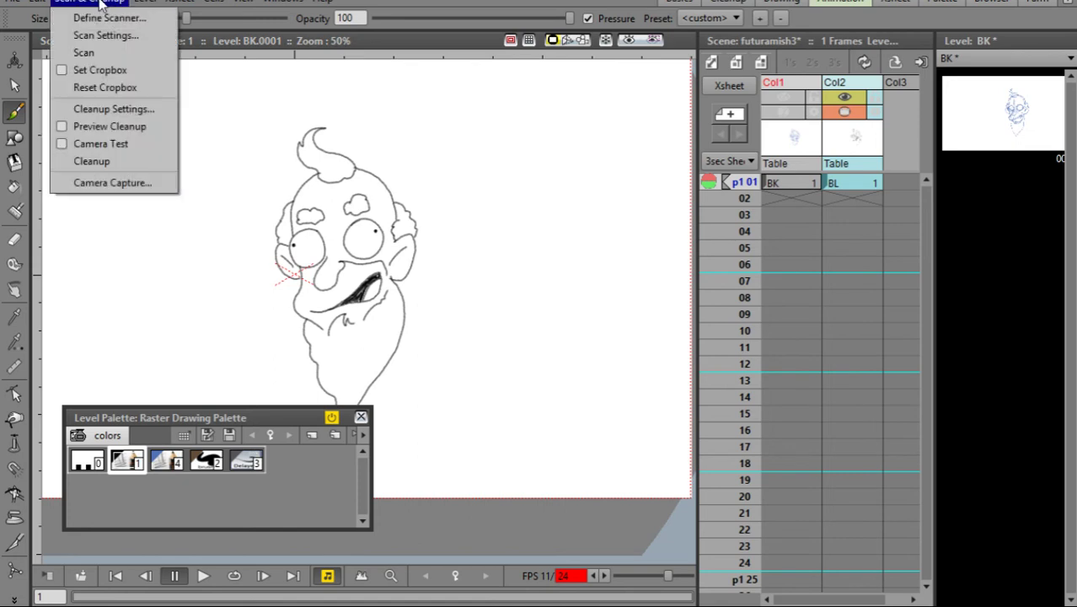
pyautogui.click(118, 163)
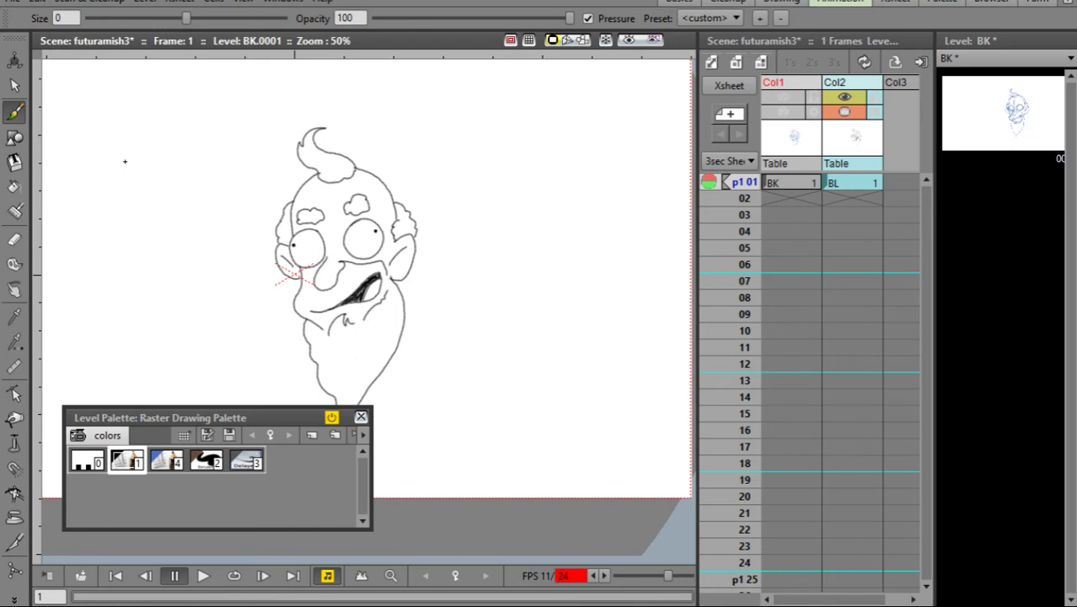
pyautogui.click(853, 187)
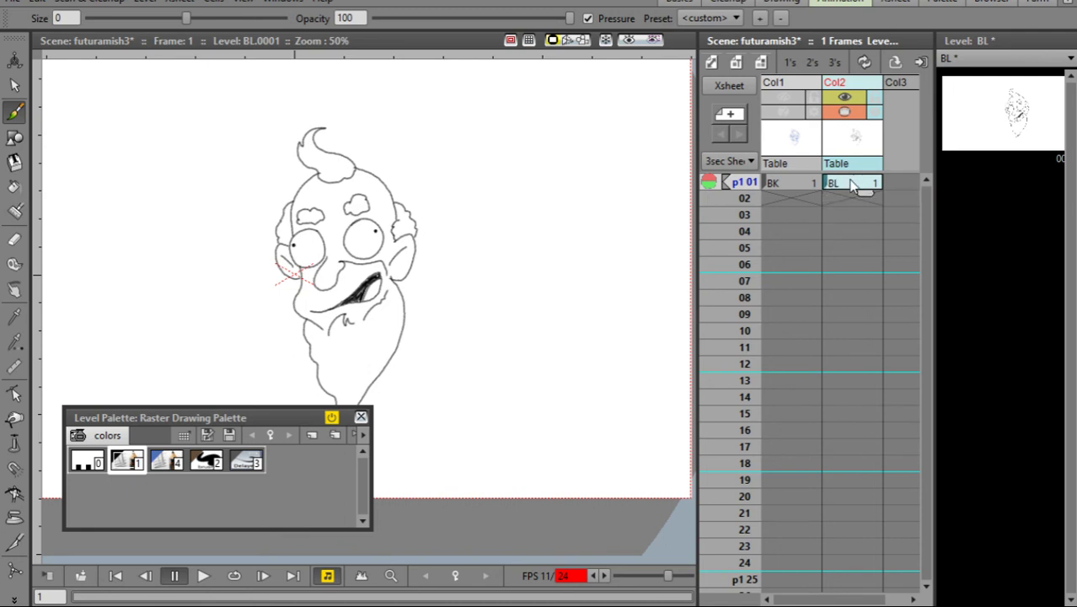
# Step: Run Cleanup on the BL drawing, overwriting previously cleaned-up drawings and applying that choice to all
pyautogui.click(100, 3)
pyautogui.click(108, 162)
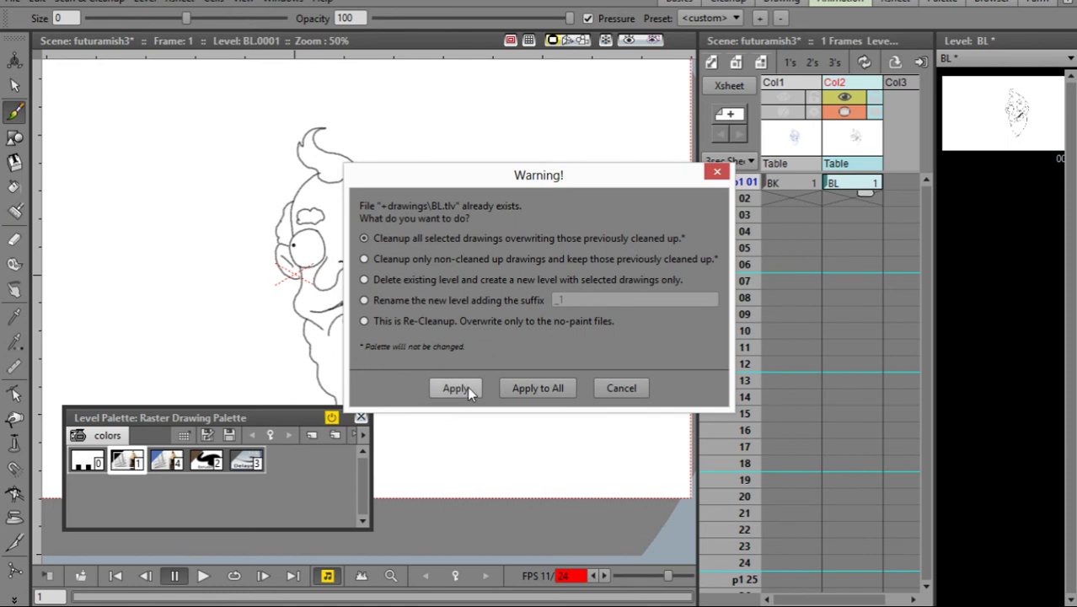
pyautogui.click(536, 386)
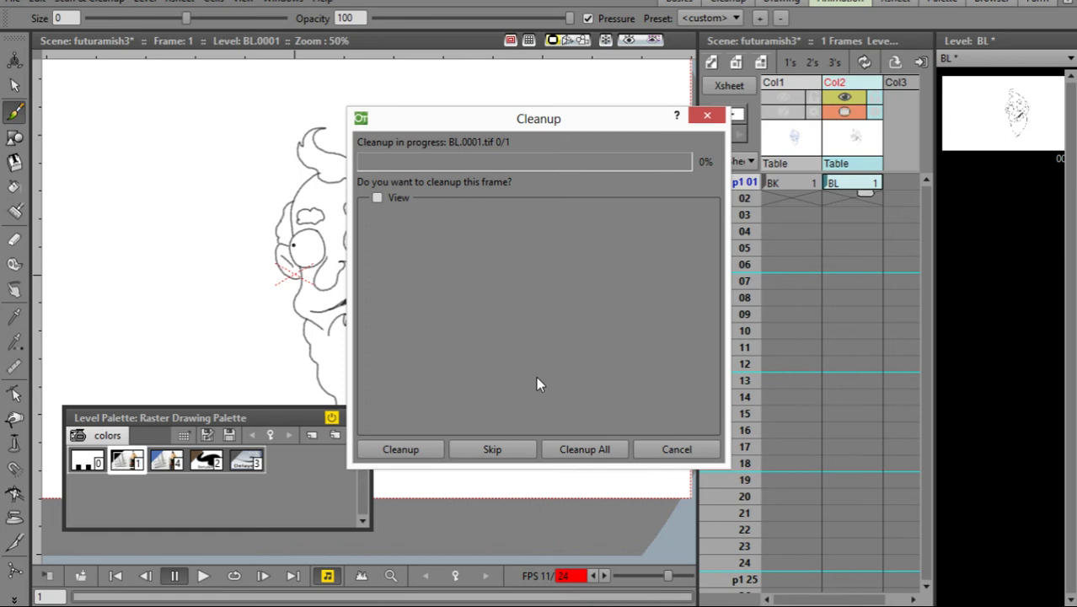
pyautogui.click(399, 449)
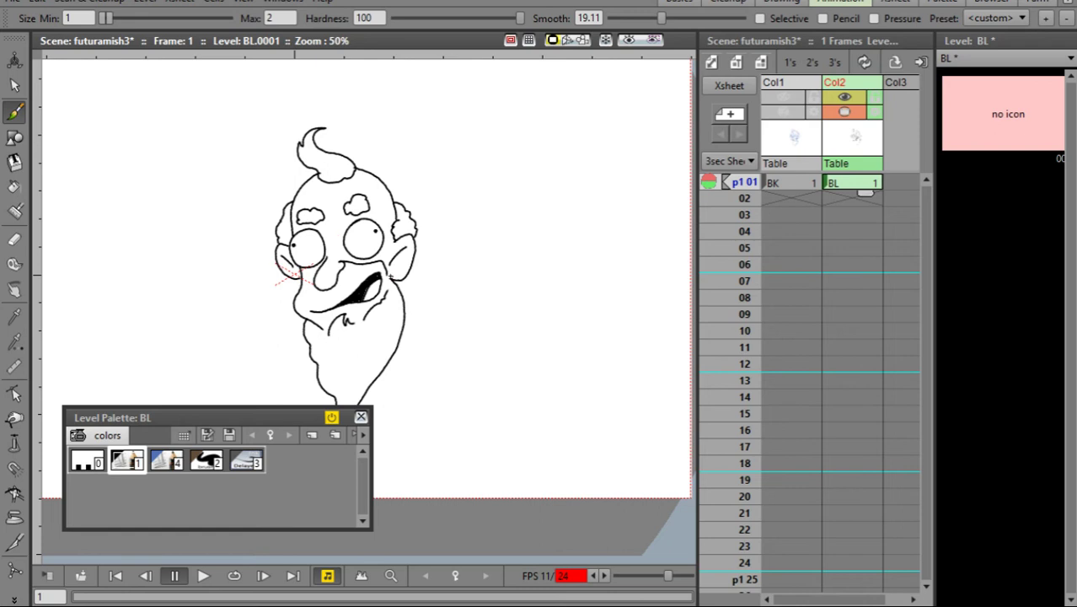
# Step: Examine the cleaned-up line art up close and compare the level palettes of the BK and BL drawings
pyautogui.scroll(2, 390, 277)
pyautogui.scroll(2, 398, 249)
pyautogui.moveTo(422, 187); pyautogui.dragTo(541, 192)
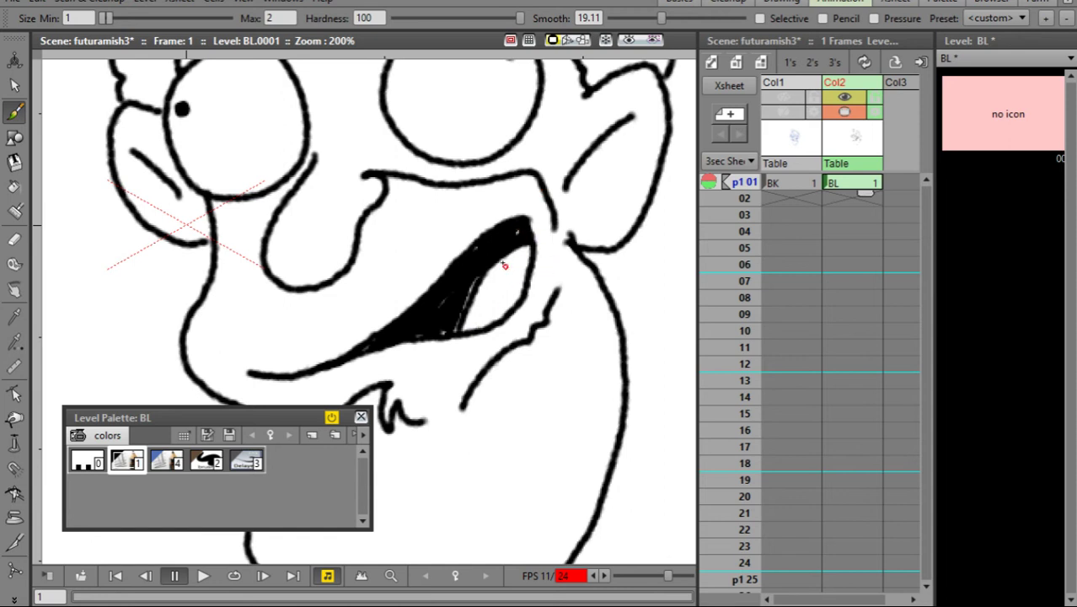
pyautogui.moveTo(472, 203); pyautogui.dragTo(484, 349)
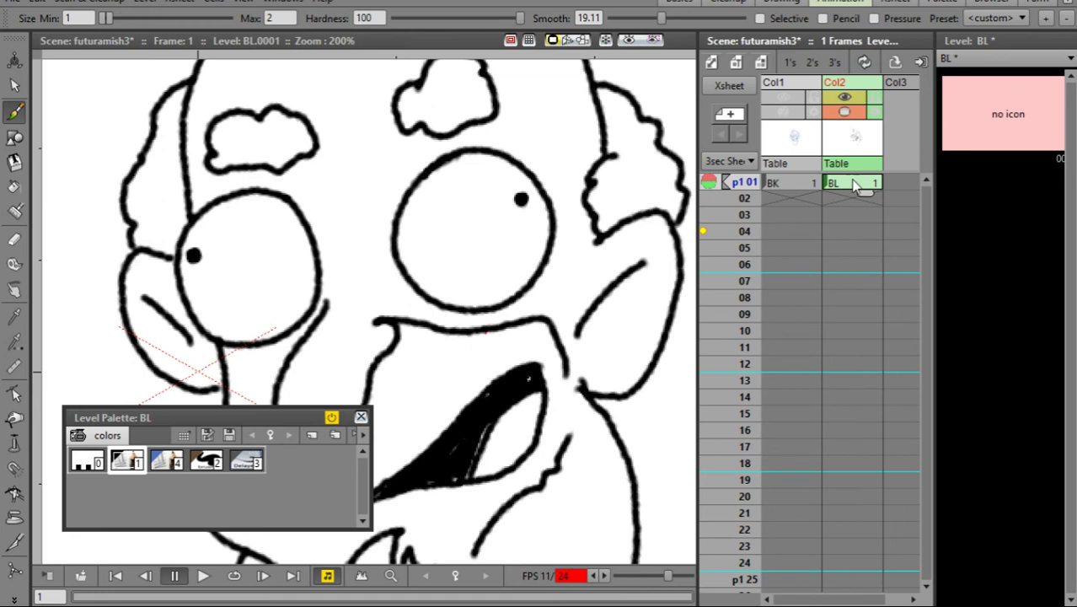
pyautogui.click(801, 184)
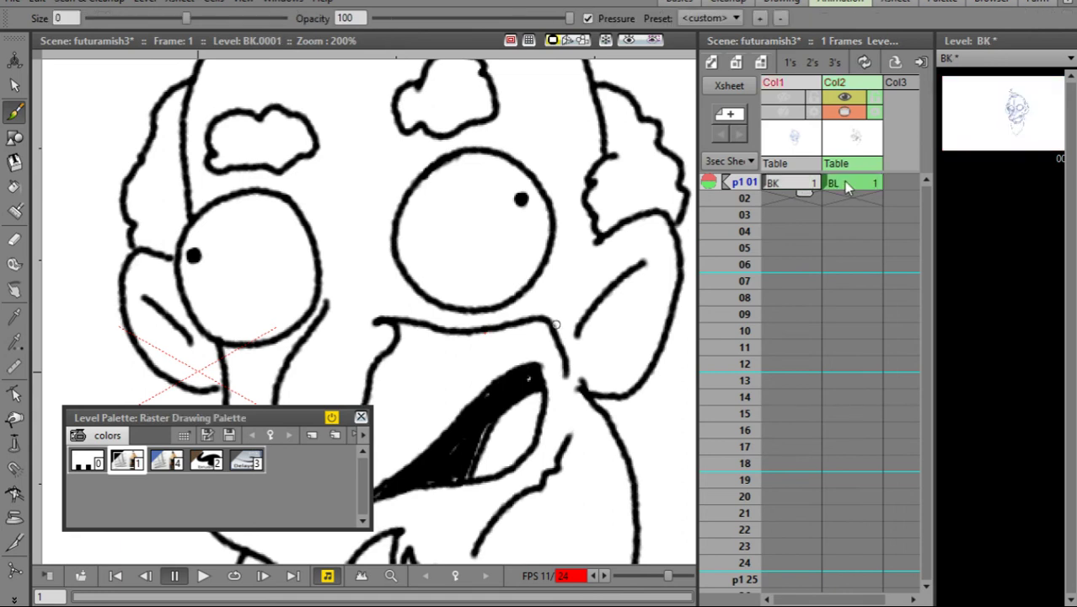
pyautogui.click(847, 184)
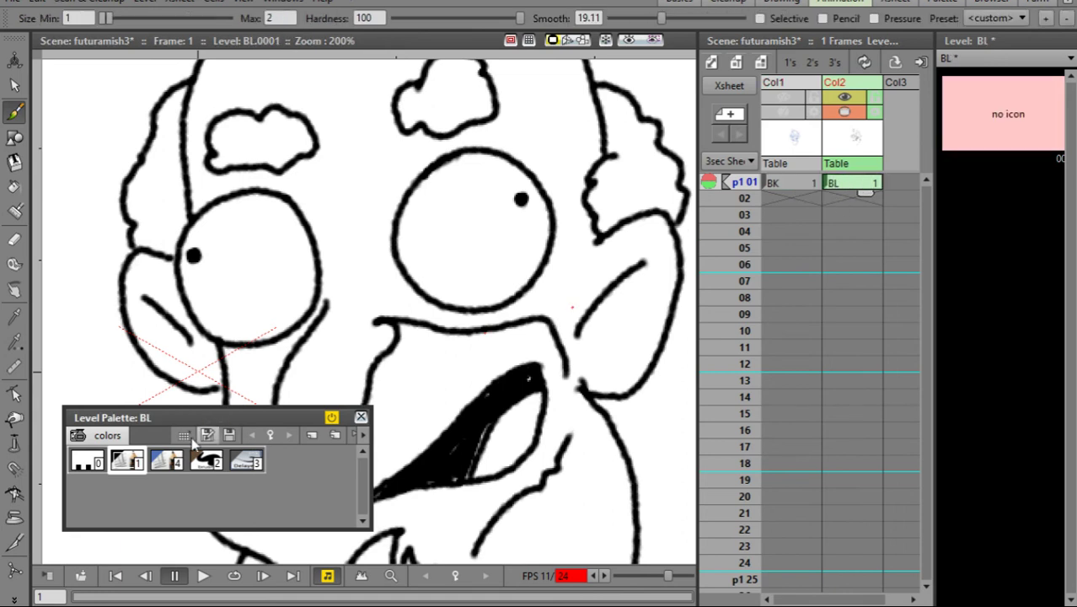
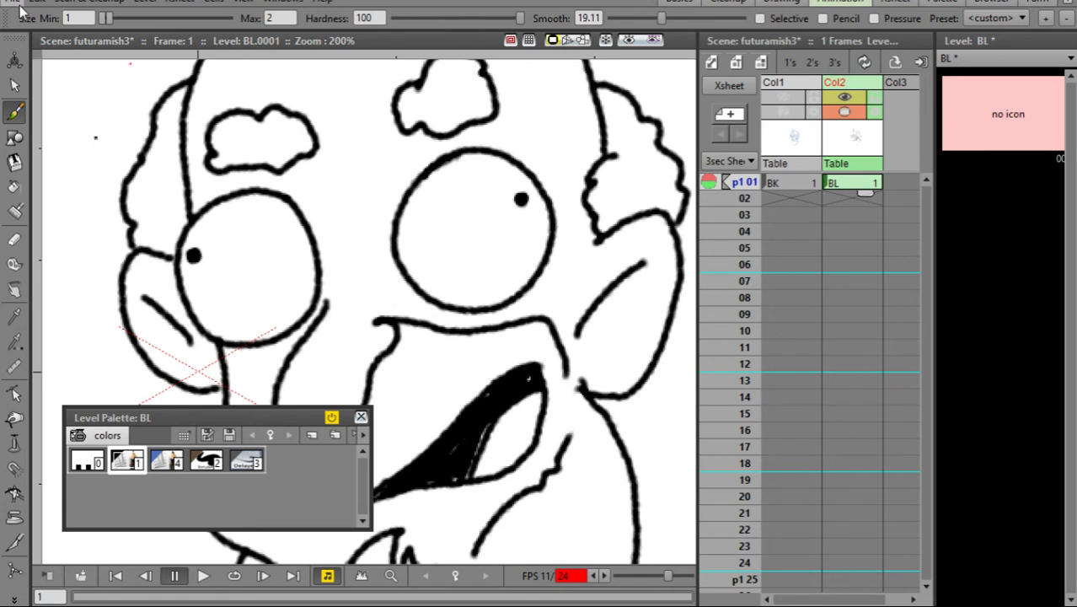
# Step: Save the scene with all its levels and quit the program
pyautogui.click(12, 3)
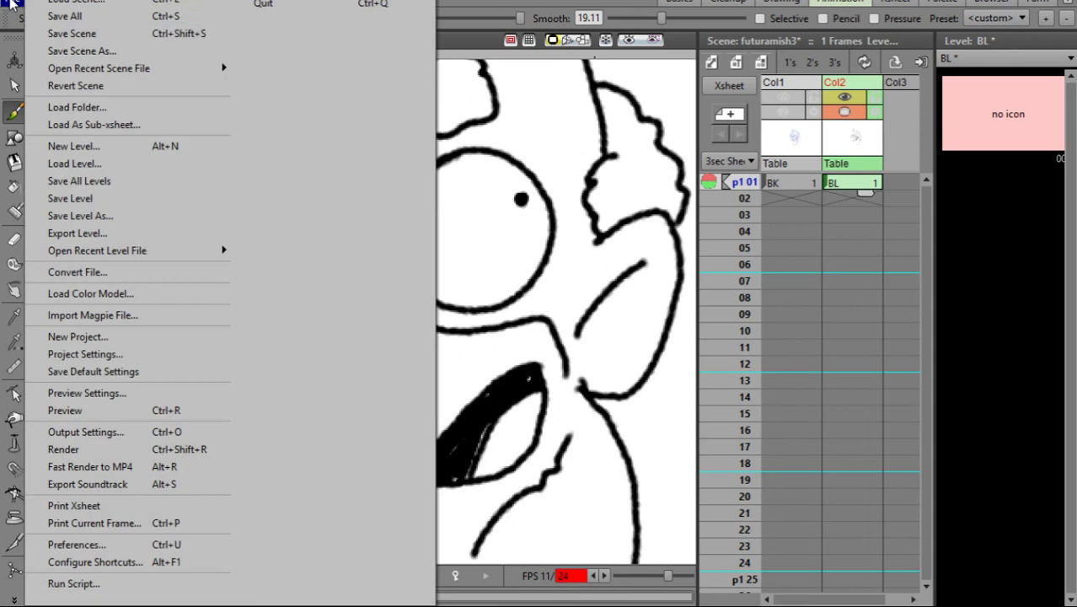
pyautogui.click(73, 18)
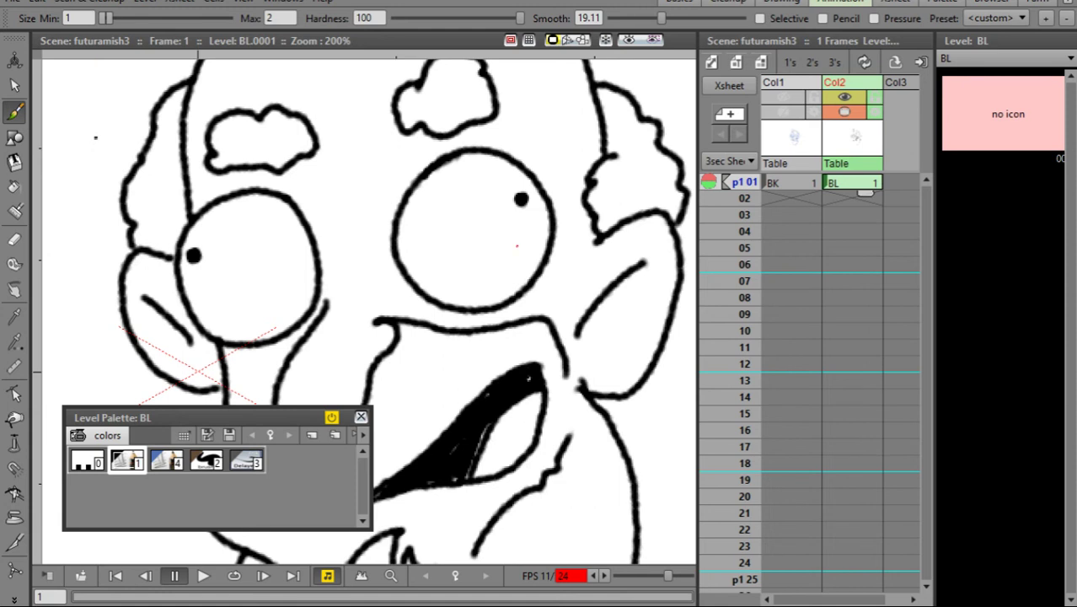
pyautogui.hotkey('ctrl', 'q')
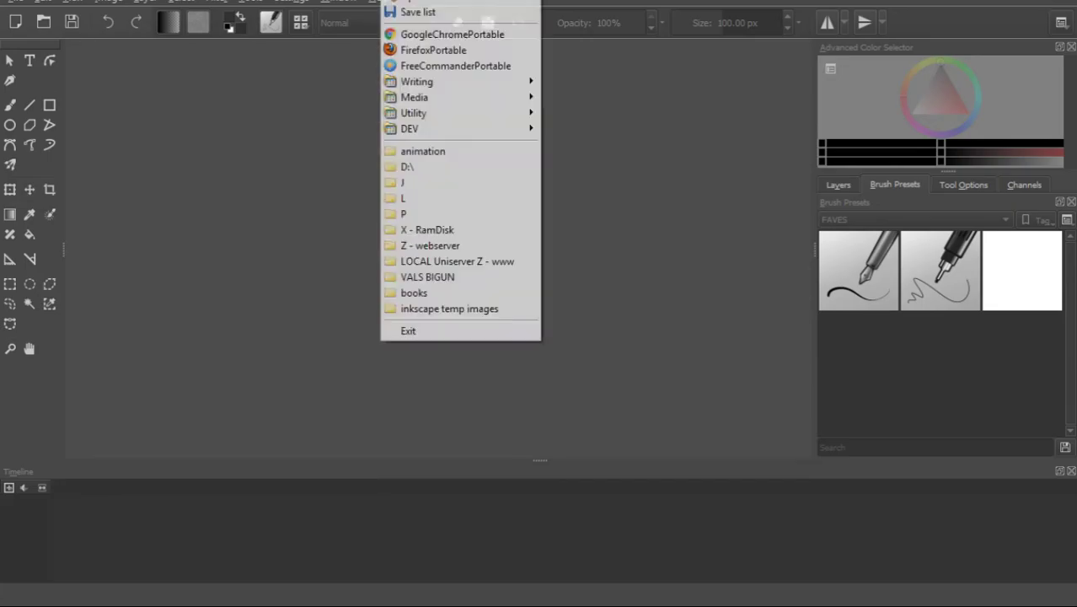
# Step: Launch OpenToonz 1.1 again, dismiss the update notice and open the scene futuramish3
pyautogui.moveTo(511, 97)
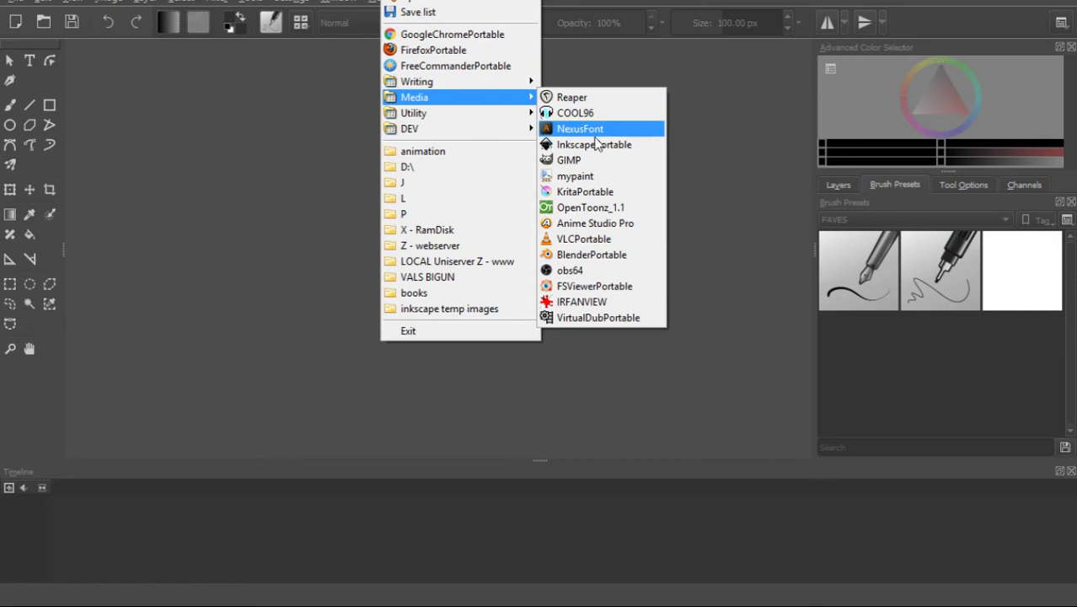
pyautogui.click(593, 208)
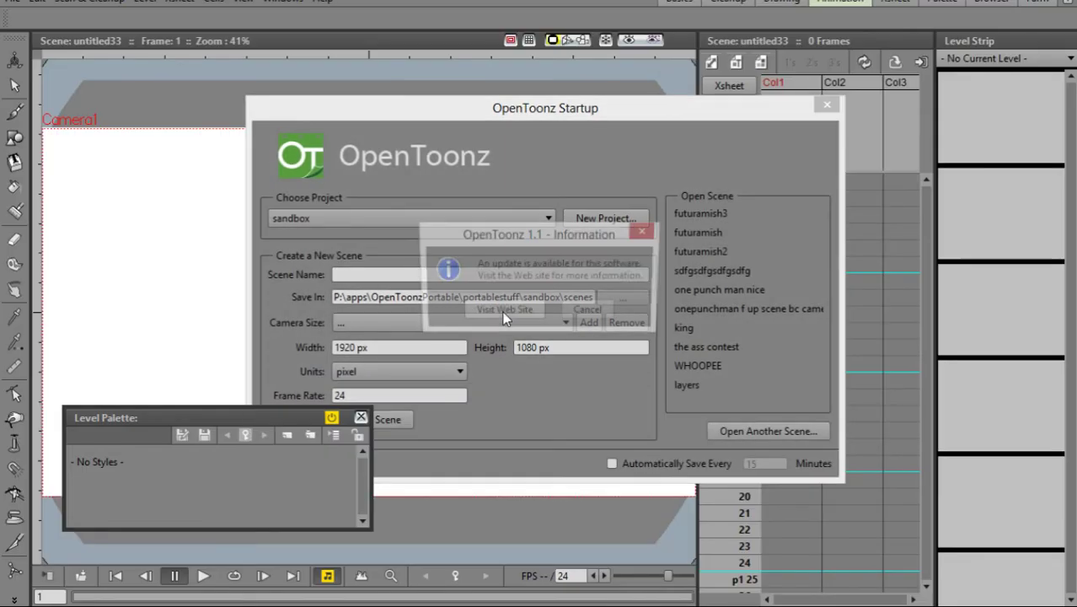
pyautogui.click(647, 233)
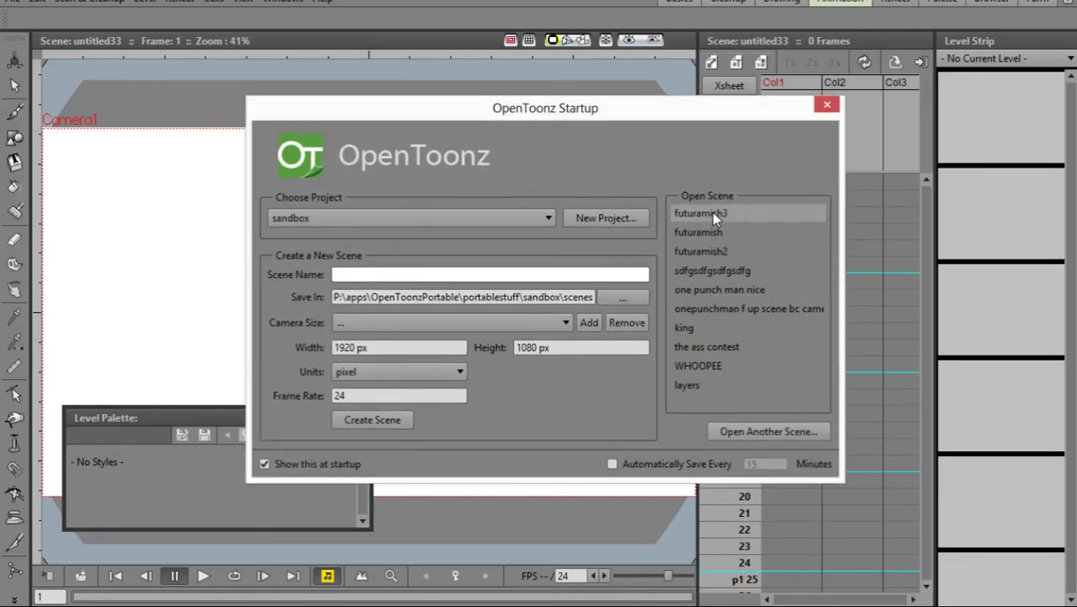
pyautogui.click(712, 213)
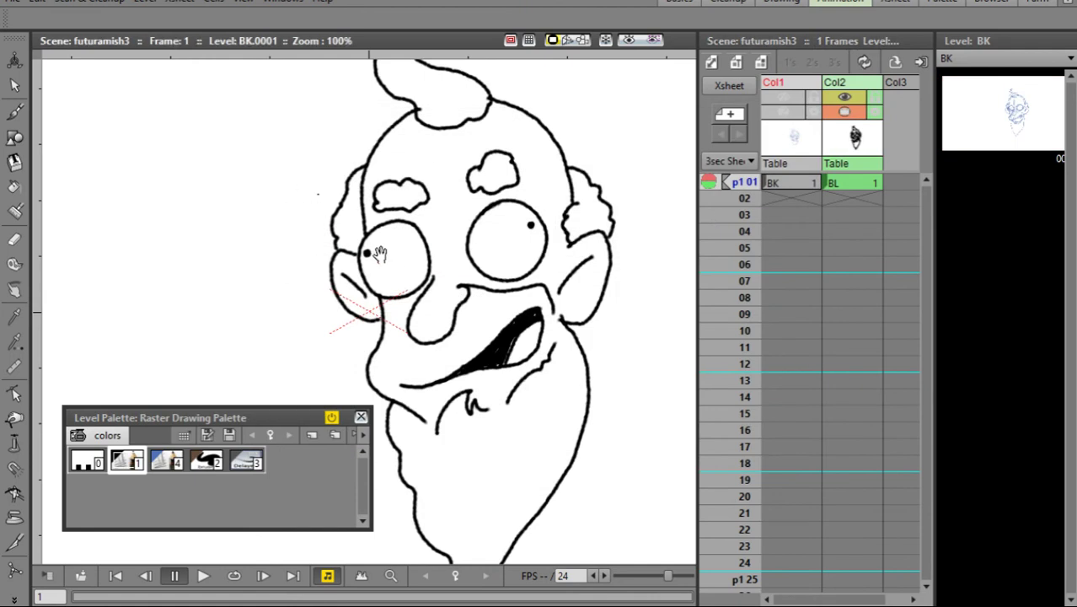
# Step: Try to move and delete a rectangular selection over the face while the BK drawing is current
pyautogui.press('s')
pyautogui.moveTo(283, 147); pyautogui.dragTo(520, 360)
pyautogui.moveTo(414, 267)
pyautogui.mouseDown()
pyautogui.moveTo(271, 230)
pyautogui.moveTo(371, 266)
pyautogui.mouseUp()
pyautogui.press('Delete')
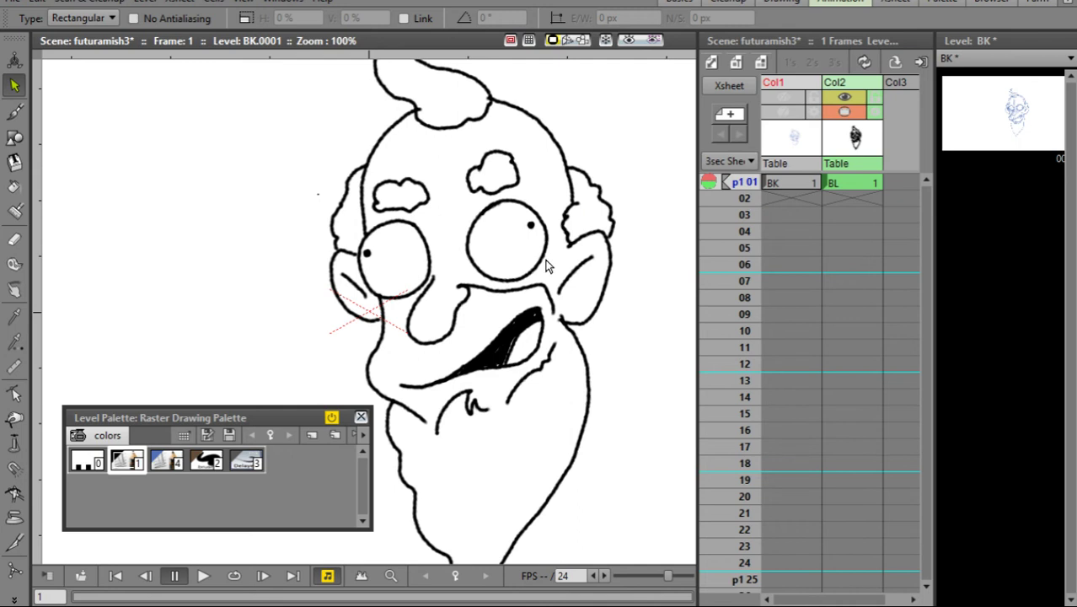
# Step: Set the brush smoothing to 0 on the BL drawing, trying strokes beside the head and undoing them
pyautogui.click(833, 183)
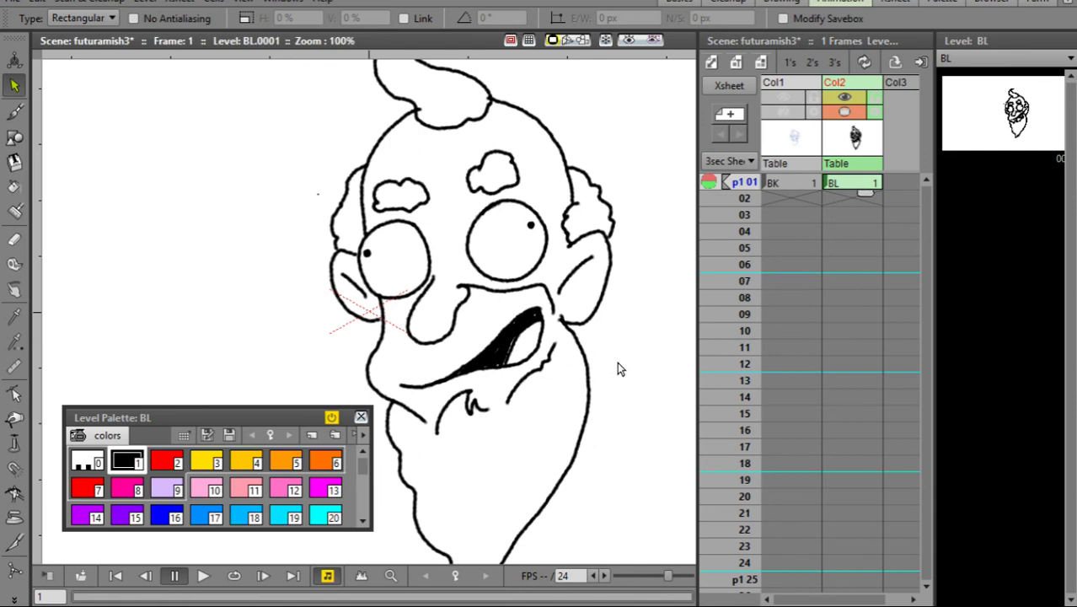
pyautogui.press('b')
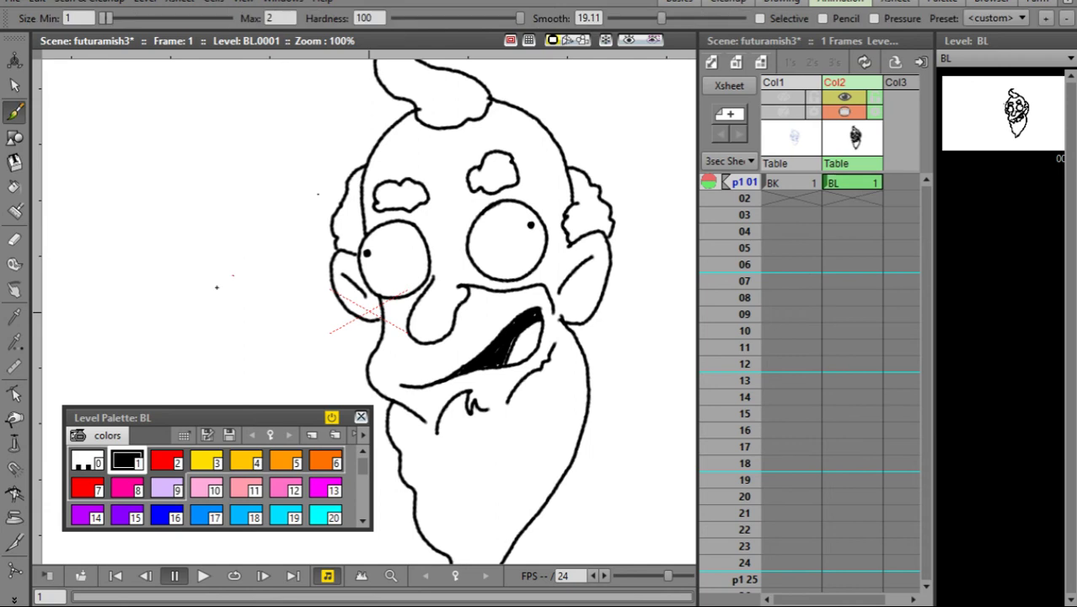
pyautogui.moveTo(181, 322)
pyautogui.mouseDown()
pyautogui.moveTo(218, 271)
pyautogui.moveTo(234, 203)
pyautogui.moveTo(285, 182)
pyautogui.moveTo(301, 218)
pyautogui.mouseUp()
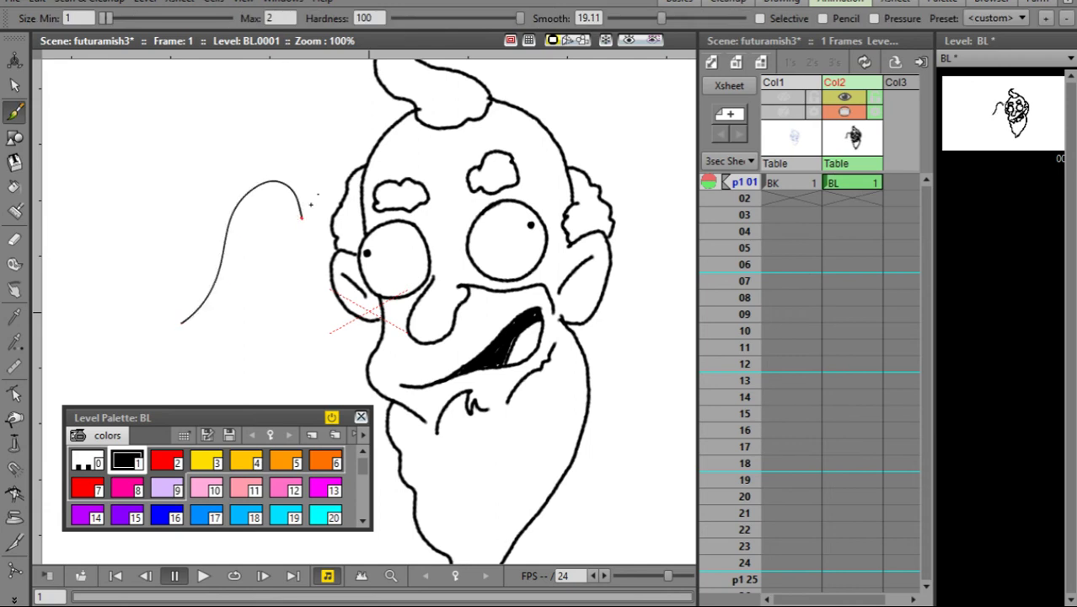
pyautogui.moveTo(662, 18); pyautogui.dragTo(613, 18)
pyautogui.moveTo(201, 347)
pyautogui.mouseDown()
pyautogui.moveTo(243, 321)
pyautogui.moveTo(288, 240)
pyautogui.mouseUp()
pyautogui.hotkey('ctrl', 'z')
pyautogui.hotkey('ctrl', 'z')
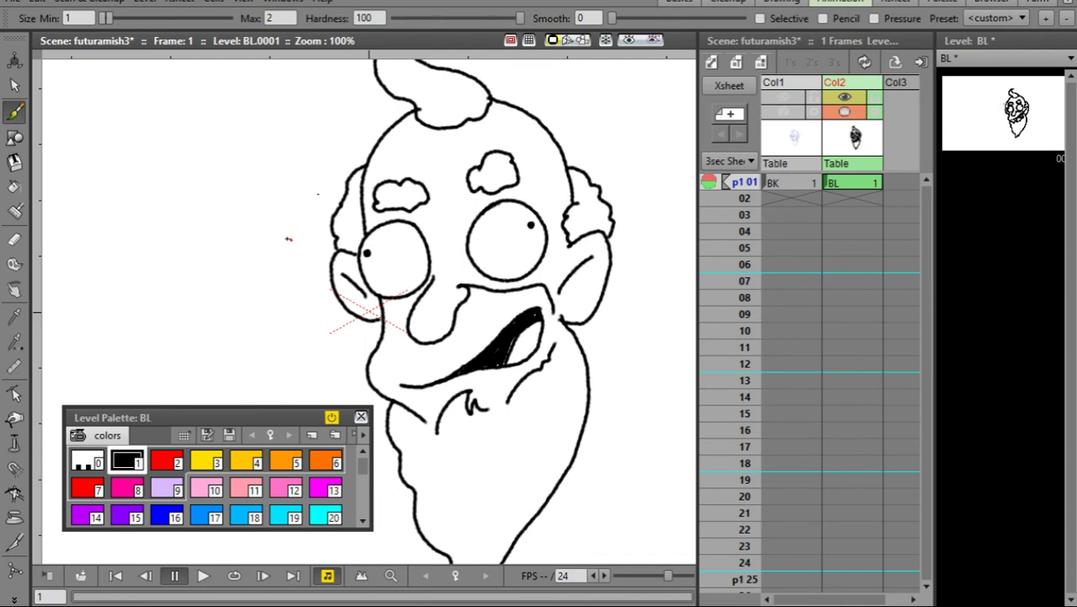
# Step: Delete styles 10 to 255 from the BL level palette
pyautogui.click(810, 184)
pyautogui.click(851, 185)
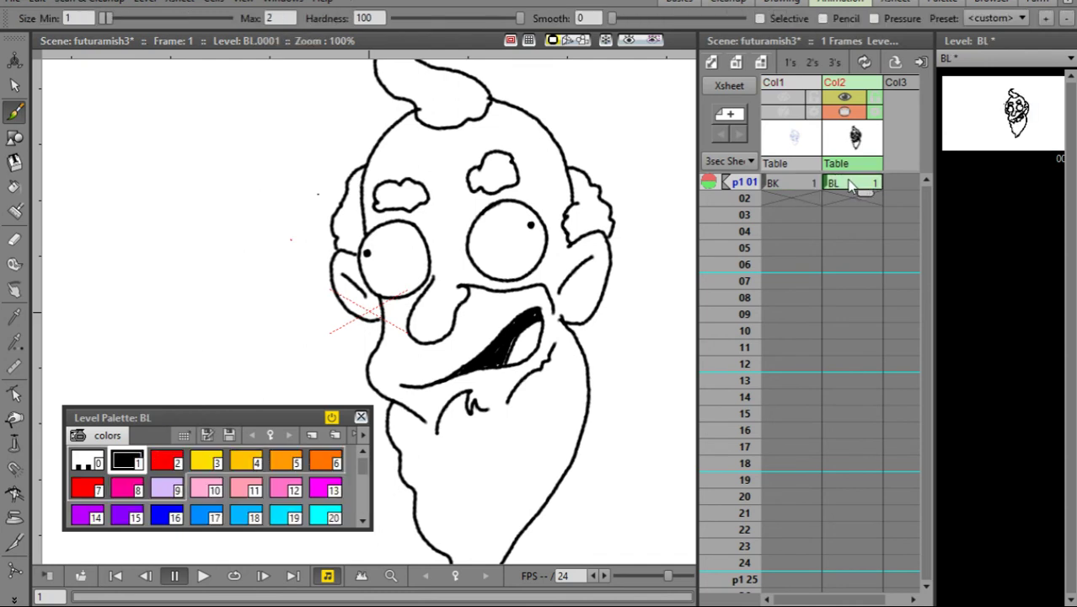
pyautogui.moveTo(239, 406); pyautogui.dragTo(242, 372)
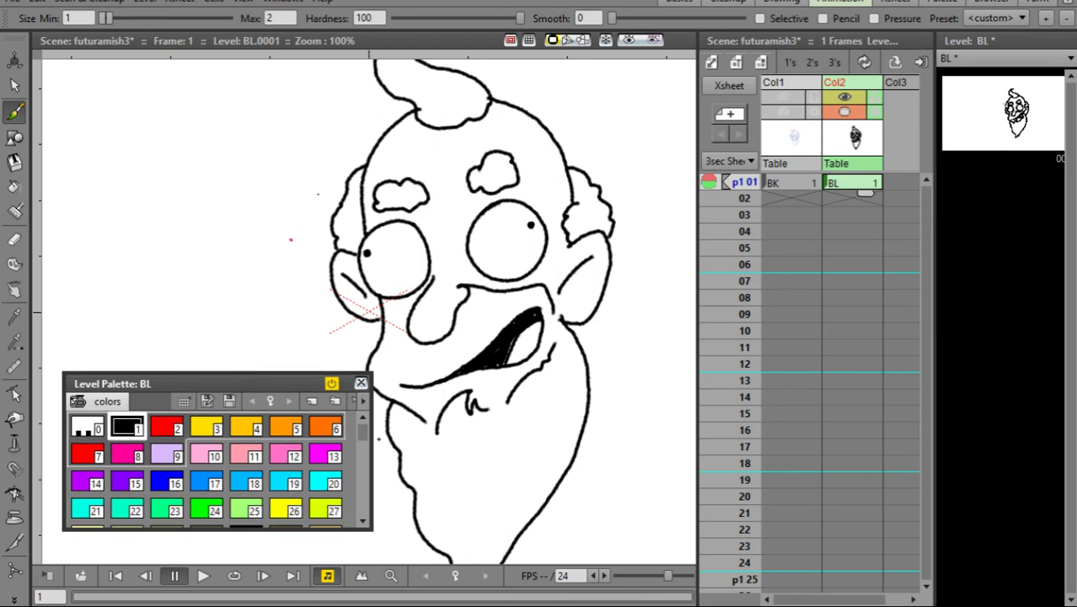
pyautogui.click(207, 455)
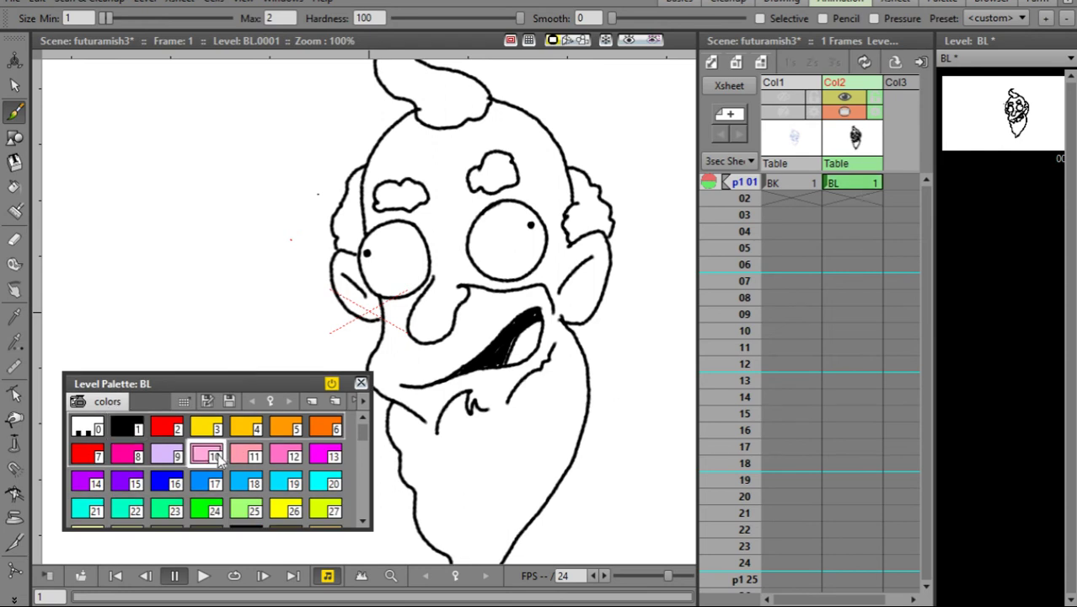
pyautogui.moveTo(360, 436); pyautogui.dragTo(362, 522)
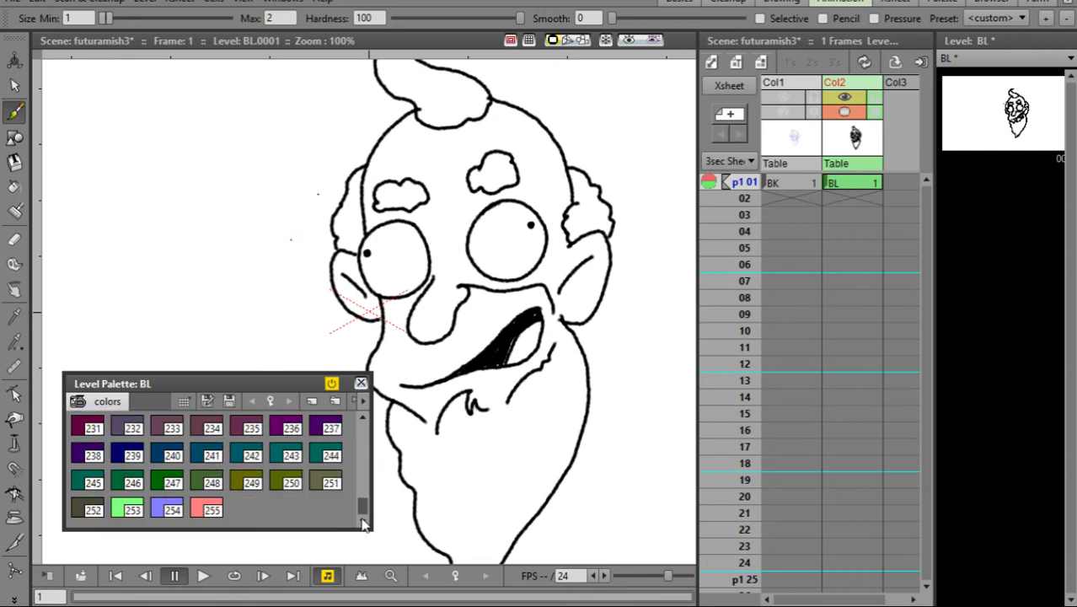
pyautogui.click(209, 508)
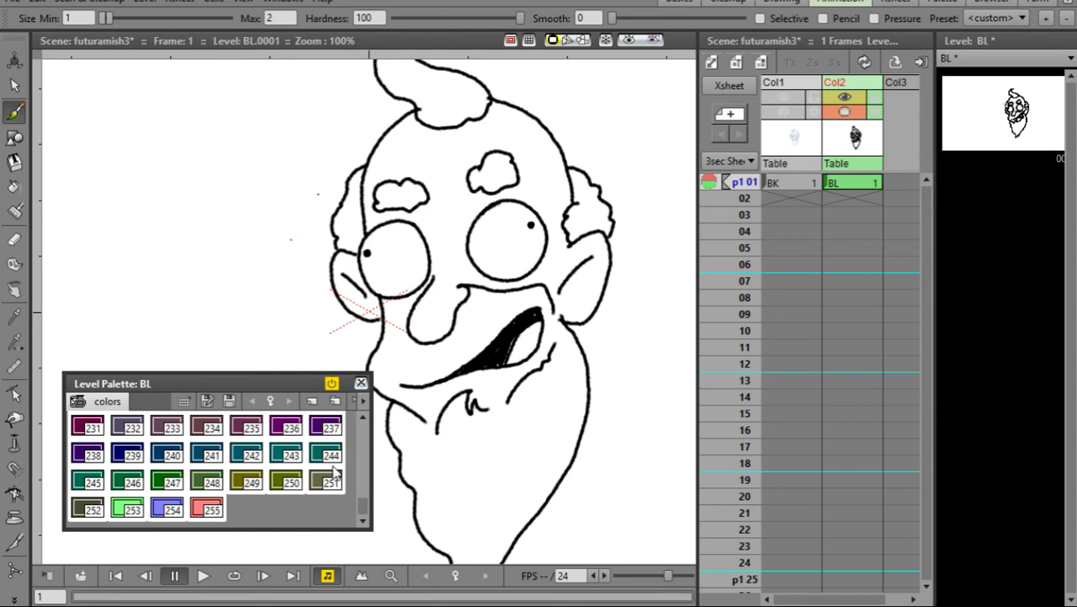
pyautogui.press('Delete')
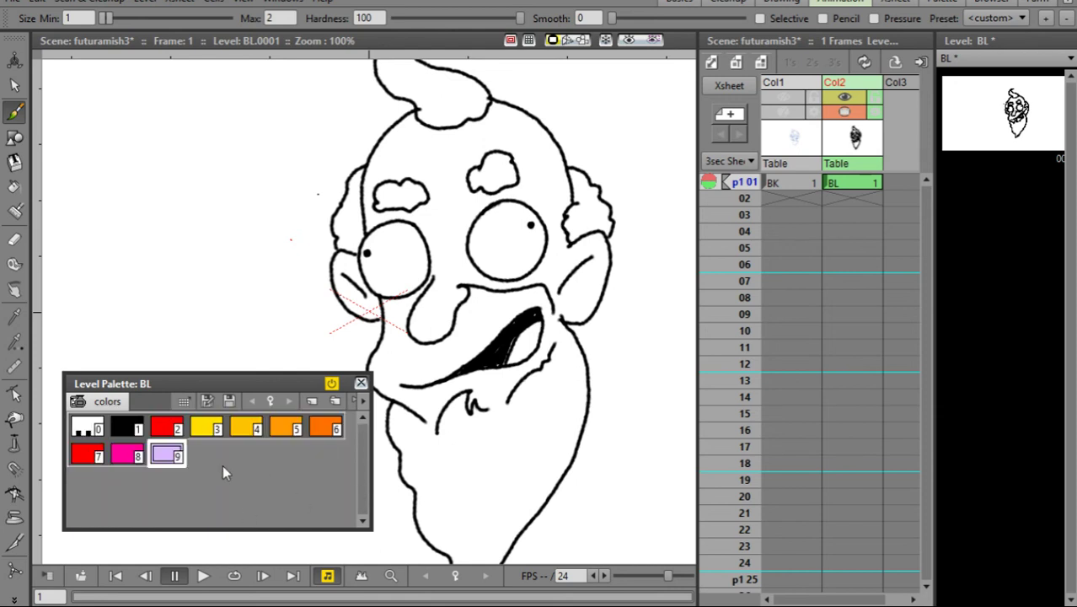
# Step: Enable Autopaint for Lines on the red style 2 of the BL palette
pyautogui.click(169, 429)
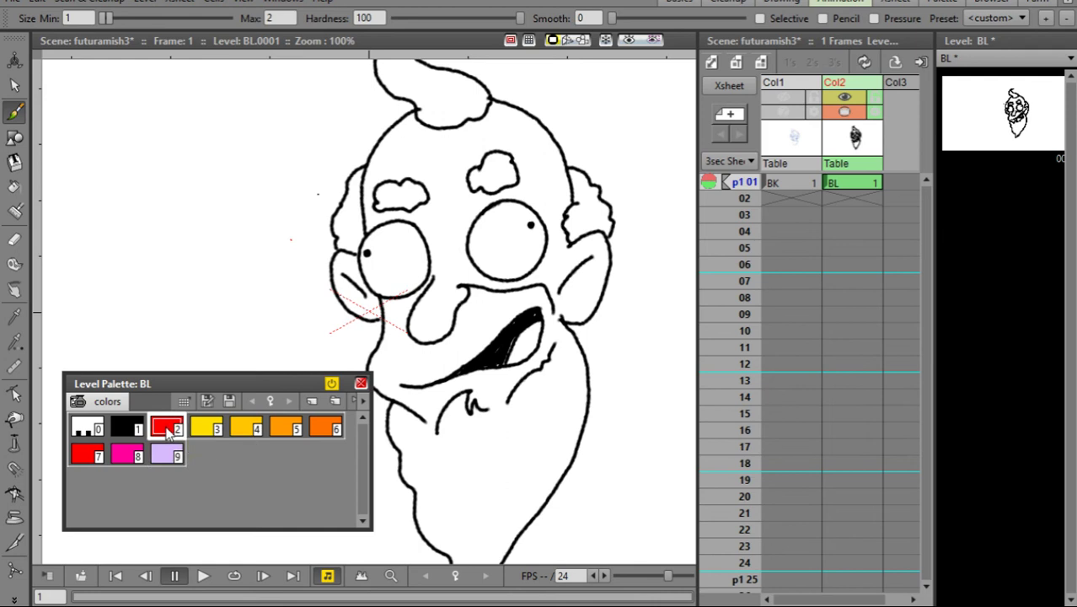
pyautogui.doubleClick(170, 429)
pyautogui.click(669, 67)
pyautogui.click(669, 67)
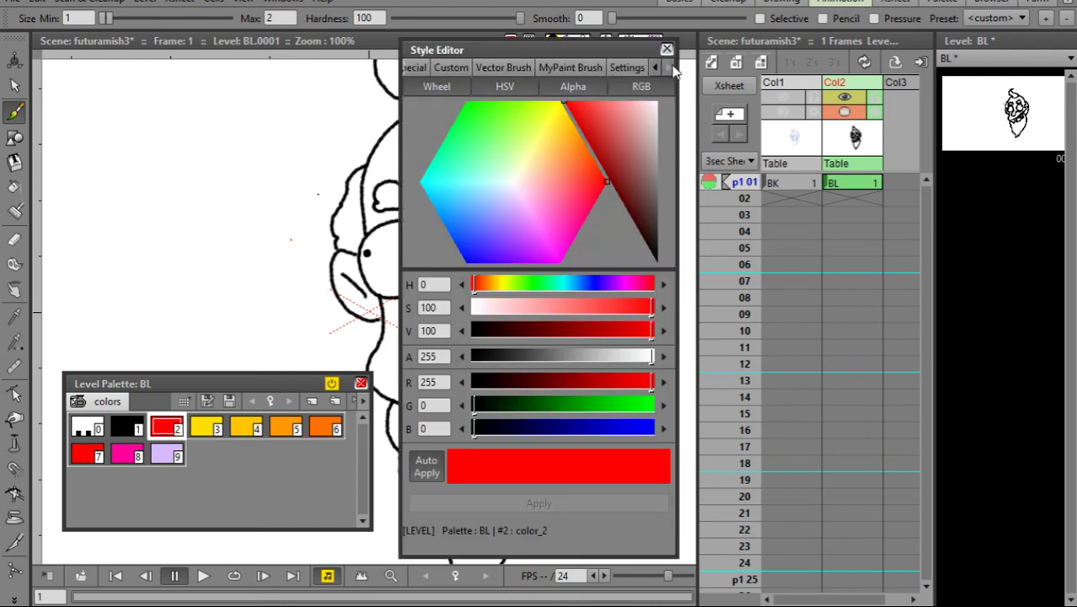
pyautogui.click(633, 69)
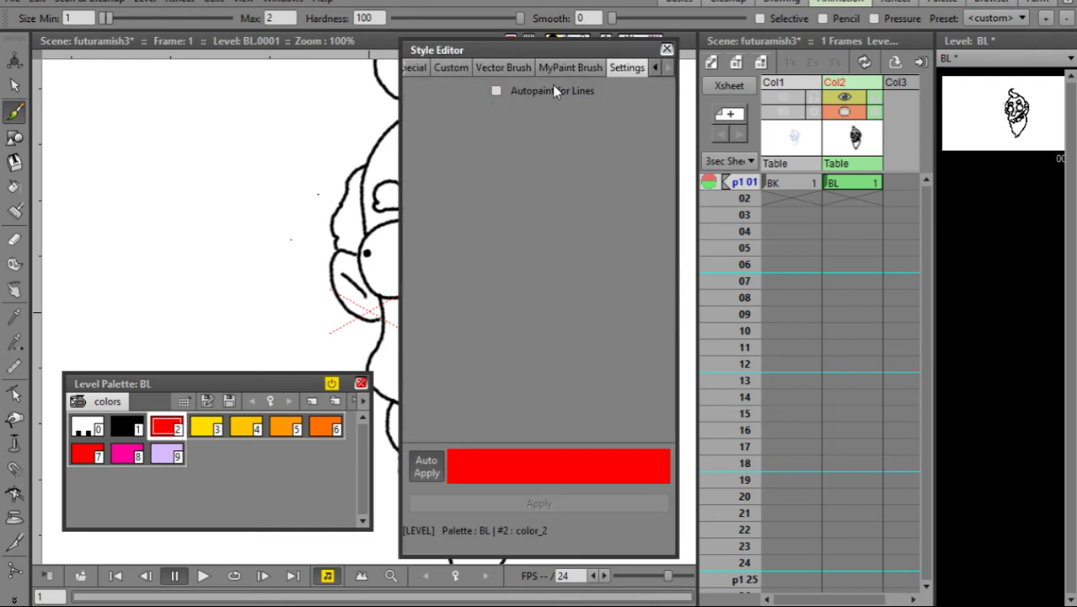
pyautogui.click(496, 90)
pyautogui.click(667, 48)
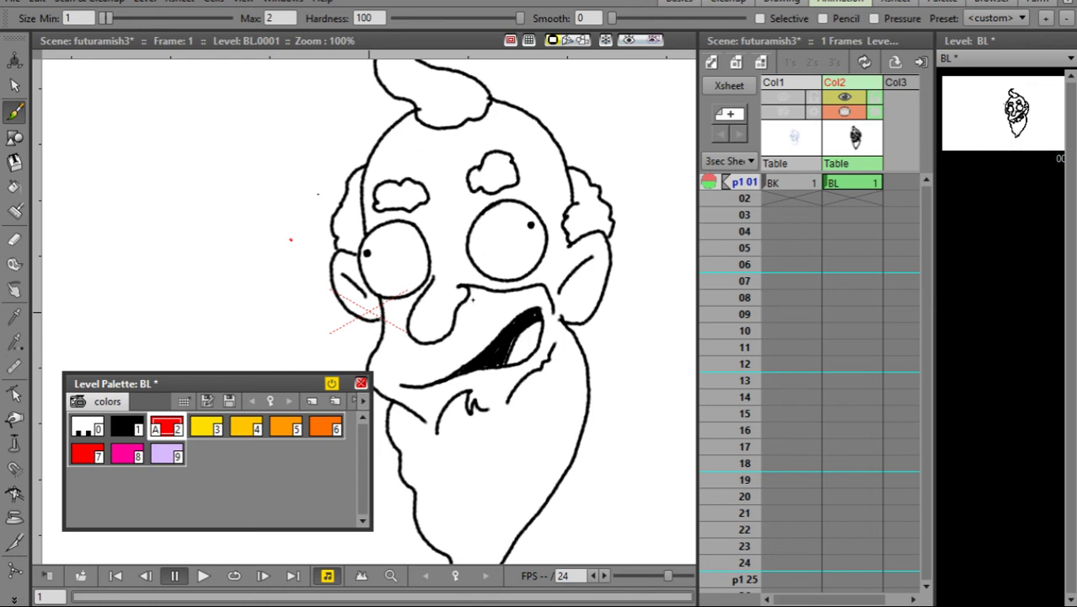
# Step: Draw red shadow lines beneath the cheek line, inside the right-hand ear and across the lower right-hand eye
pyautogui.moveTo(466, 296); pyautogui.dragTo(536, 298)
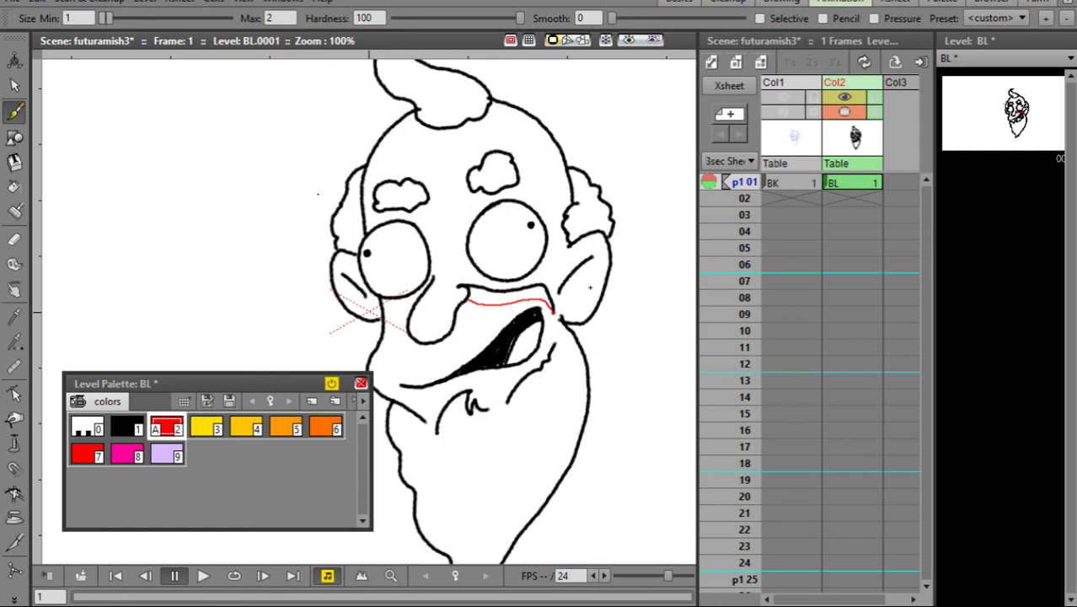
pyautogui.moveTo(567, 289); pyautogui.dragTo(594, 267)
pyautogui.moveTo(467, 239)
pyautogui.mouseDown()
pyautogui.moveTo(492, 266)
pyautogui.moveTo(546, 240)
pyautogui.mouseUp()
# Step: Set the brush smoothing to 11.46 and redraw the red shadow line across the lower right-hand eye
pyautogui.moveTo(612, 18); pyautogui.dragTo(640, 17)
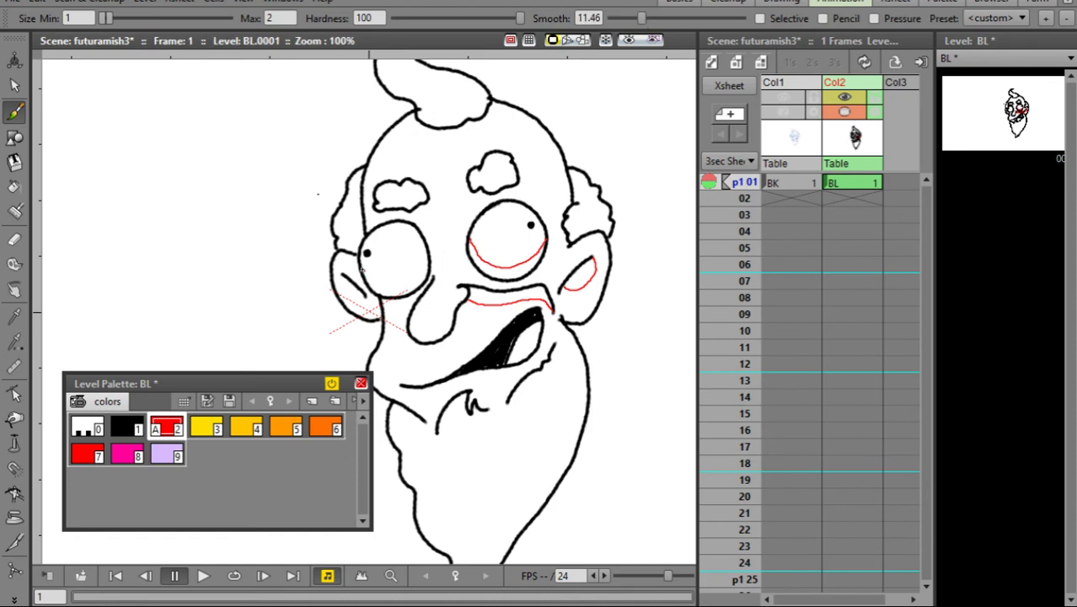
pyautogui.moveTo(380, 279)
pyautogui.mouseDown()
pyautogui.moveTo(405, 283)
pyautogui.moveTo(427, 266)
pyautogui.mouseUp()
pyautogui.hotkey('ctrl', 'z')
pyautogui.hotkey('ctrl', 'z')
pyautogui.moveTo(470, 245)
pyautogui.mouseDown()
pyautogui.moveTo(499, 263)
pyautogui.moveTo(534, 250)
pyautogui.mouseUp()
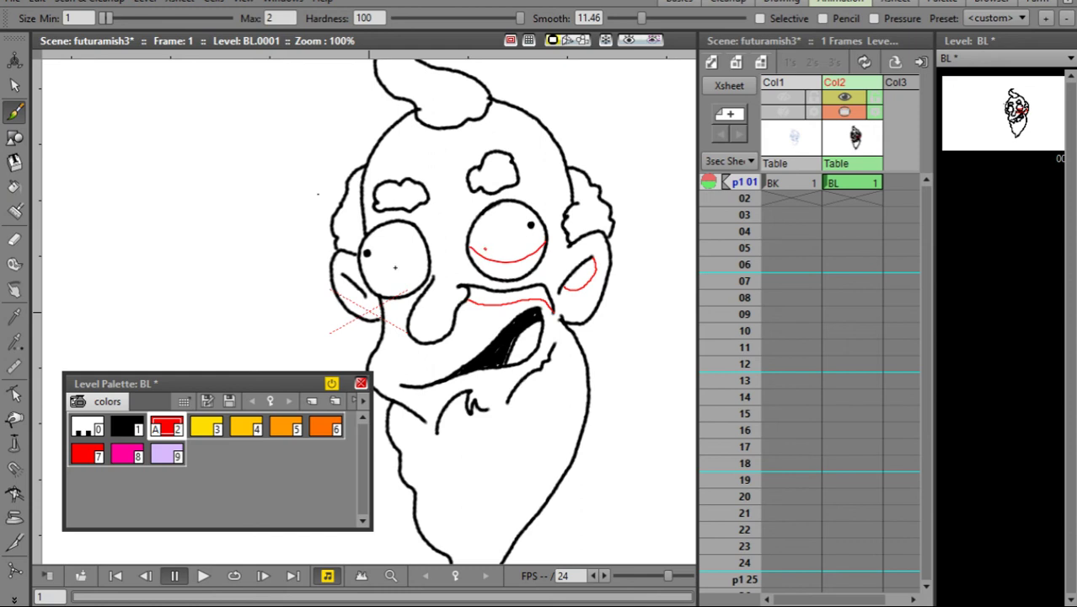
# Step: Draw red shadow lines across the lower left-hand eye, around the underside of the nose and below the mouth
pyautogui.moveTo(362, 272)
pyautogui.mouseDown()
pyautogui.moveTo(393, 283)
pyautogui.moveTo(428, 269)
pyautogui.mouseUp()
pyautogui.moveTo(439, 357)
pyautogui.mouseDown()
pyautogui.moveTo(464, 348)
pyautogui.moveTo(474, 313)
pyautogui.mouseUp()
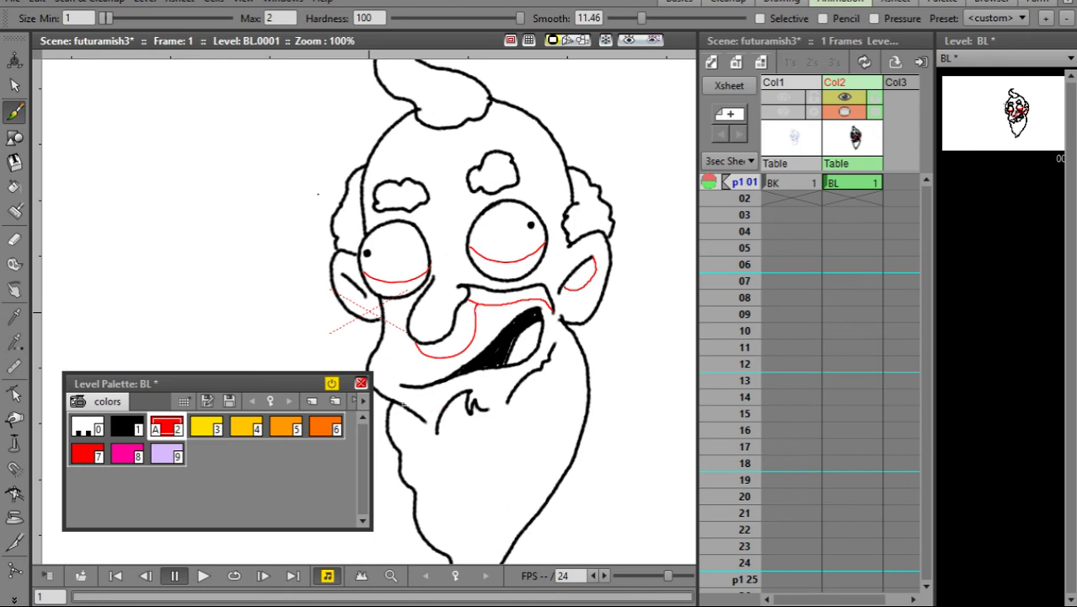
pyautogui.moveTo(443, 393); pyautogui.dragTo(516, 376)
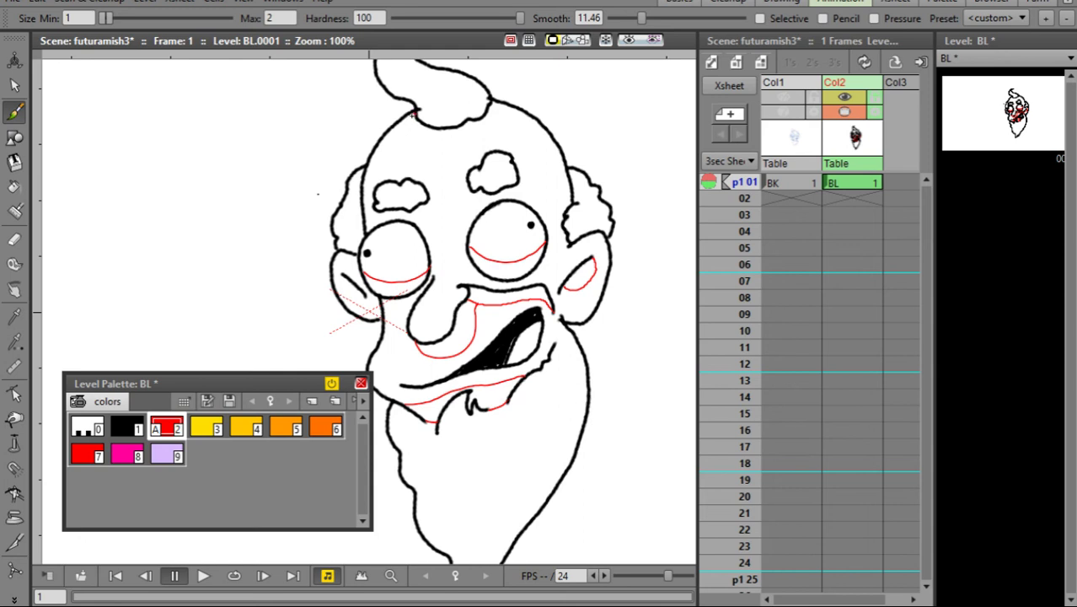
# Step: Draw red shadow lines beneath the top hair tuft and across both side tufts of hair, and save the scene
pyautogui.moveTo(418, 147)
pyautogui.mouseDown()
pyautogui.moveTo(445, 155)
pyautogui.moveTo(505, 127)
pyautogui.moveTo(504, 105)
pyautogui.mouseUp()
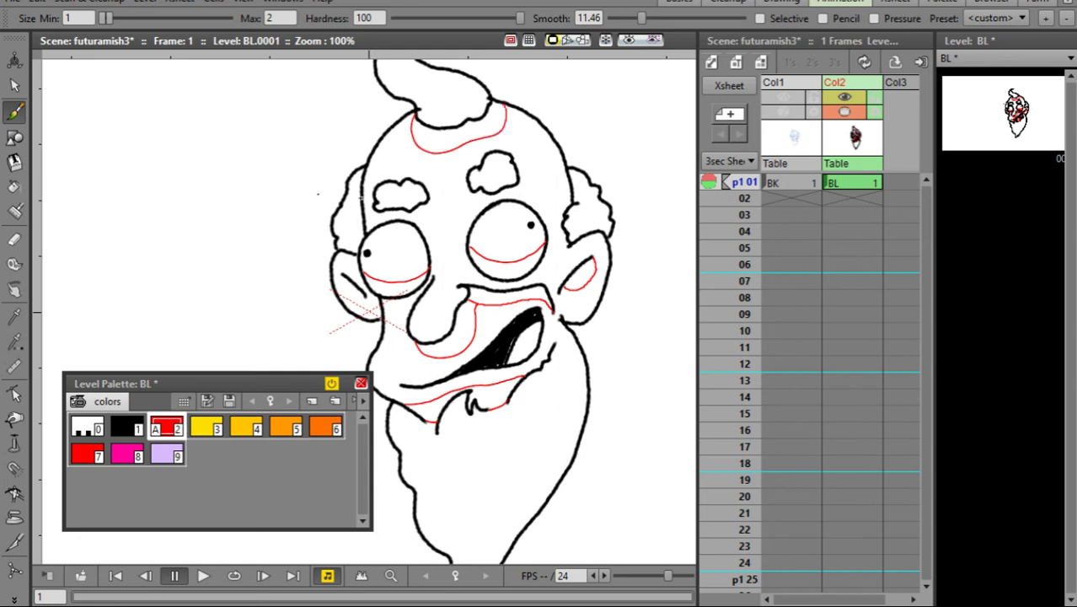
pyautogui.moveTo(360, 196); pyautogui.dragTo(344, 221)
pyautogui.moveTo(574, 204); pyautogui.dragTo(579, 218)
pyautogui.moveTo(600, 315)
pyautogui.mouseDown()
pyautogui.moveTo(625, 230)
pyautogui.moveTo(589, 310)
pyautogui.moveTo(563, 326)
pyautogui.mouseUp()
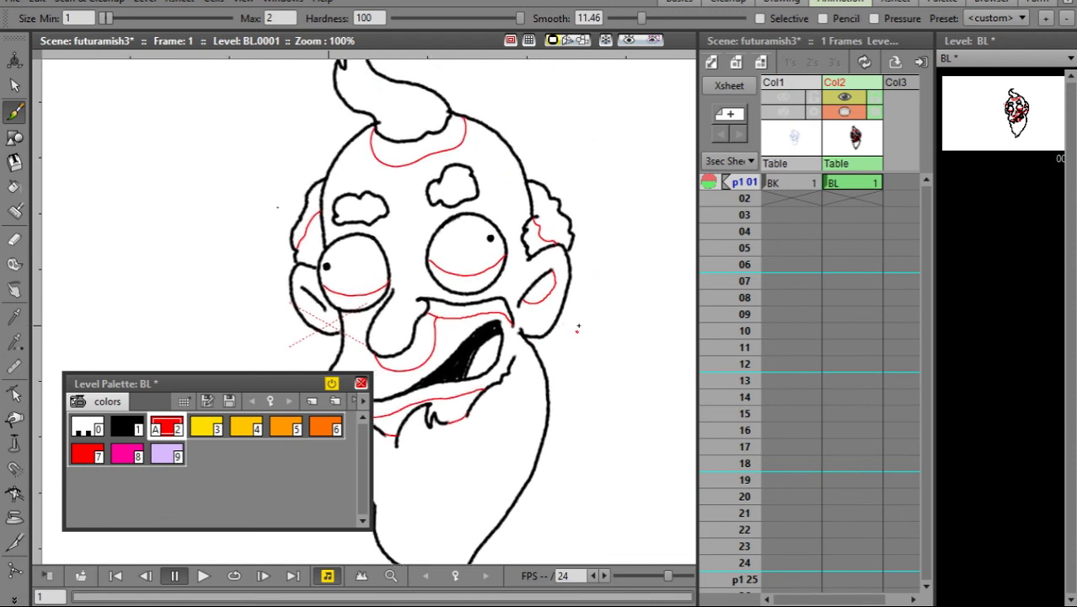
pyautogui.hotkey('ctrl', 's')
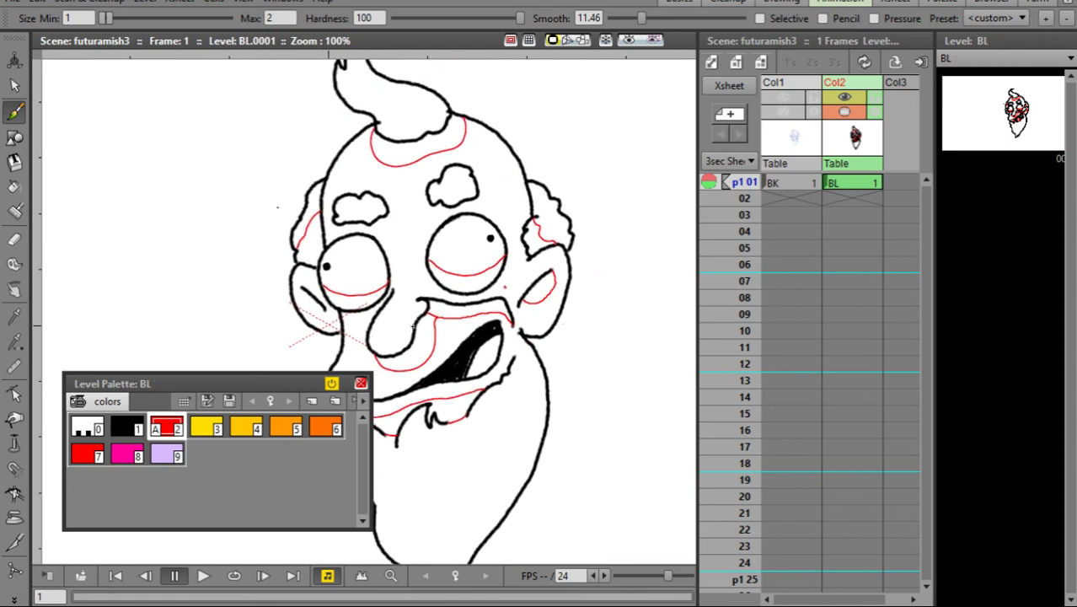
# Step: Fill the face and beard with yellow style 3 using the Normal fill type in Areas mode
pyautogui.click(209, 426)
pyautogui.press('f')
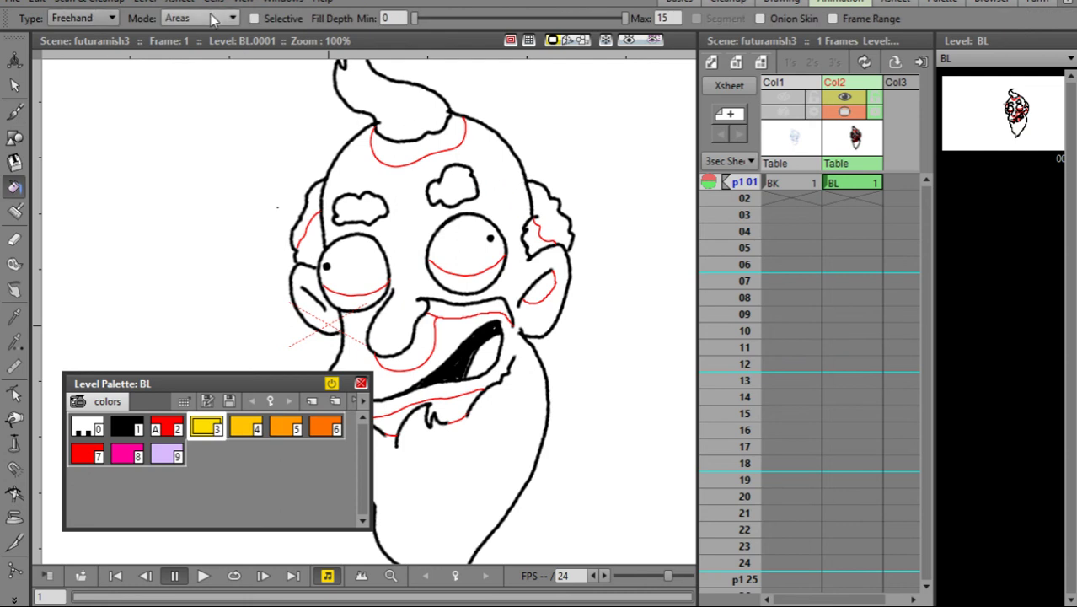
pyautogui.click(110, 18)
pyautogui.click(106, 35)
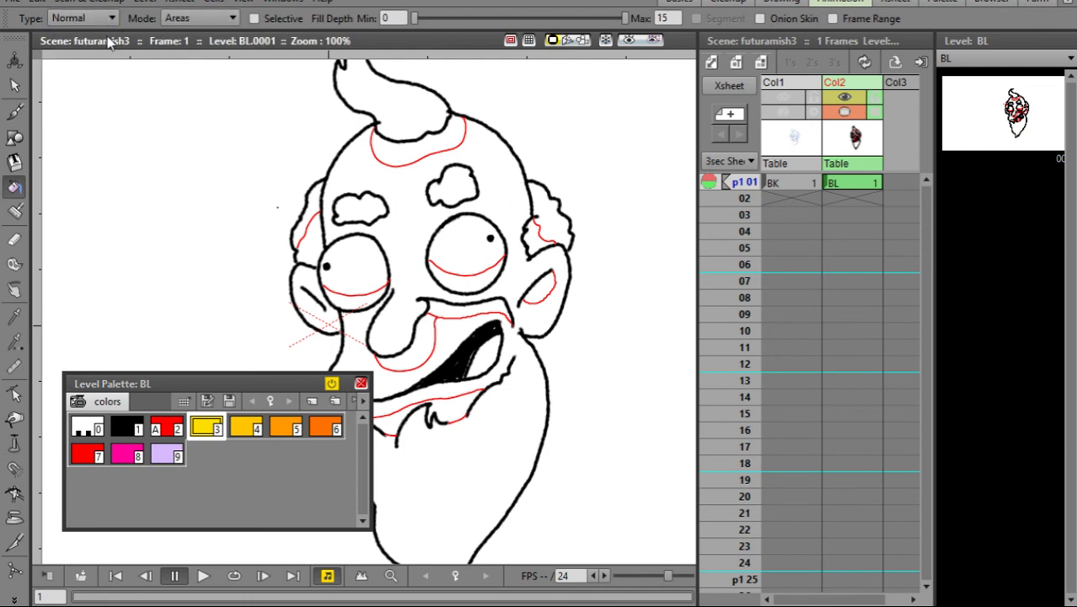
pyautogui.click(94, 17)
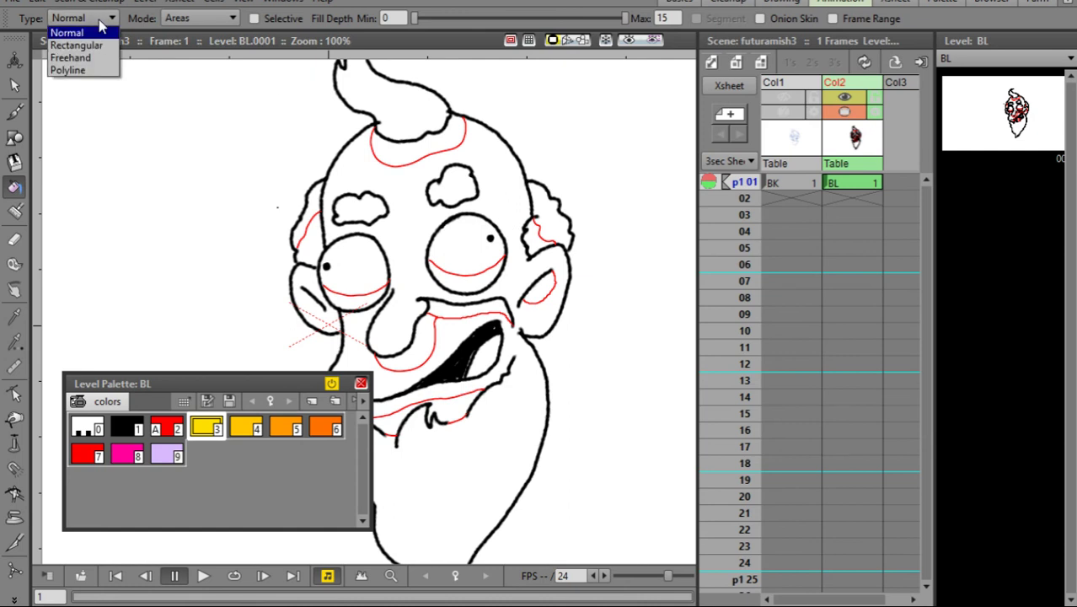
pyautogui.click(94, 57)
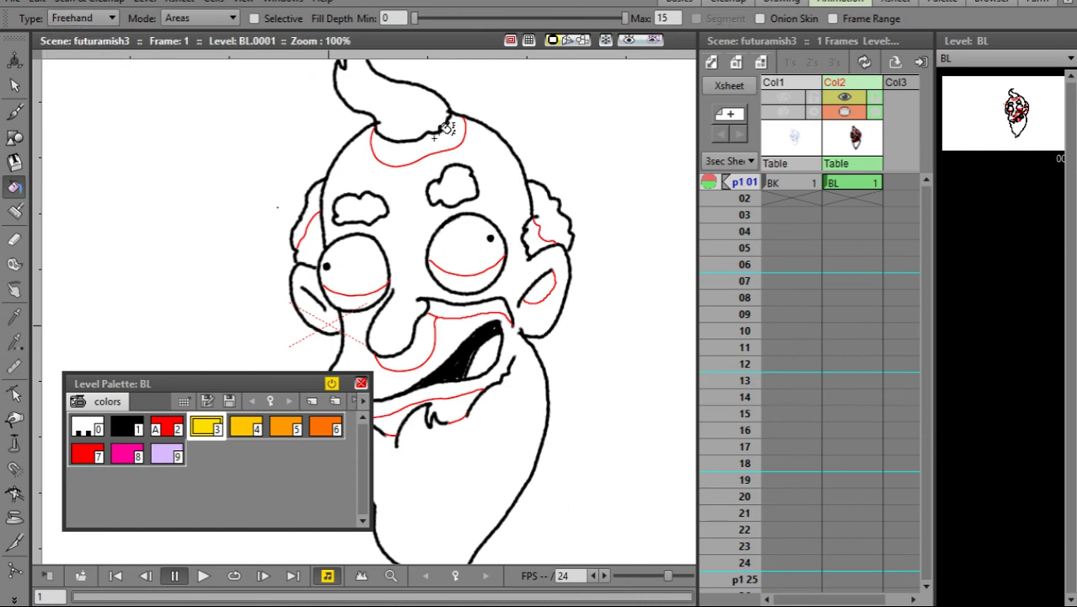
pyautogui.click(107, 17)
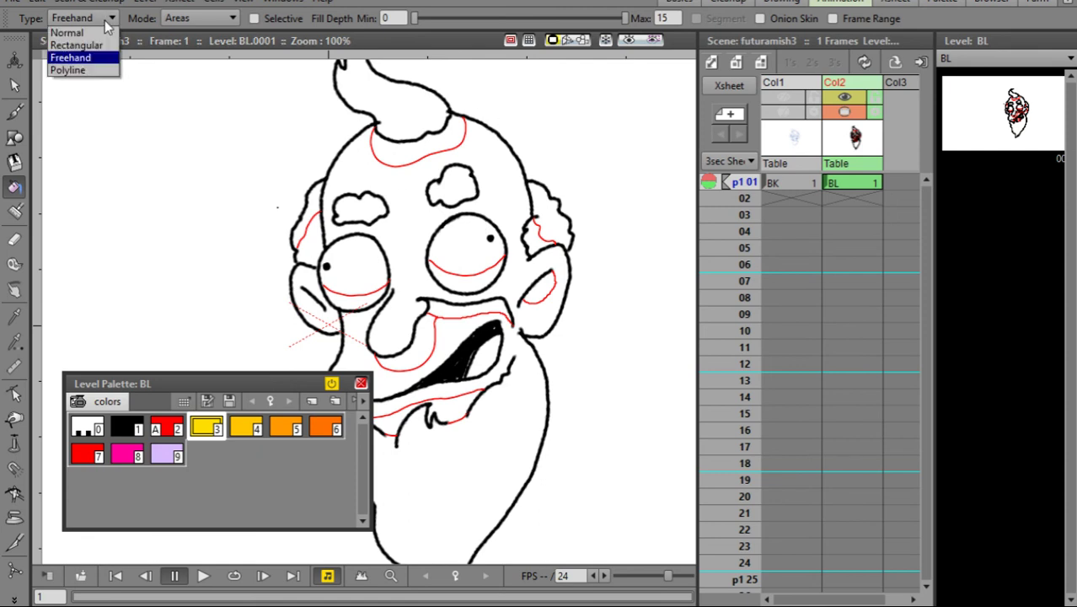
pyautogui.click(105, 33)
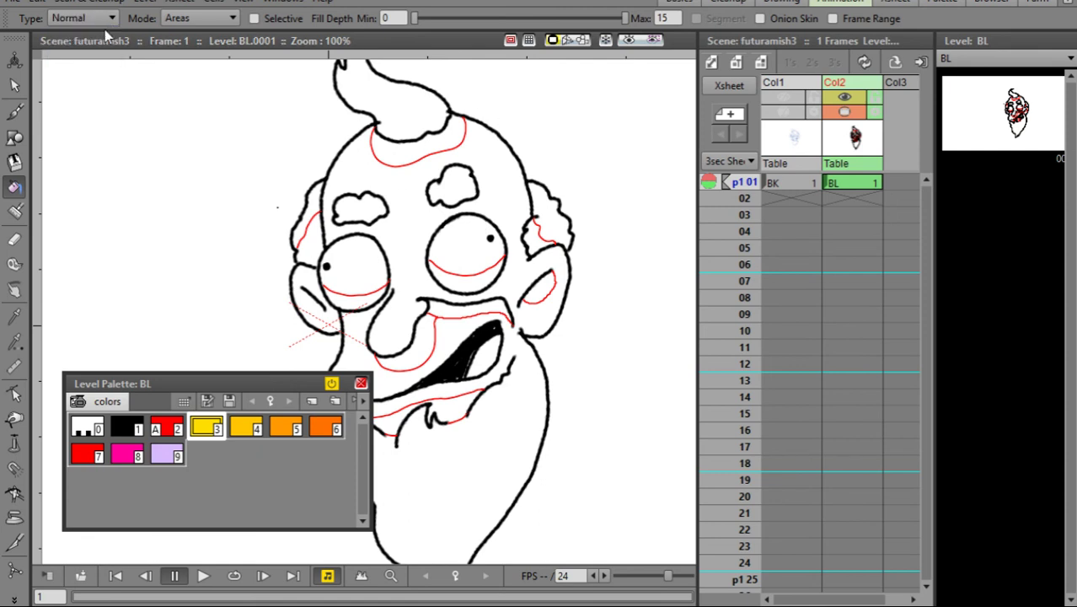
pyautogui.click(512, 198)
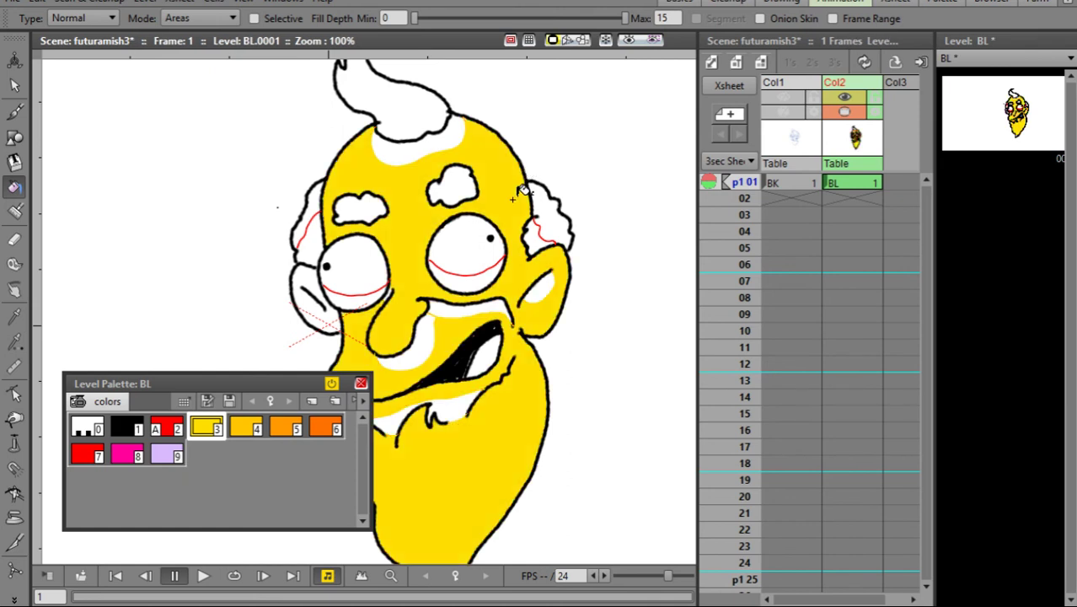
# Step: Fill the shadow areas around the nose and cheek, inside the right-hand ear, below the mouth and under the hair tuft with style 4
pyautogui.click(245, 428)
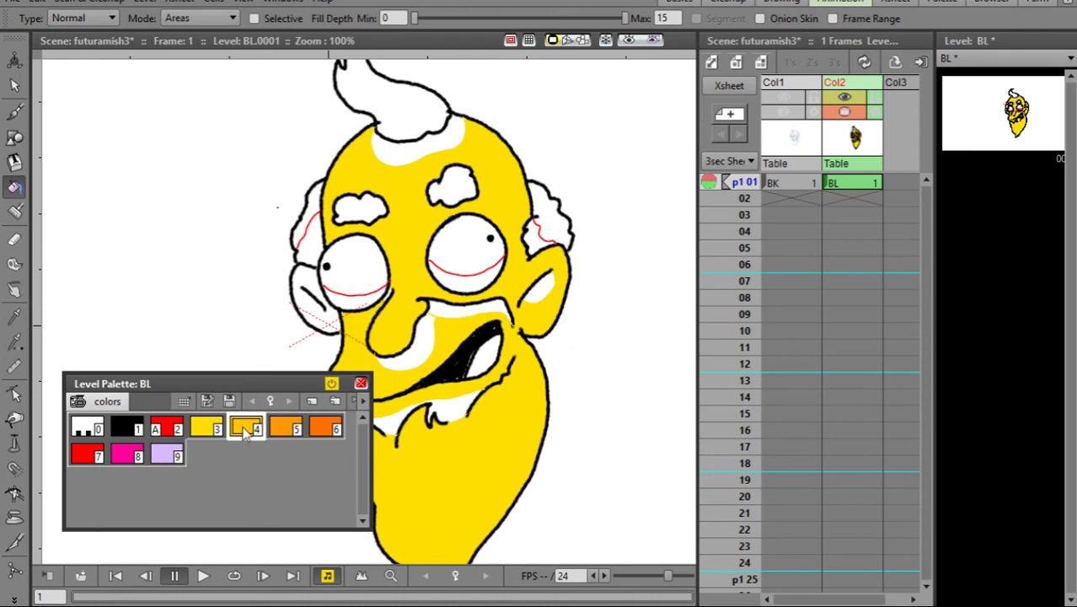
pyautogui.click(429, 339)
pyautogui.click(476, 299)
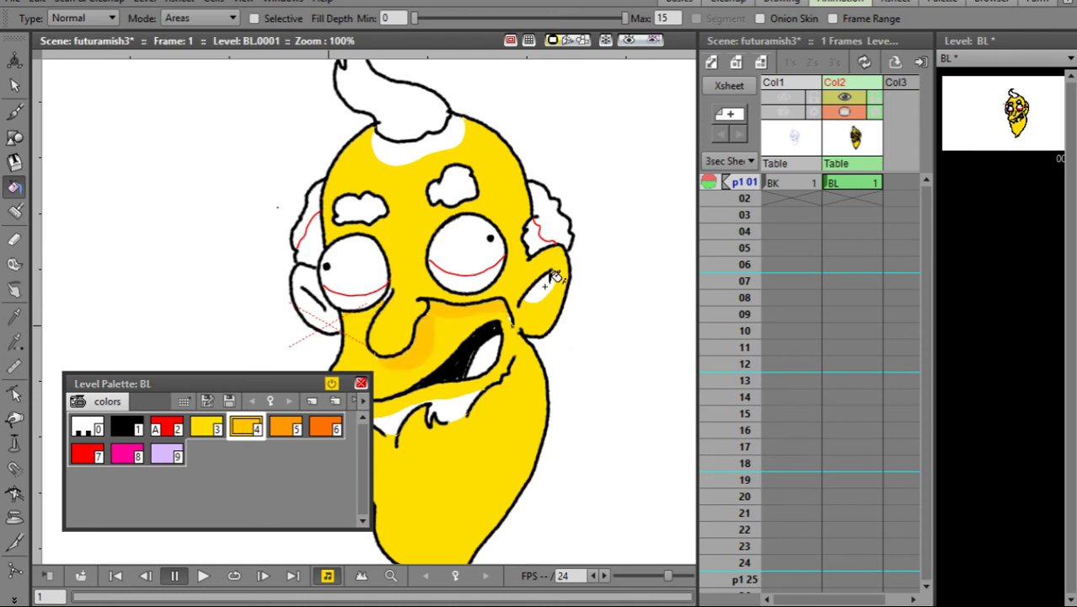
pyautogui.click(543, 285)
pyautogui.click(455, 405)
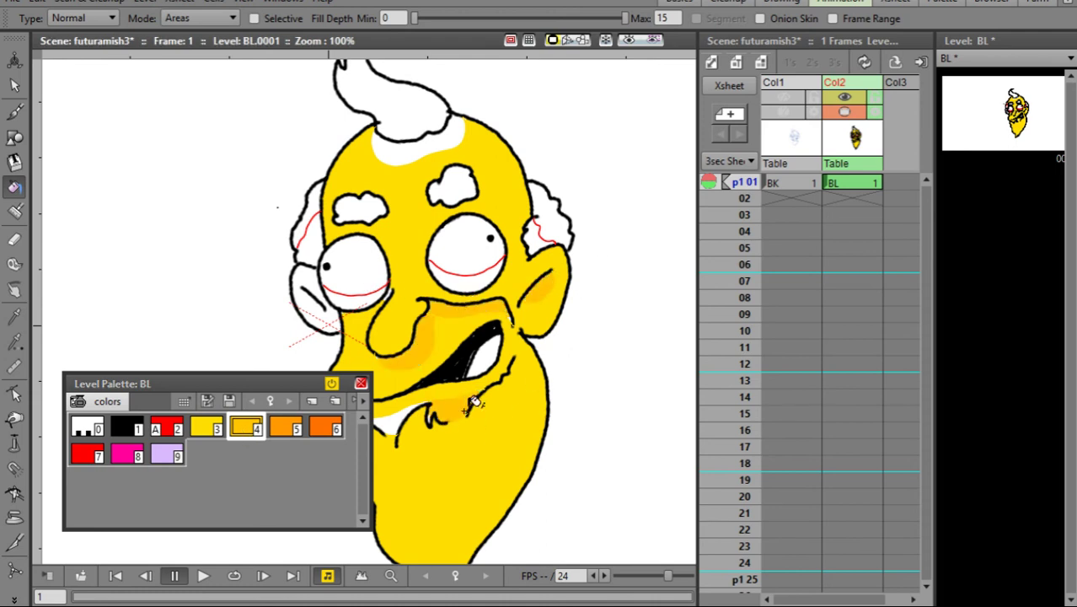
pyautogui.click(416, 412)
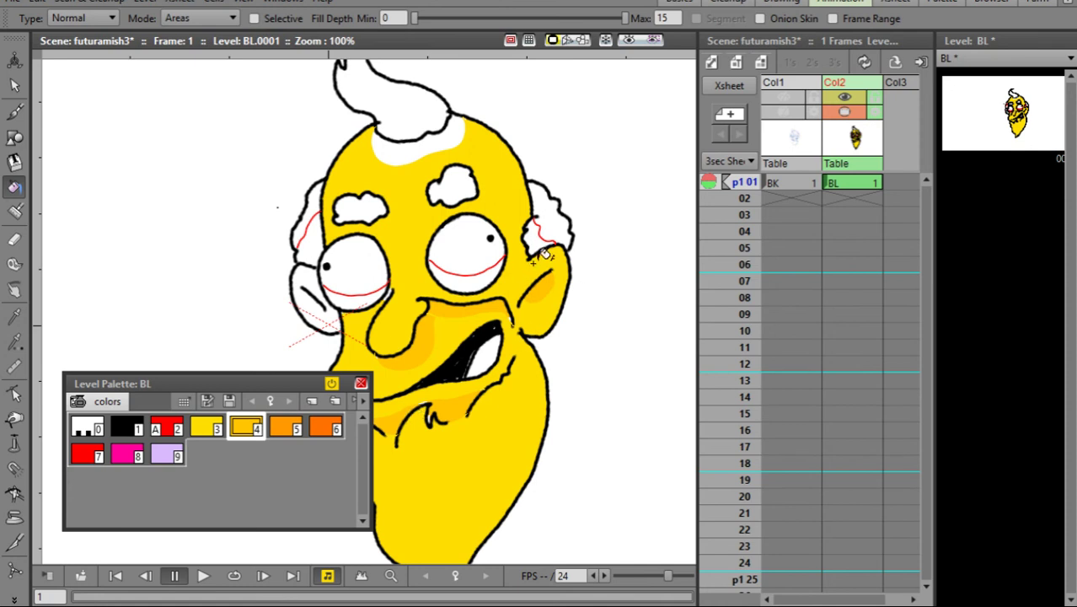
pyautogui.click(425, 142)
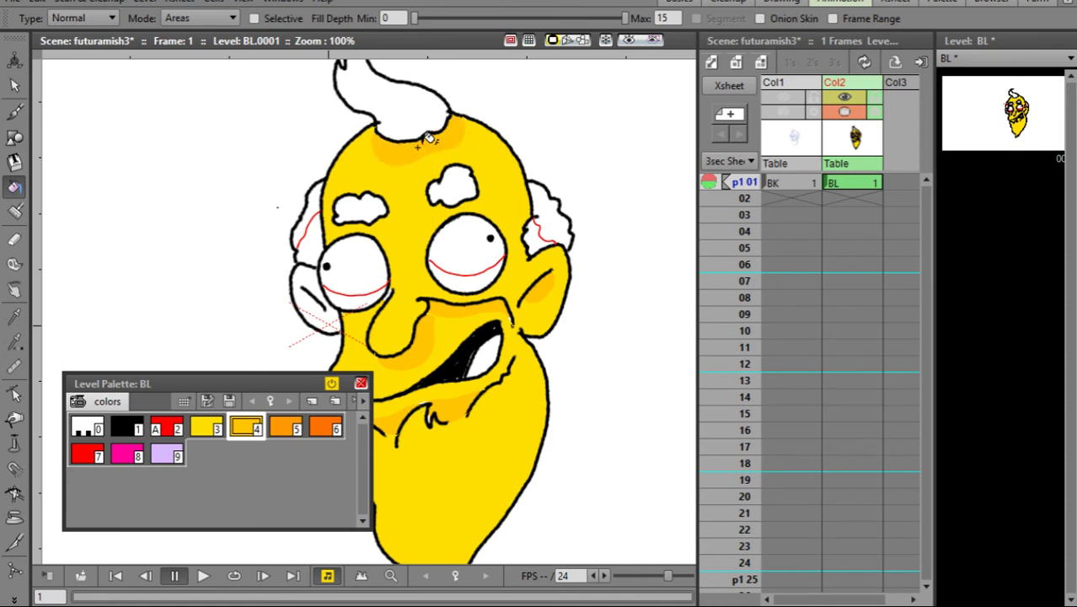
# Step: Change palette style 3 to a pale beige skin tone with H 32, S 19, V 93
pyautogui.doubleClick(207, 428)
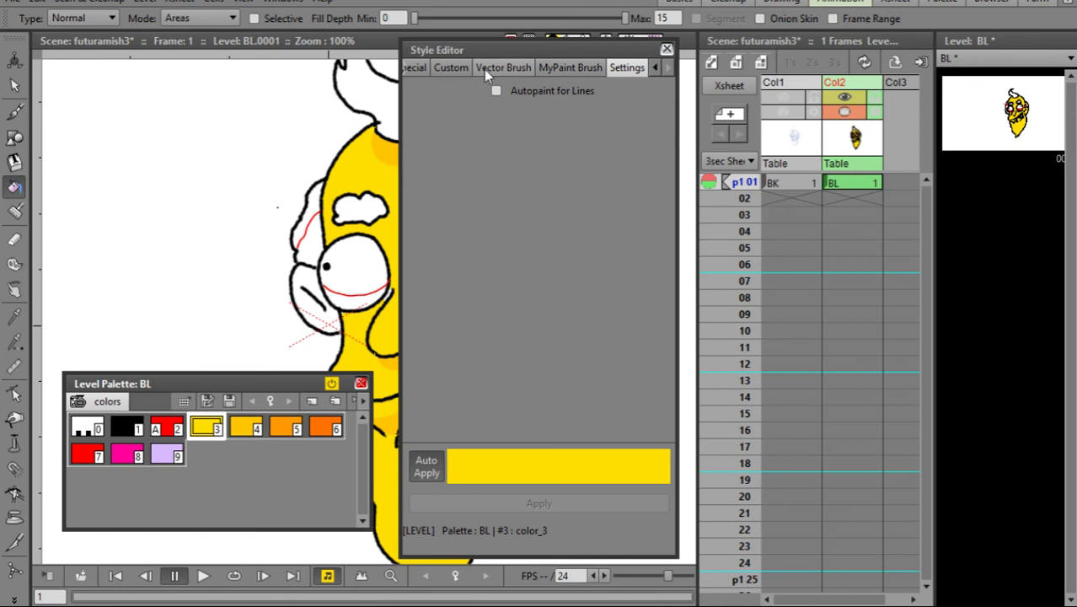
pyautogui.click(654, 66)
pyautogui.click(654, 67)
pyautogui.click(653, 66)
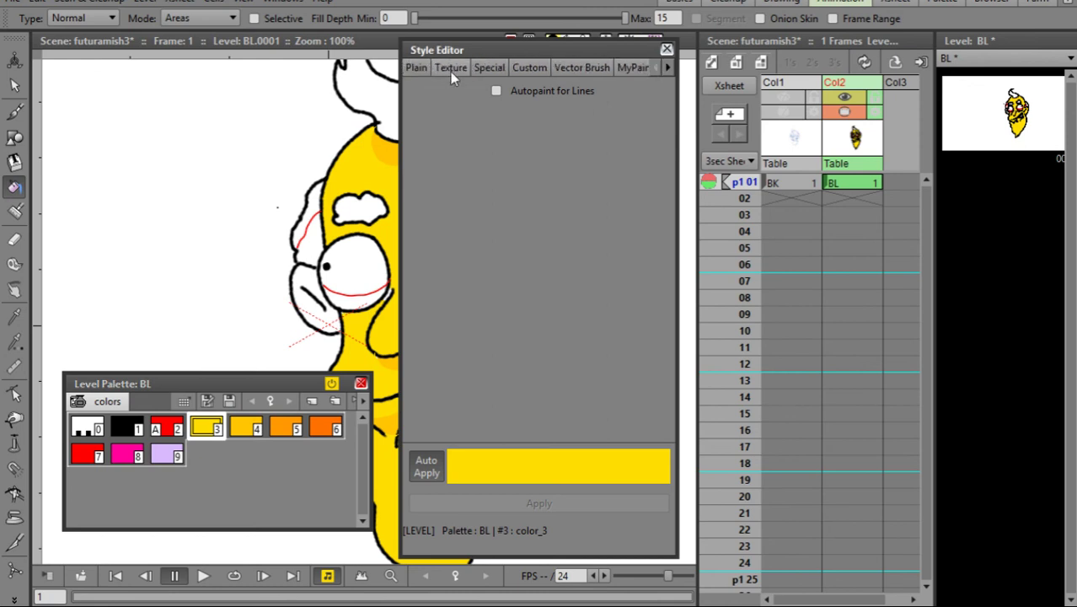
pyautogui.click(416, 67)
pyautogui.click(635, 113)
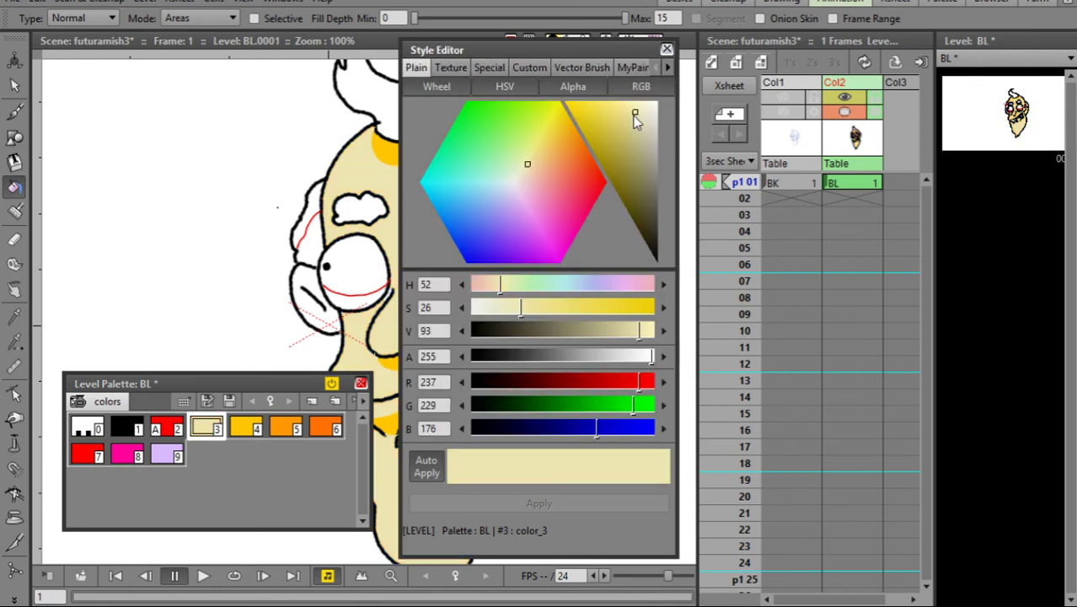
pyautogui.moveTo(526, 166); pyautogui.dragTo(526, 173)
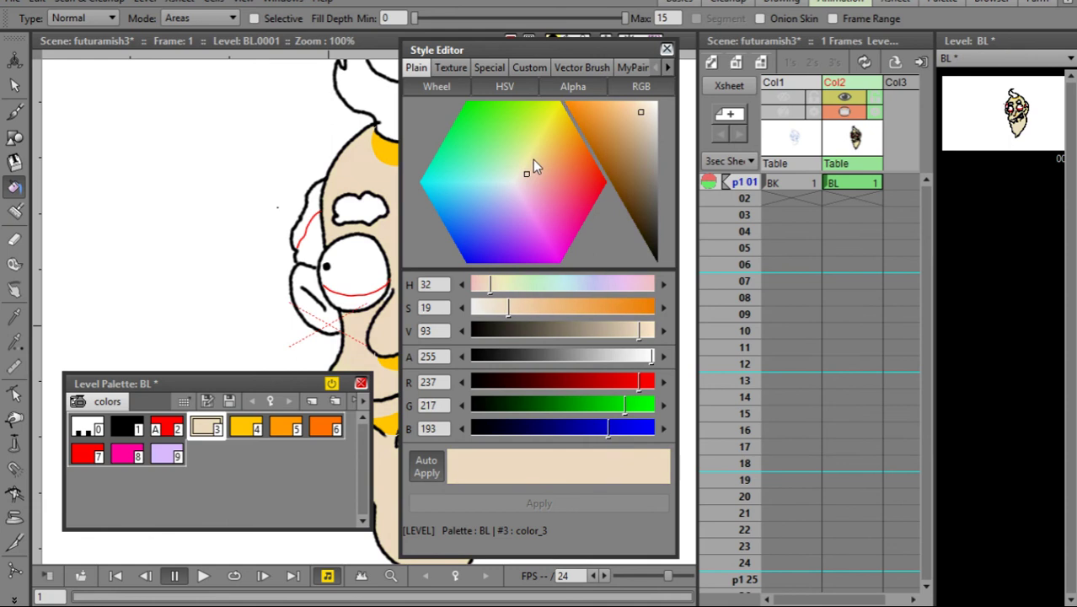
pyautogui.click(667, 49)
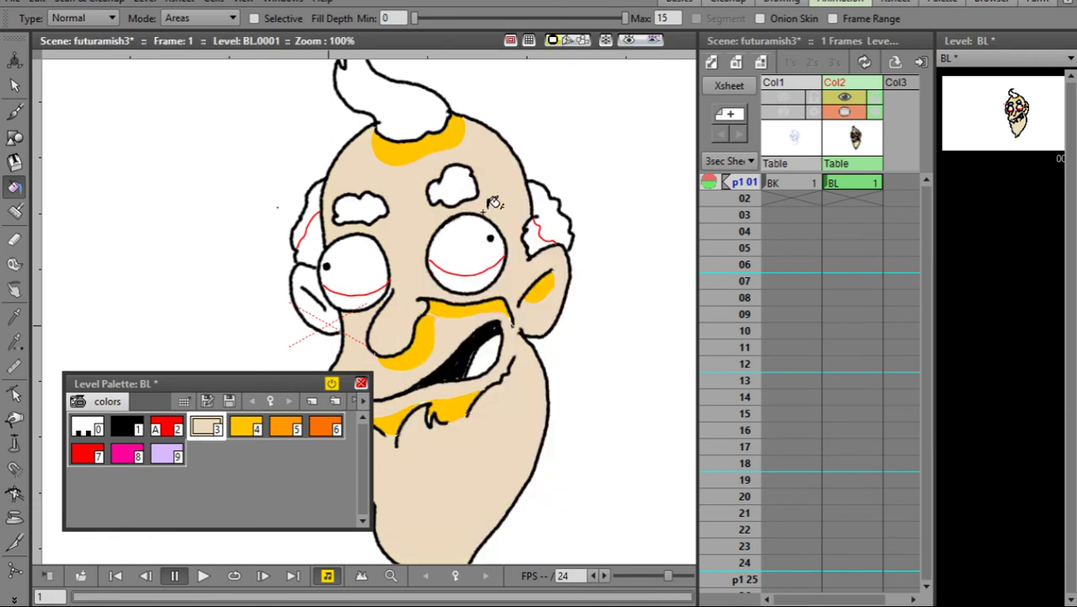
# Step: Sample the skin colour into palette style 4 and darken it to H 32, S 21, V 83
pyautogui.click(246, 428)
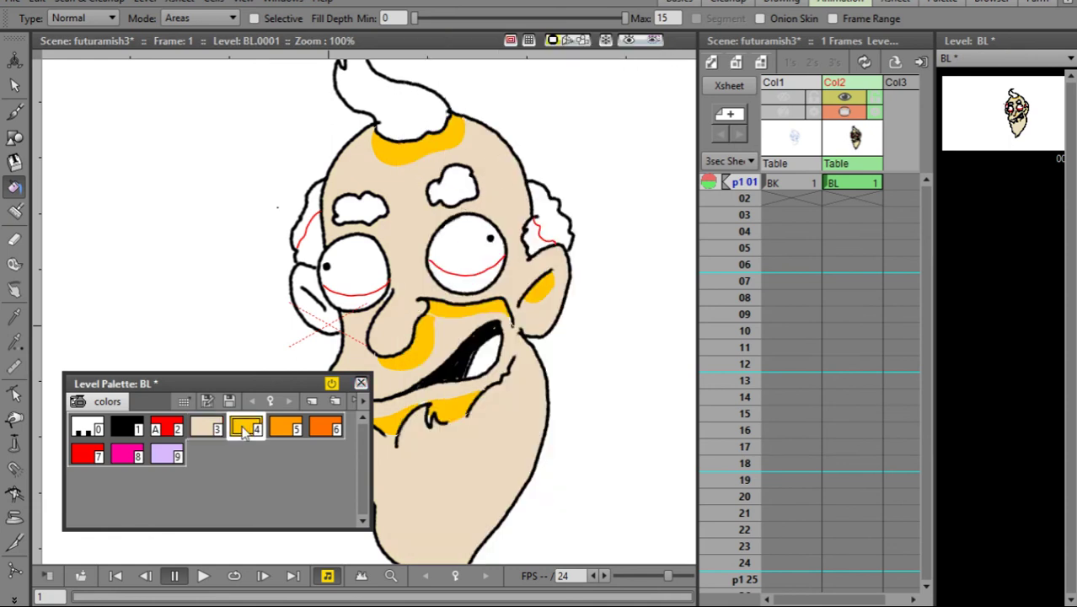
pyautogui.press('r')
pyautogui.click(497, 161)
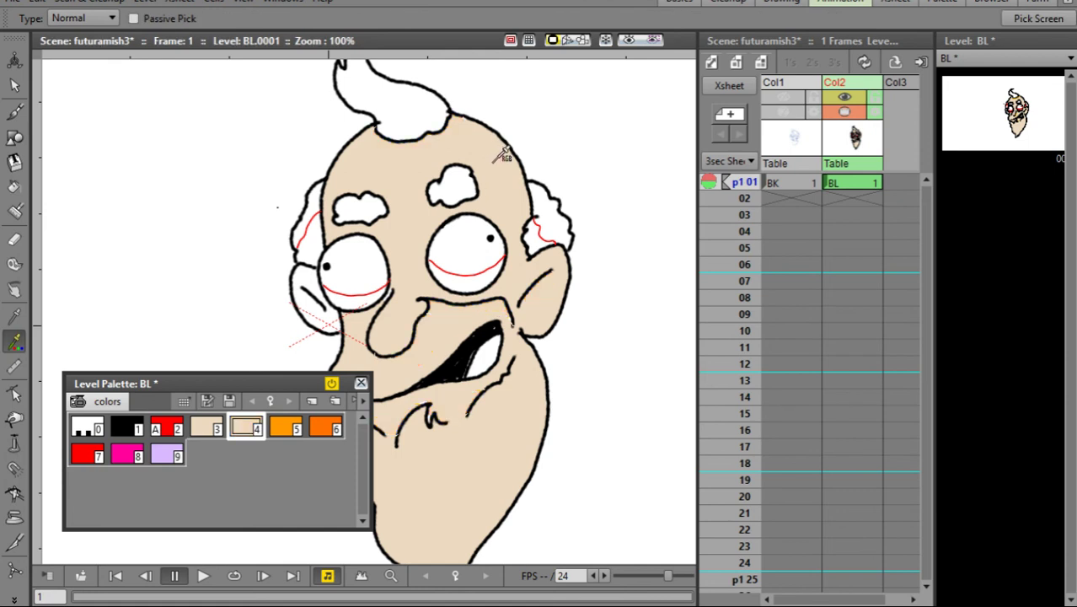
pyautogui.doubleClick(244, 428)
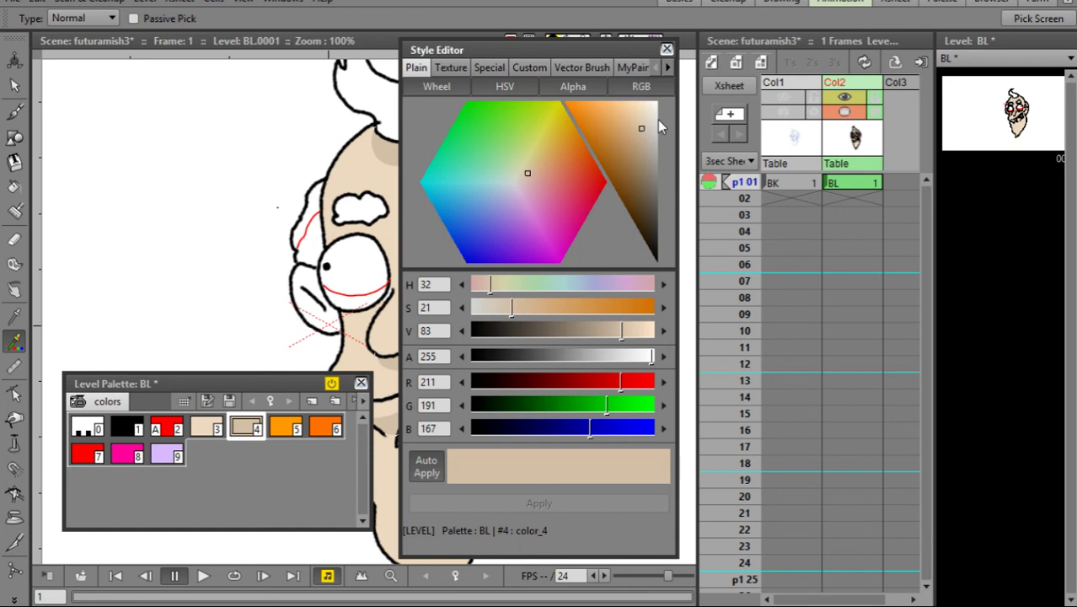
pyautogui.click(667, 50)
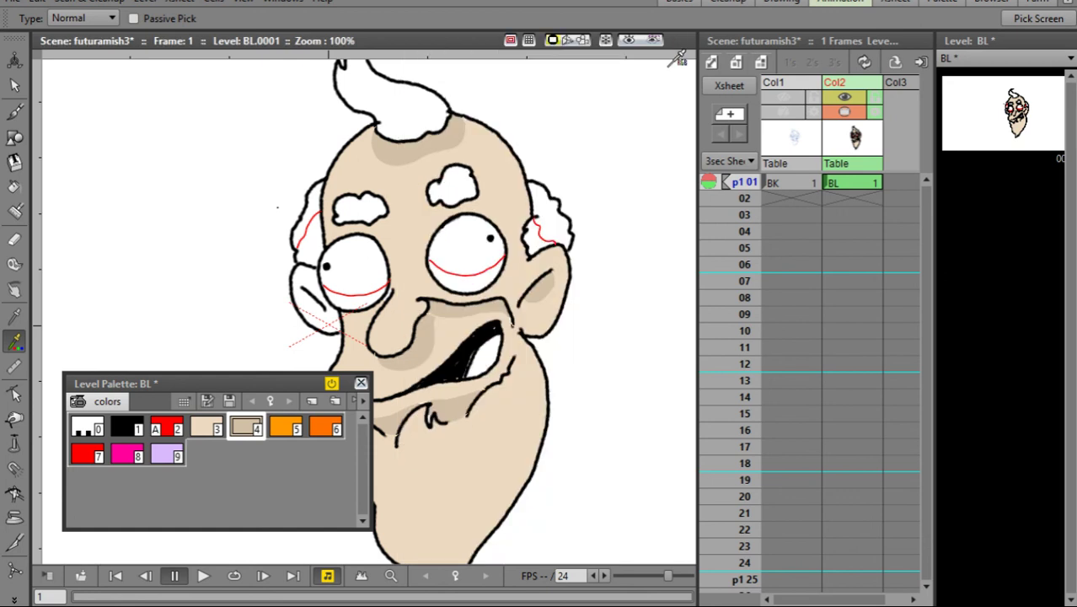
# Step: Fill the upper parts of both eyes with style 5 and their lower shadow areas with style 6
pyautogui.click(285, 427)
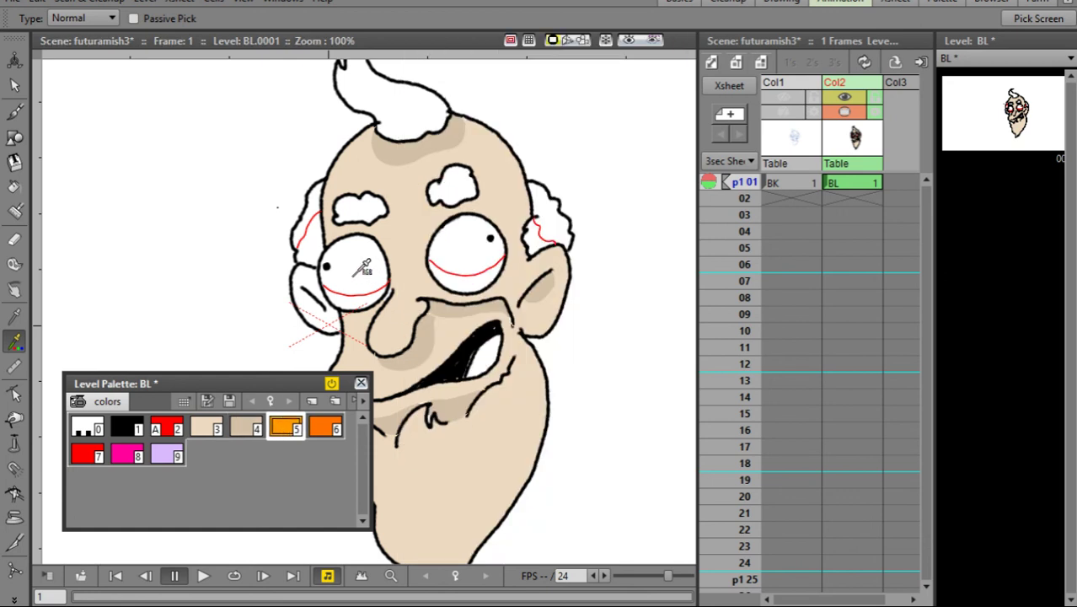
pyautogui.press('f')
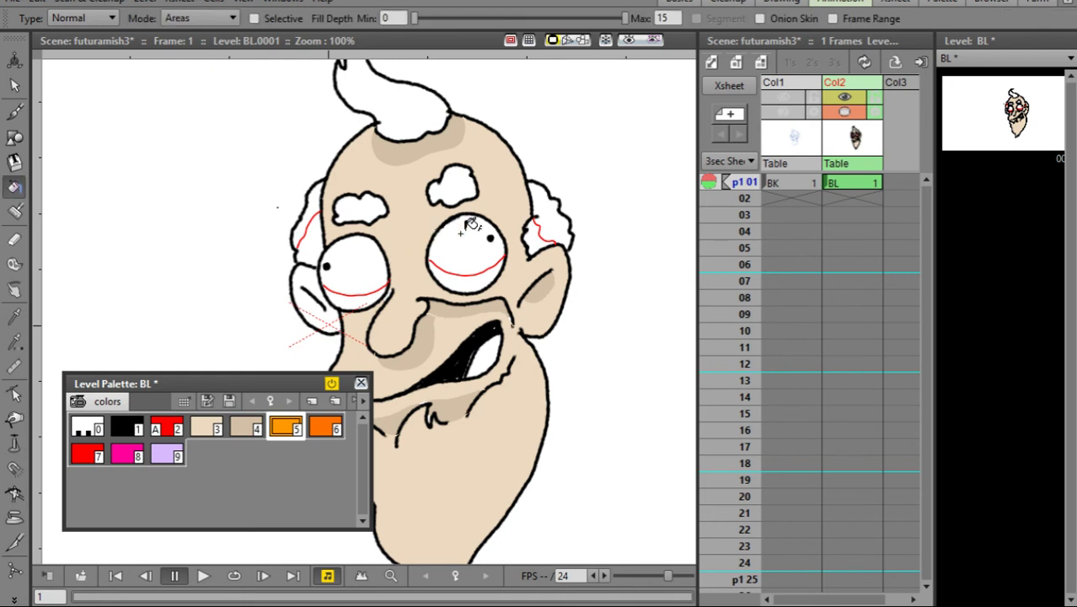
pyautogui.click(465, 246)
pyautogui.click(375, 263)
pyautogui.click(325, 427)
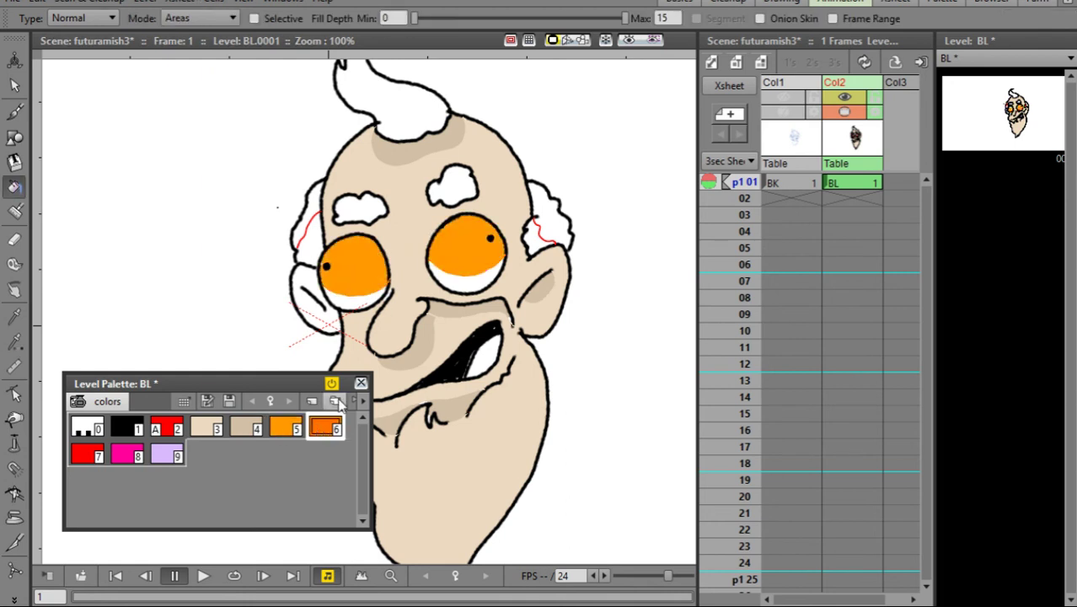
pyautogui.click(360, 291)
pyautogui.click(479, 272)
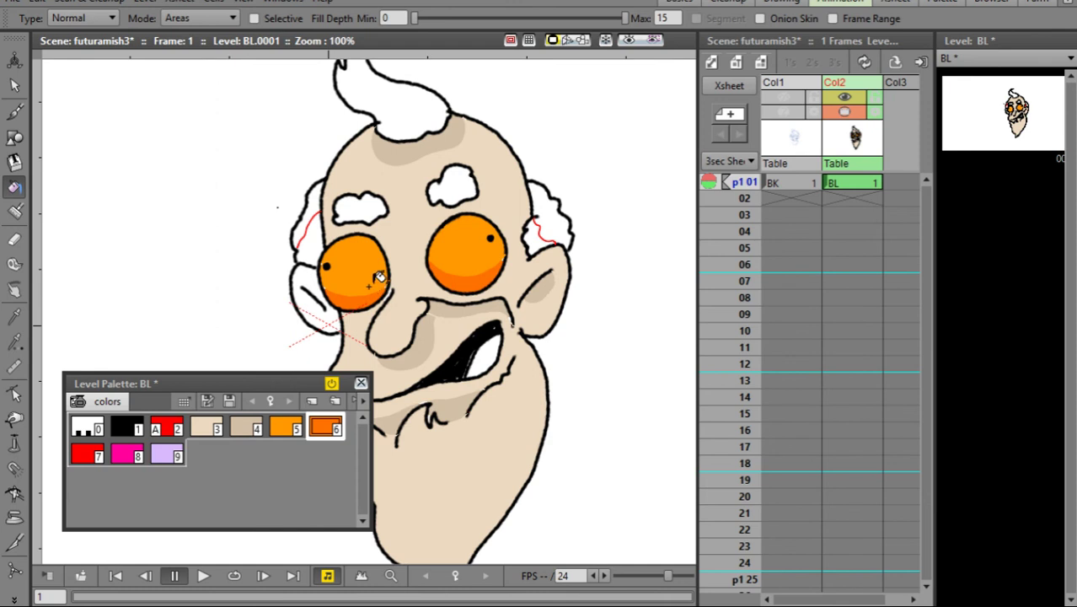
# Step: Undo the four orange fills in the eyes
pyautogui.scroll(1, 383, 283)
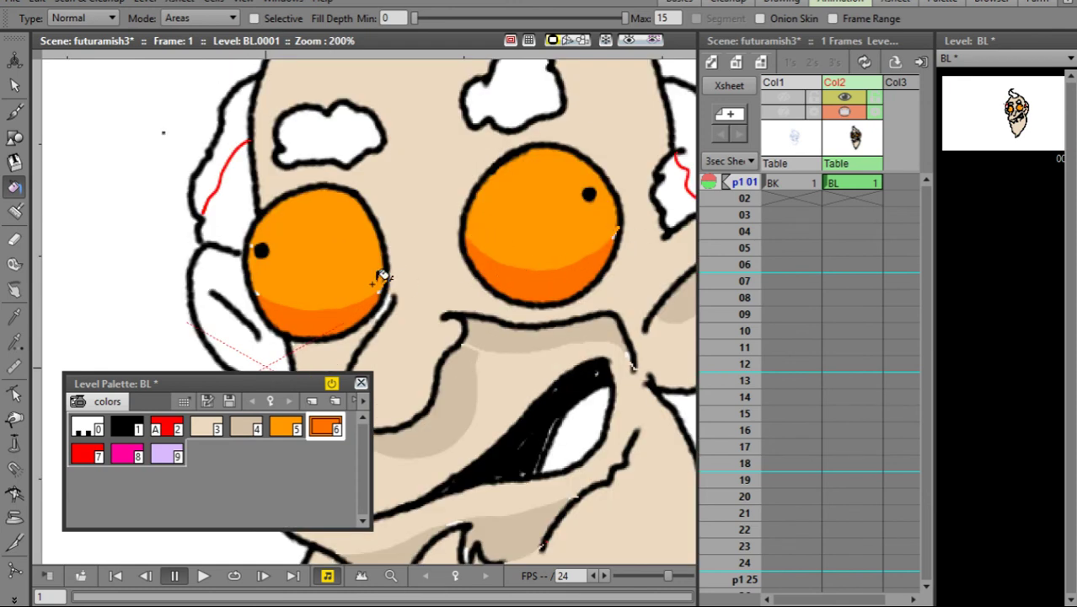
pyautogui.hotkey('ctrl', 'z')
pyautogui.hotkey('ctrl', 'z')
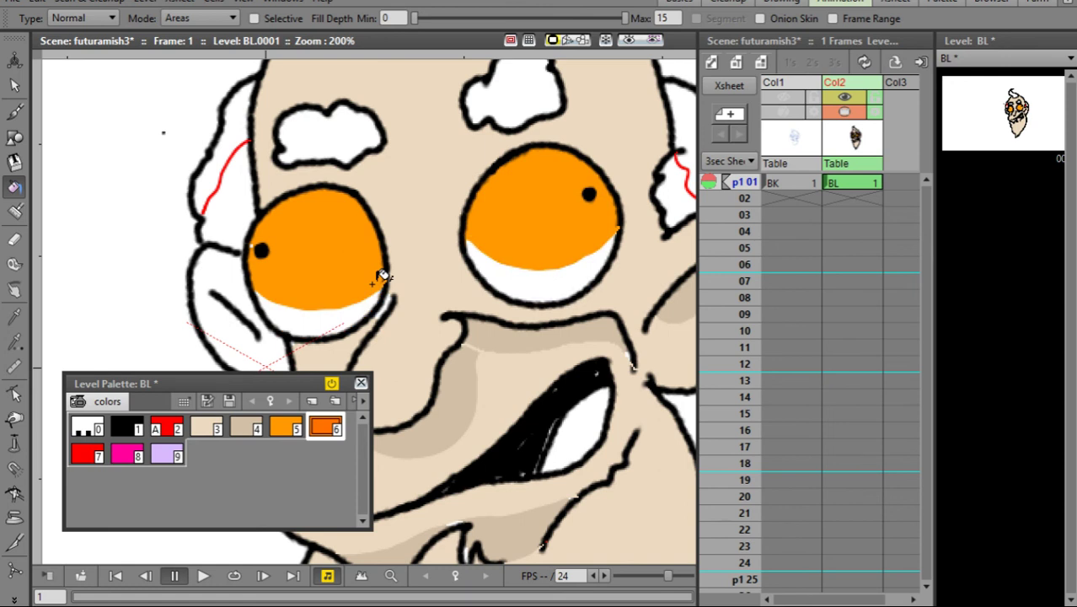
pyautogui.hotkey('ctrl', 'z')
pyautogui.hotkey('ctrl', 'z')
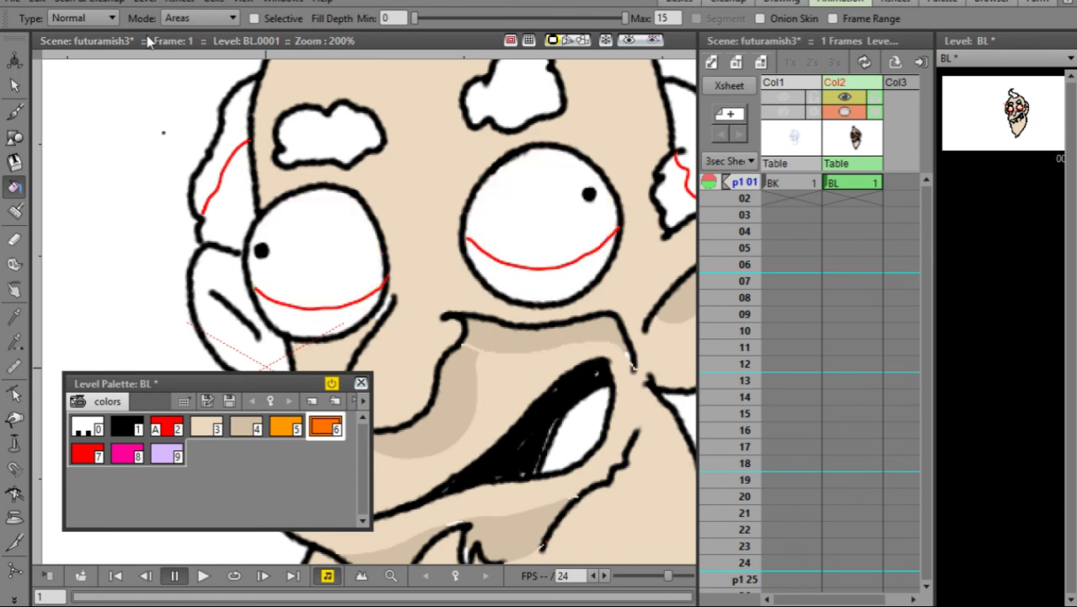
# Step: Fill the upper parts of both eyes with style 5, trying the Rectangular fill type and then using Freehand
pyautogui.click(100, 18)
pyautogui.click(78, 45)
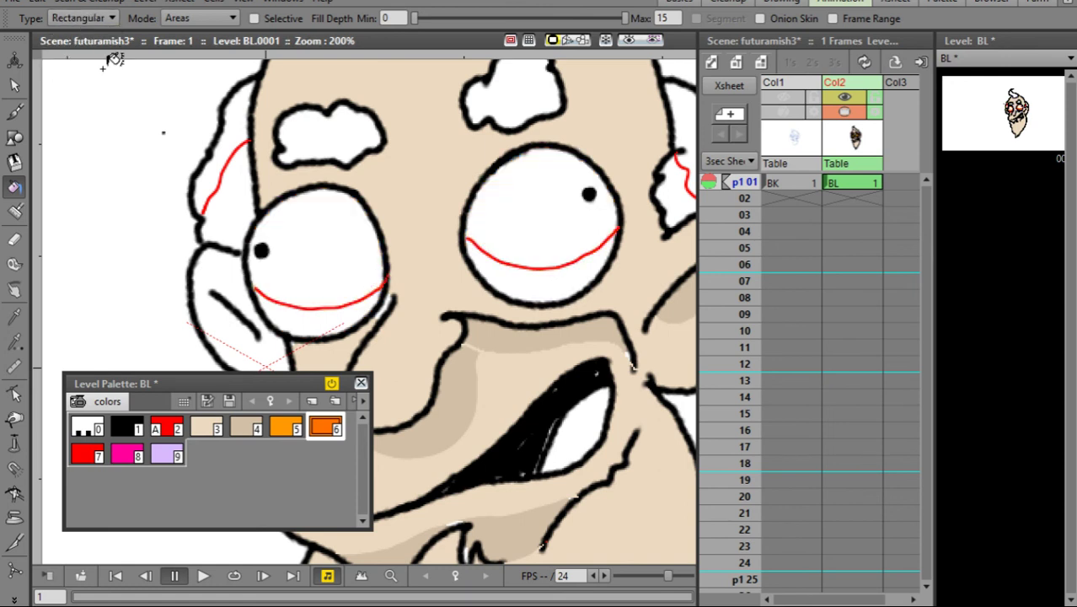
pyautogui.click(285, 427)
pyautogui.moveTo(391, 193); pyautogui.dragTo(353, 149)
pyautogui.click(84, 18)
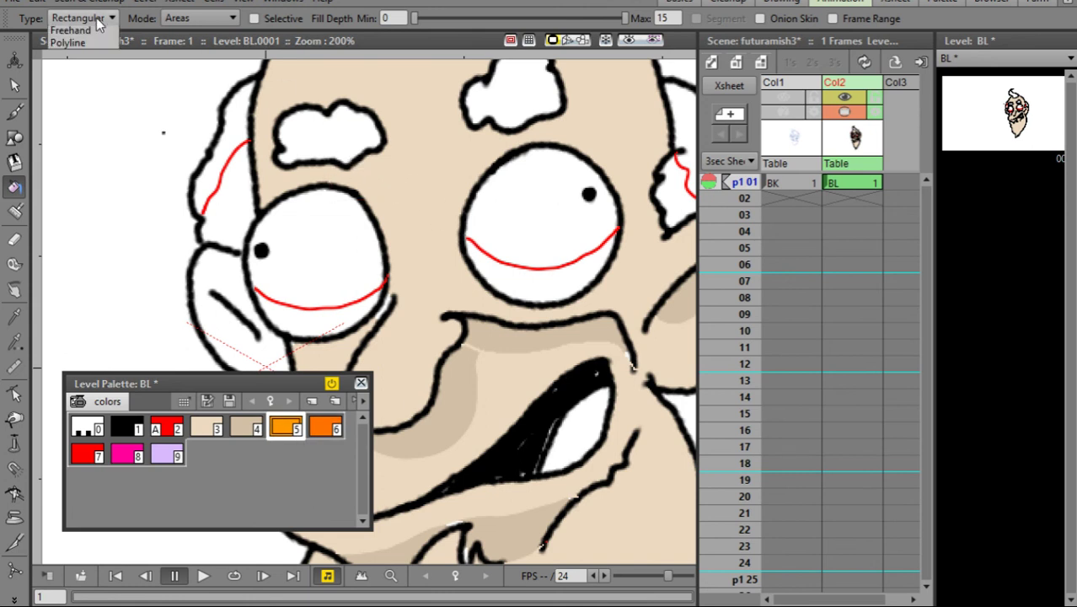
pyautogui.click(96, 55)
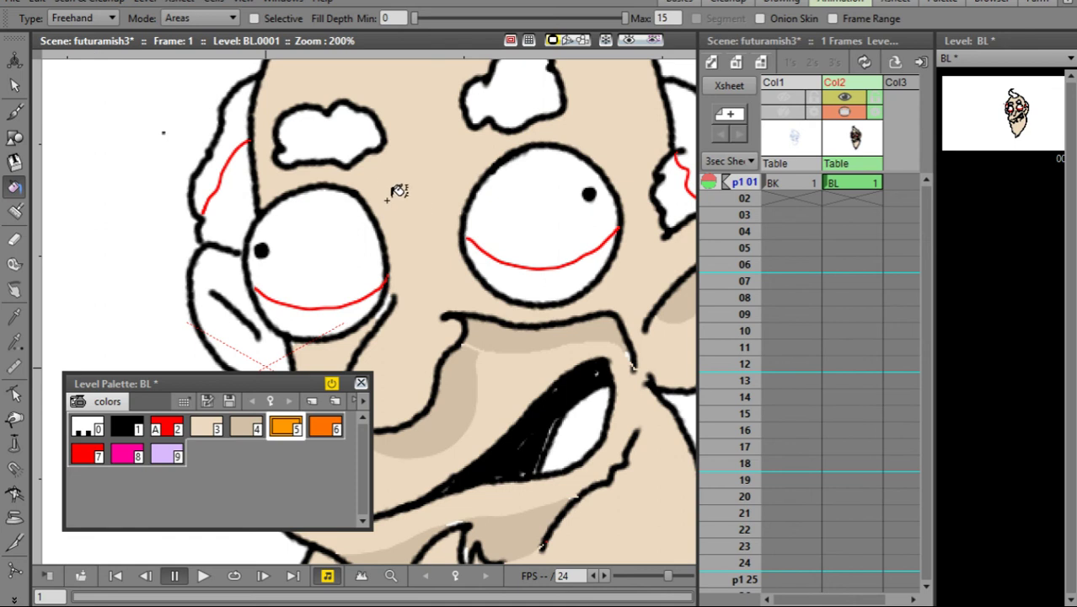
pyautogui.moveTo(389, 203)
pyautogui.mouseDown()
pyautogui.moveTo(359, 177)
pyautogui.moveTo(327, 171)
pyautogui.moveTo(264, 195)
pyautogui.moveTo(240, 225)
pyautogui.moveTo(240, 246)
pyautogui.moveTo(261, 300)
pyautogui.moveTo(350, 318)
pyautogui.moveTo(397, 284)
pyautogui.moveTo(404, 217)
pyautogui.moveTo(391, 169)
pyautogui.mouseUp()
pyautogui.moveTo(513, 133)
pyautogui.mouseDown()
pyautogui.moveTo(461, 232)
pyautogui.moveTo(513, 266)
pyautogui.moveTo(590, 266)
pyautogui.moveTo(647, 187)
pyautogui.moveTo(569, 116)
pyautogui.moveTo(524, 116)
pyautogui.mouseUp()
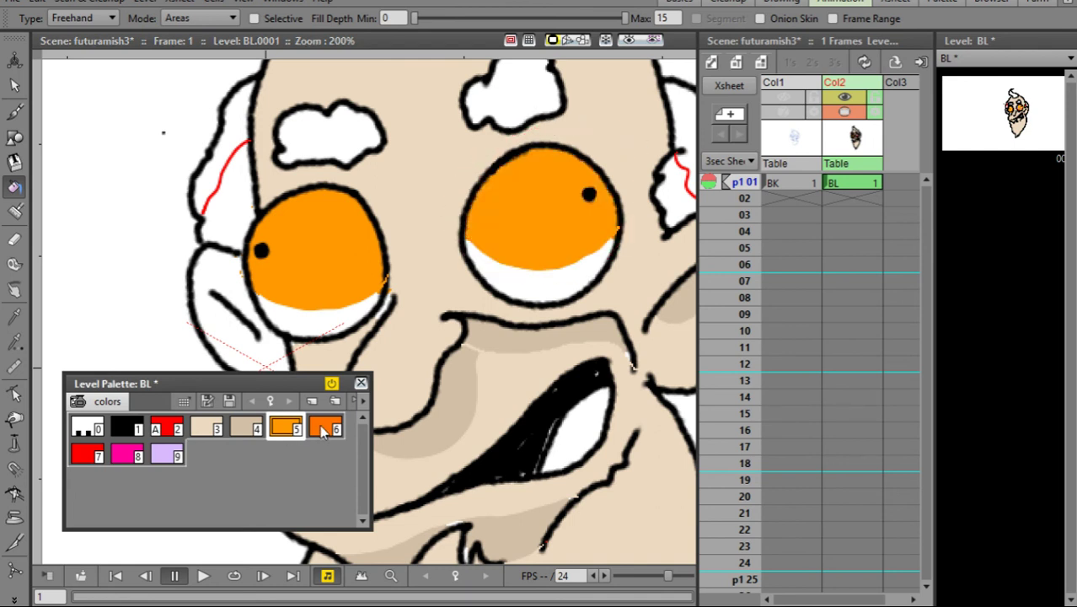
# Step: Fill the lower shadow areas of both eyes with style 6 and try filling the gaps at the left eye's edge with style 3
pyautogui.click(326, 428)
pyautogui.moveTo(352, 288)
pyautogui.mouseDown()
pyautogui.moveTo(255, 279)
pyautogui.moveTo(249, 305)
pyautogui.moveTo(275, 337)
pyautogui.moveTo(322, 347)
pyautogui.moveTo(357, 334)
pyautogui.moveTo(394, 274)
pyautogui.mouseUp()
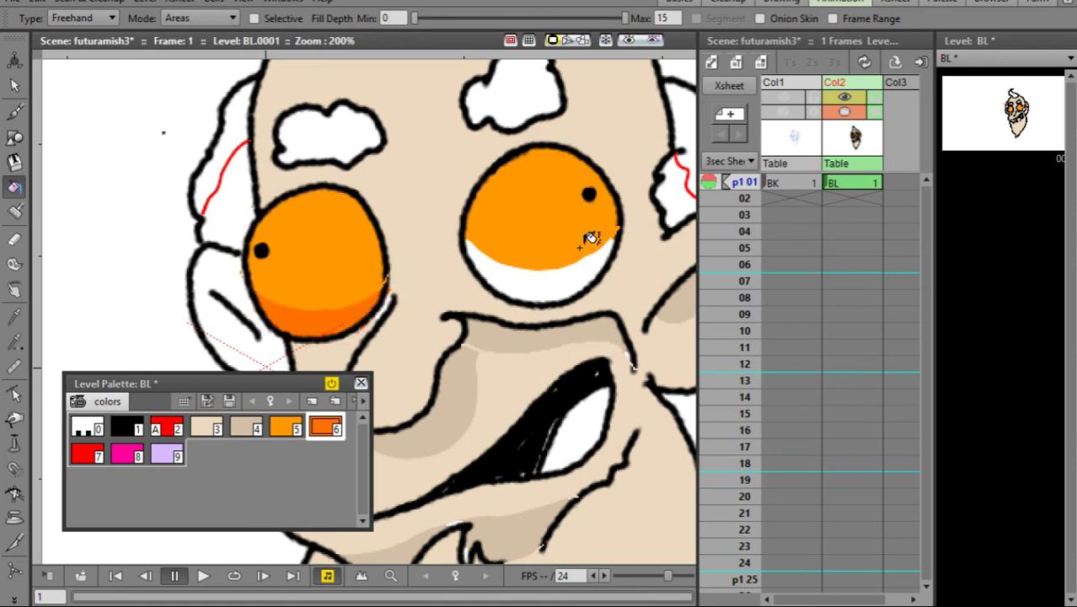
pyautogui.moveTo(637, 228)
pyautogui.mouseDown()
pyautogui.moveTo(571, 250)
pyautogui.moveTo(515, 247)
pyautogui.moveTo(473, 227)
pyautogui.moveTo(452, 257)
pyautogui.moveTo(480, 305)
pyautogui.moveTo(538, 321)
pyautogui.moveTo(585, 313)
pyautogui.moveTo(622, 267)
pyautogui.moveTo(638, 219)
pyautogui.mouseUp()
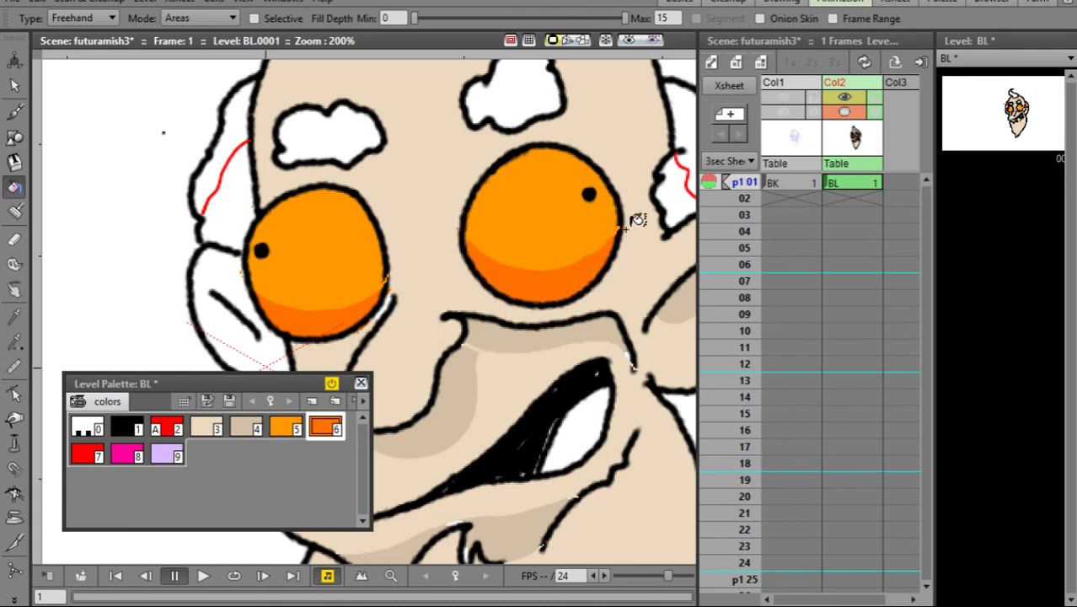
pyautogui.click(220, 429)
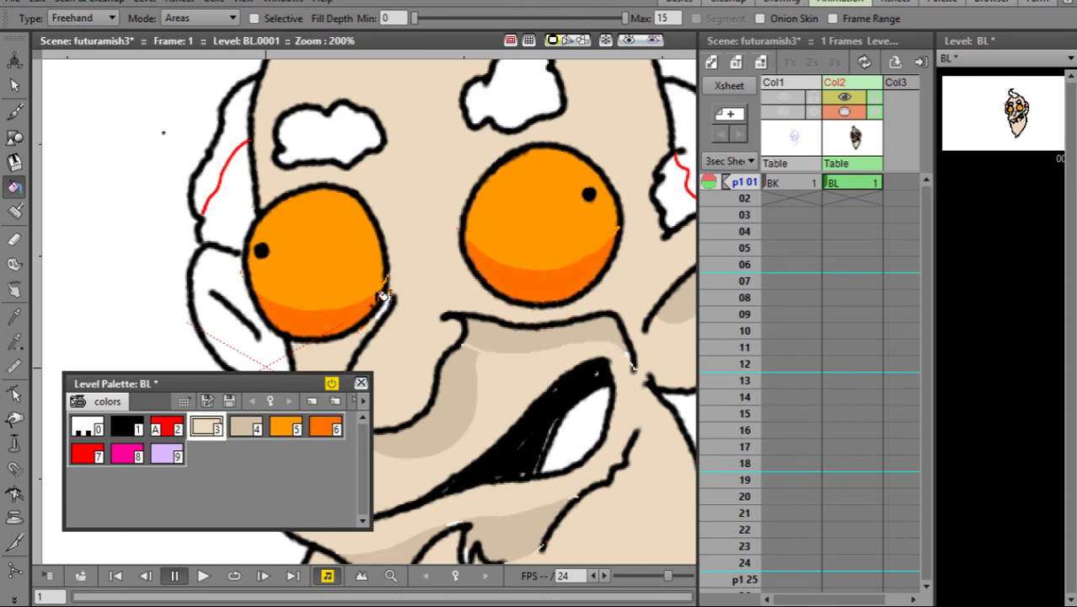
pyautogui.moveTo(403, 295)
pyautogui.mouseDown()
pyautogui.moveTo(408, 269)
pyautogui.moveTo(389, 313)
pyautogui.moveTo(423, 281)
pyautogui.moveTo(417, 273)
pyautogui.mouseUp()
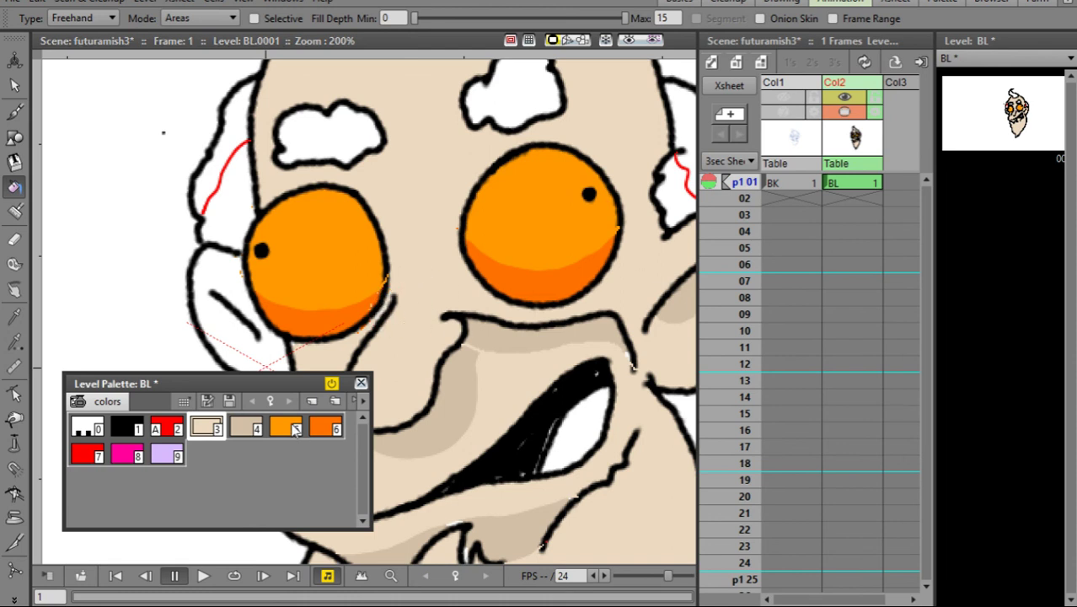
# Step: Recolour palette style 5 to white with H 36, S 0, V 100
pyautogui.click(255, 428)
pyautogui.click(284, 434)
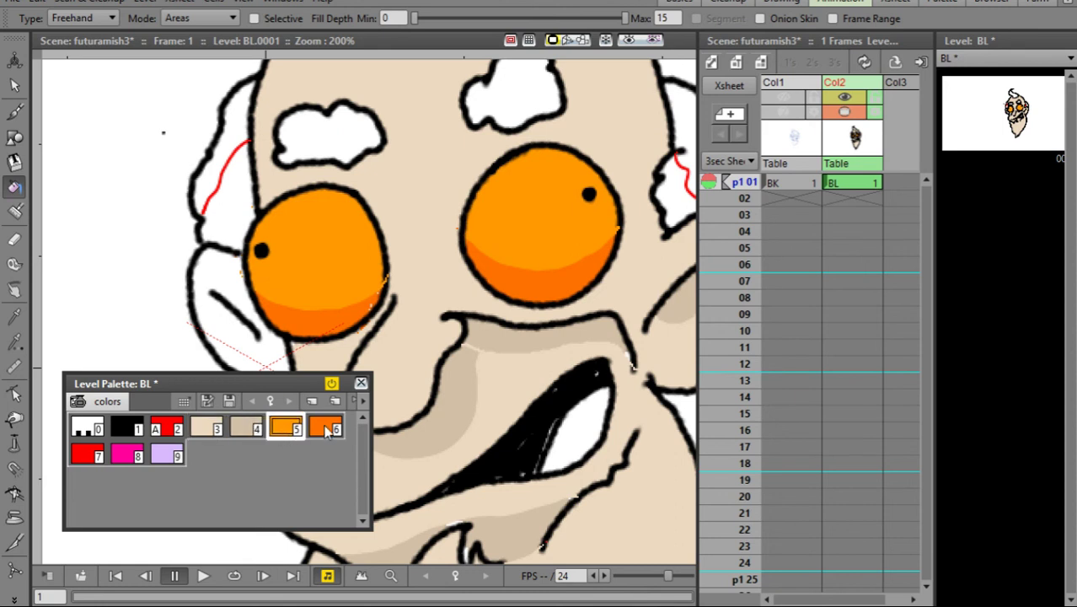
pyautogui.doubleClick(287, 431)
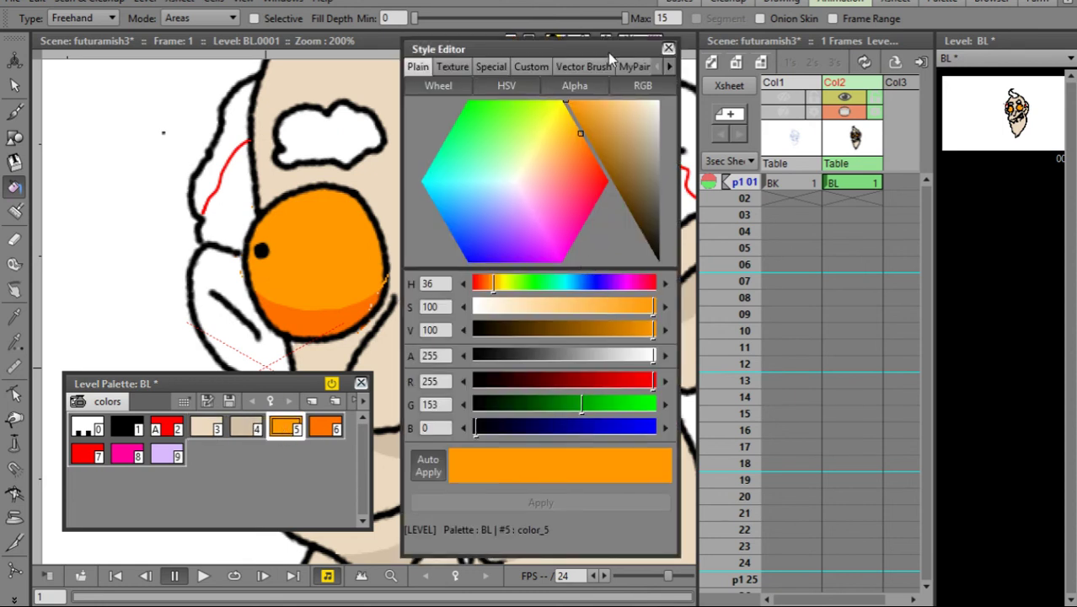
pyautogui.moveTo(608, 52); pyautogui.dragTo(762, 59)
pyautogui.click(798, 124)
pyautogui.click(814, 110)
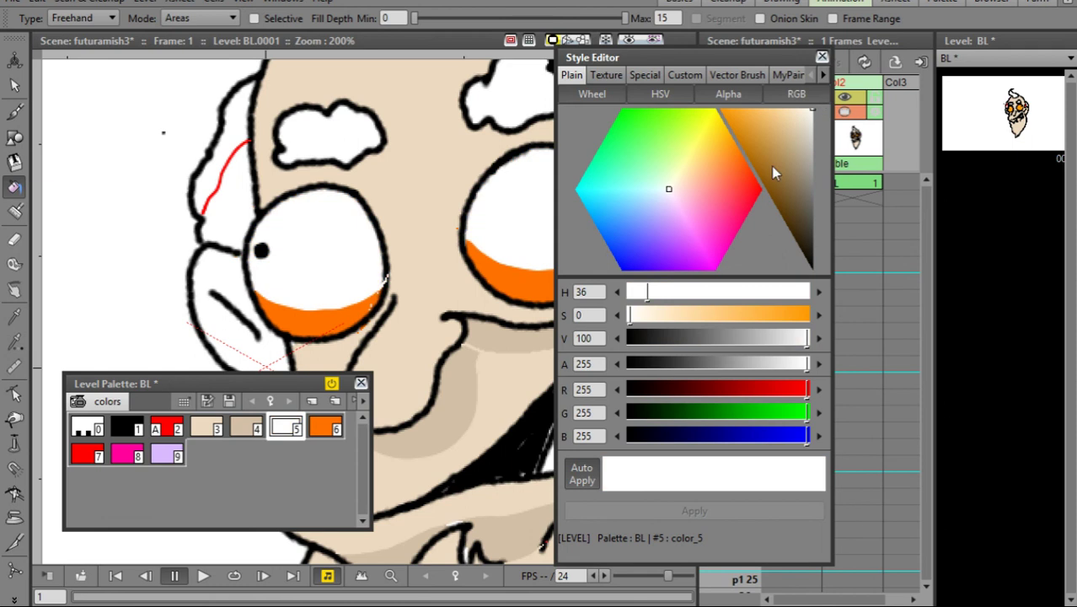
# Step: Recolour palette style 6 to a light grey with H 0, S 3, V 88 for the eye shadows
pyautogui.click(326, 428)
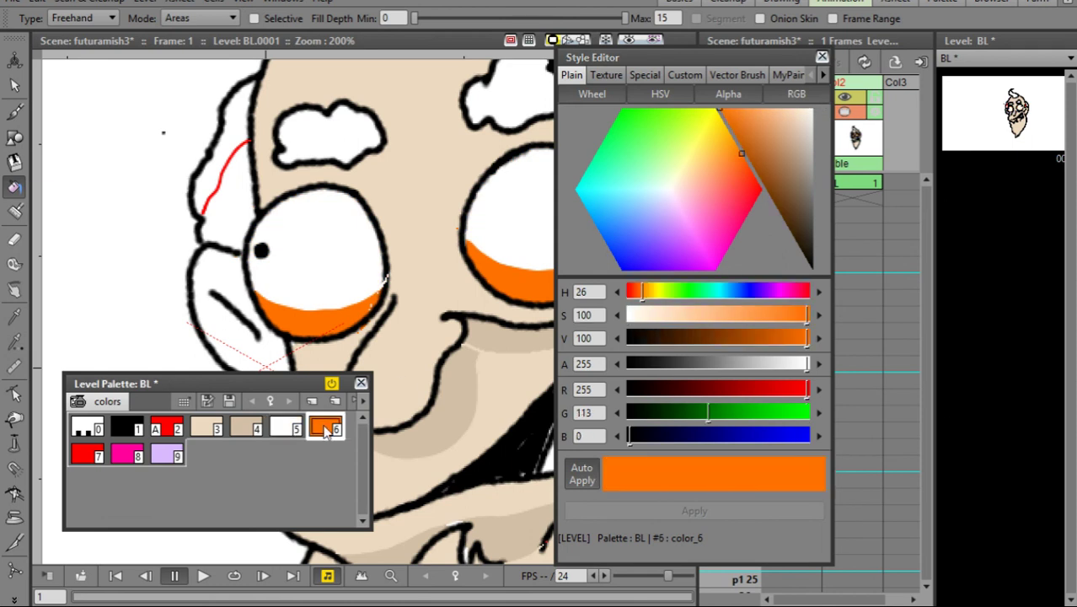
pyautogui.press('r')
pyautogui.click(501, 212)
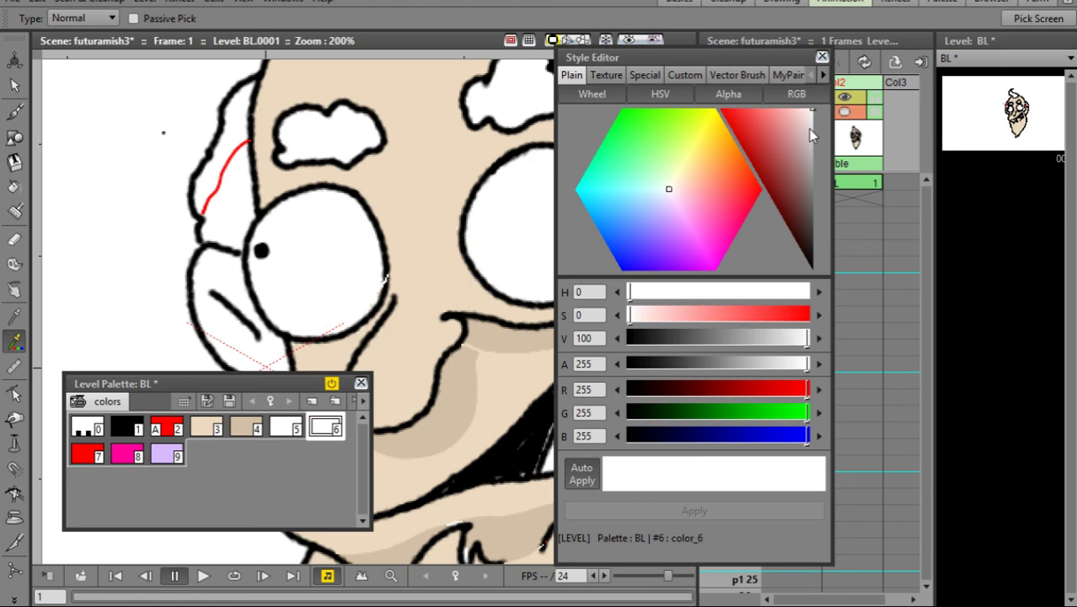
pyautogui.click(810, 131)
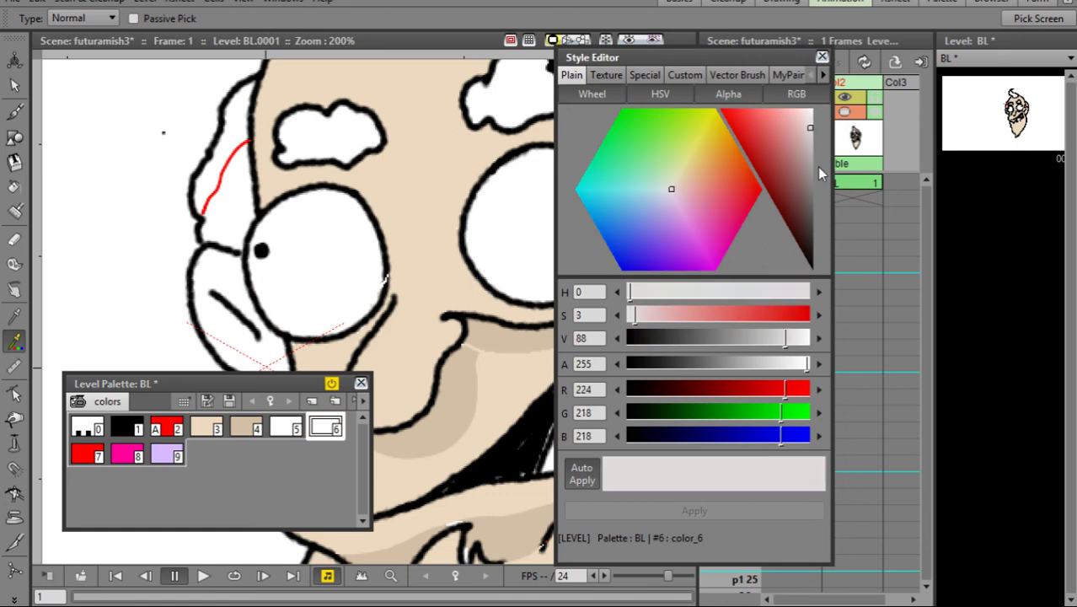
pyautogui.click(821, 57)
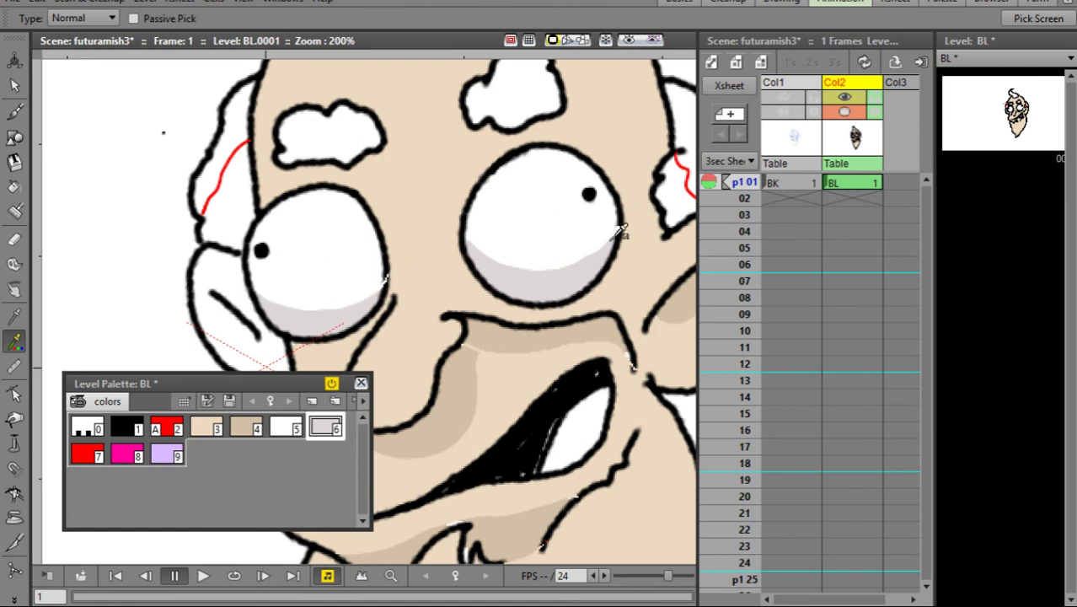
# Step: Touch up the outline at the right eye's edge with the brush in black style 1 and save the scene with all its levels
pyautogui.click(140, 427)
pyautogui.press('b')
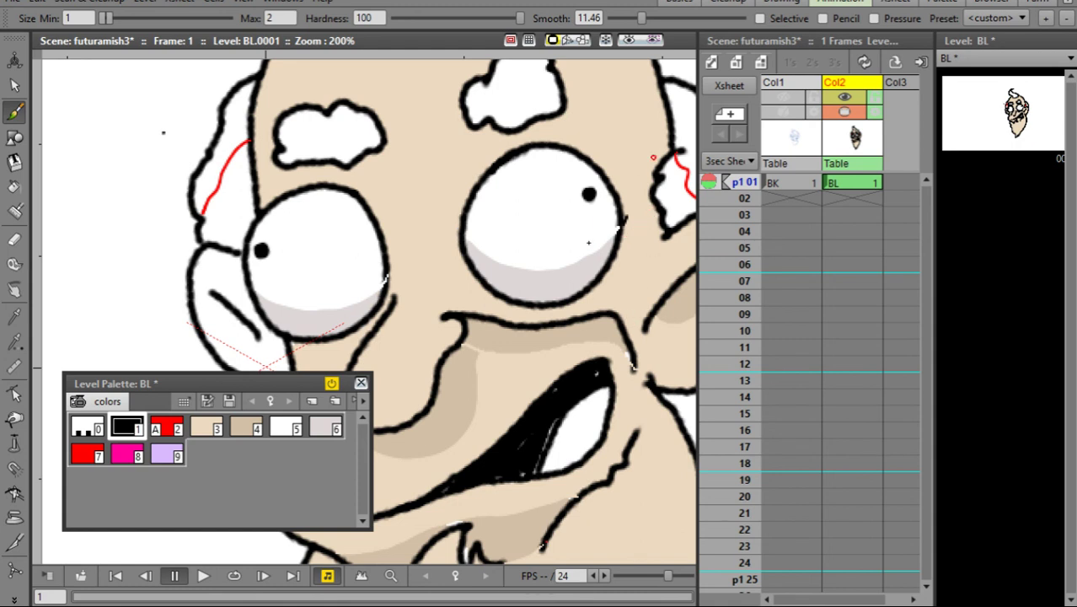
pyautogui.scroll(-2, 596, 224)
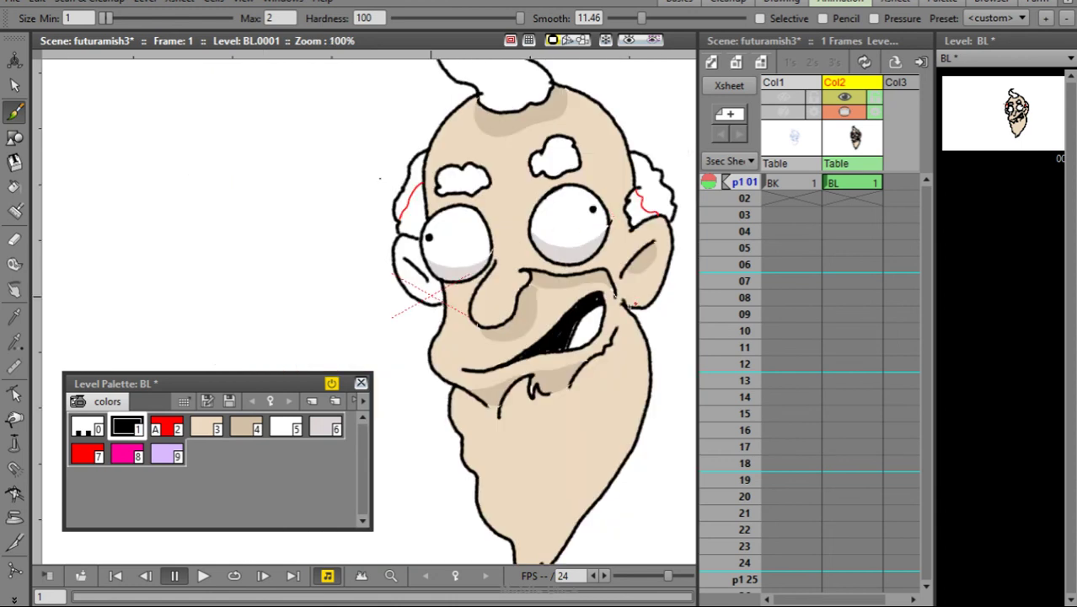
pyautogui.click(14, 3)
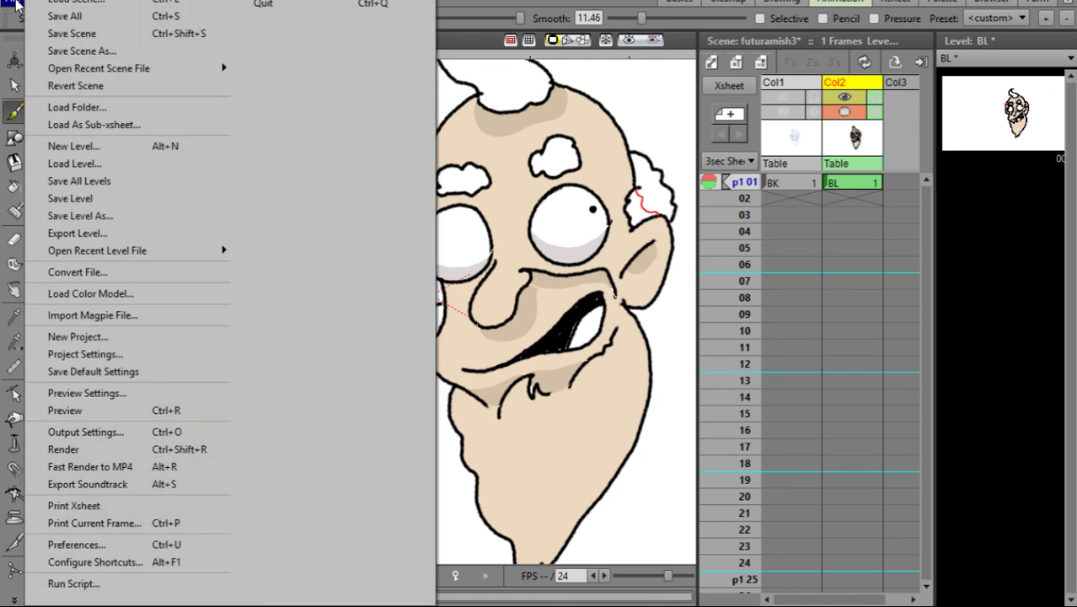
pyautogui.click(55, 12)
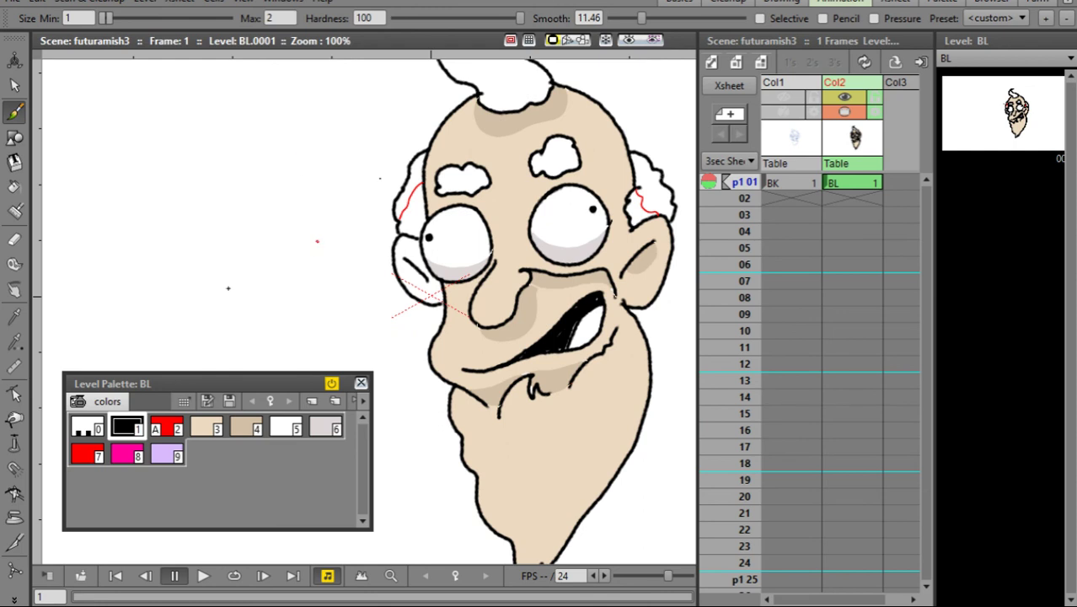
# Step: Draw a straight black test line beside the head and quit OpenToonz without saving the scene or level changes
pyautogui.keyDown('shift'); pyautogui.click(308, 259); pyautogui.keyUp('shift')
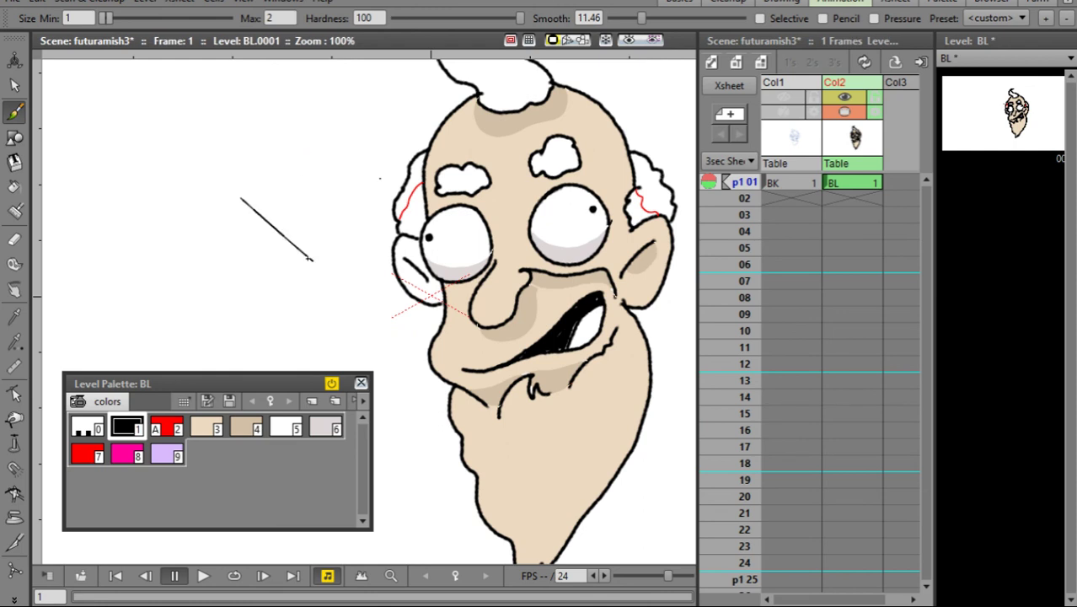
pyautogui.hotkey('ctrl', 'q')
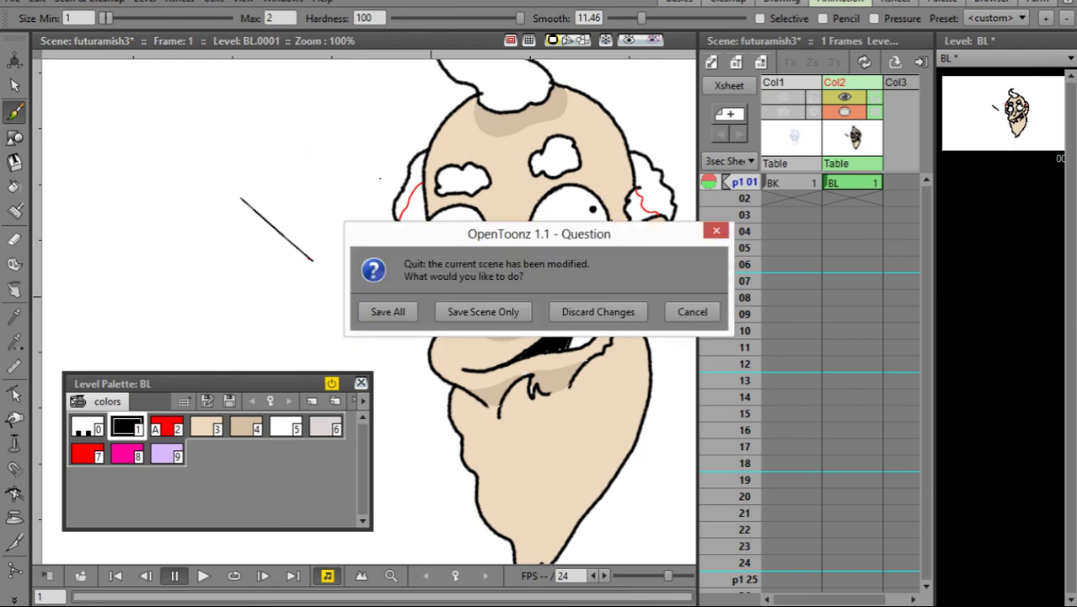
pyautogui.click(590, 313)
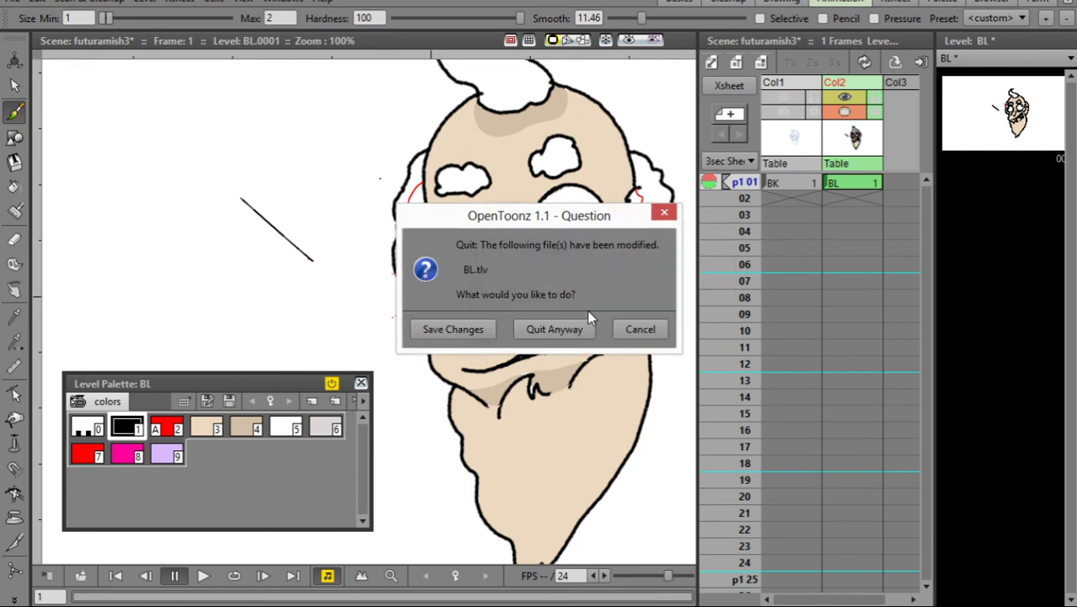
pyautogui.click(546, 331)
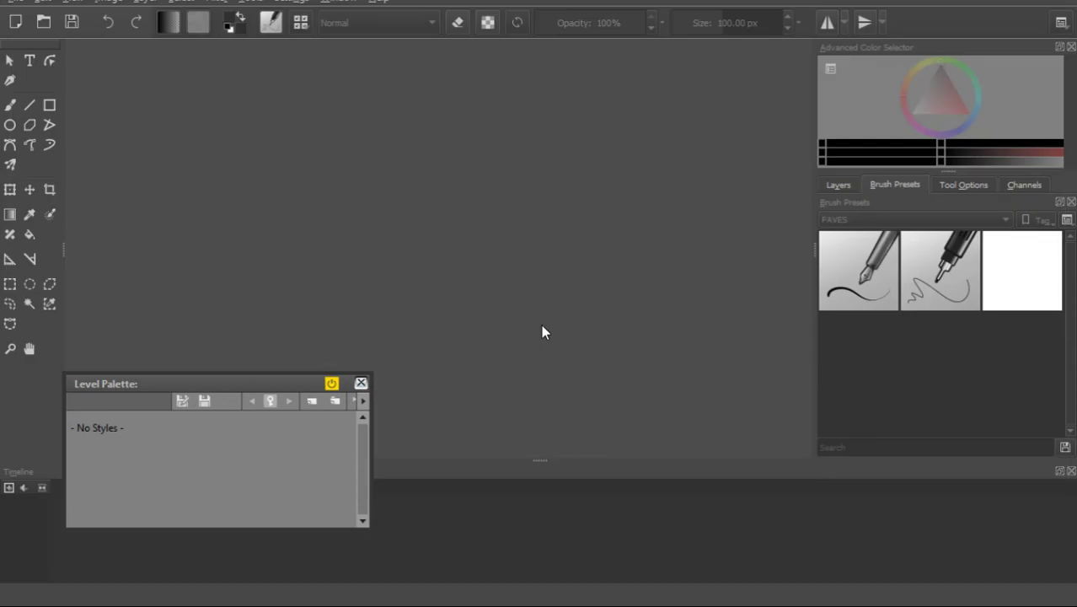
# Step: Relaunch OpenToonz, dismiss the update notice and open the scene futuramish3
pyautogui.click(426, 5)
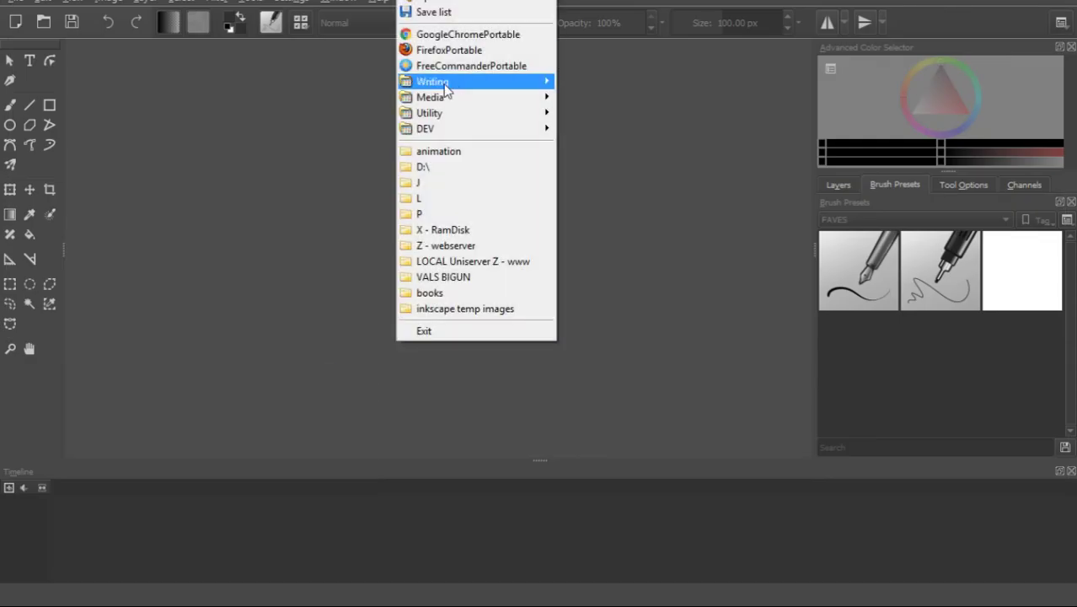
pyautogui.moveTo(468, 88)
pyautogui.click(615, 207)
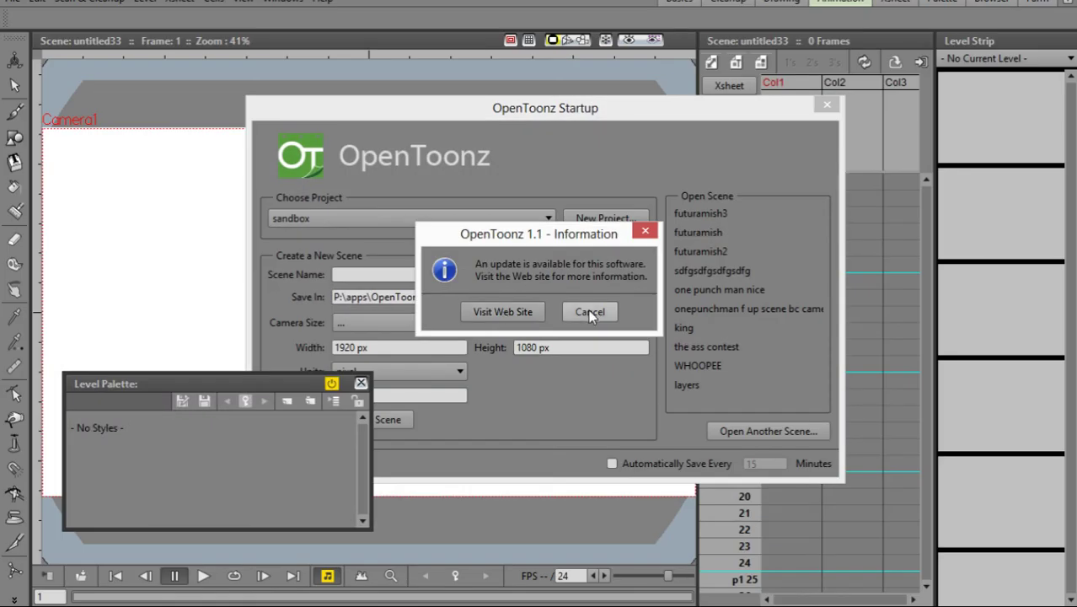
pyautogui.click(588, 312)
pyautogui.click(715, 213)
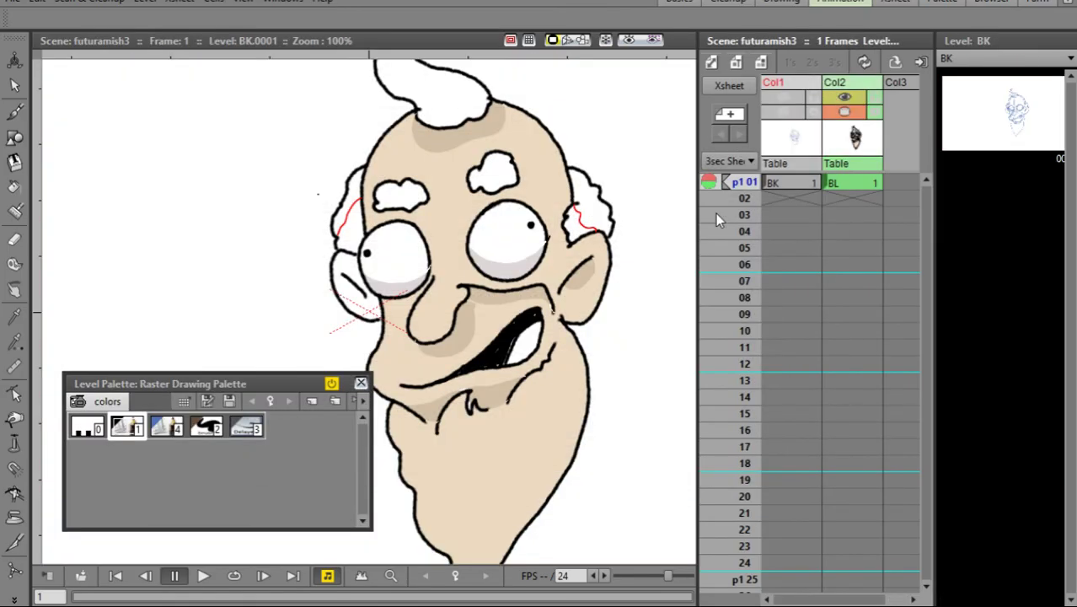
# Step: Fill the hair on both sides of the head and the curl on top of level BL with white style 5
pyautogui.click(853, 184)
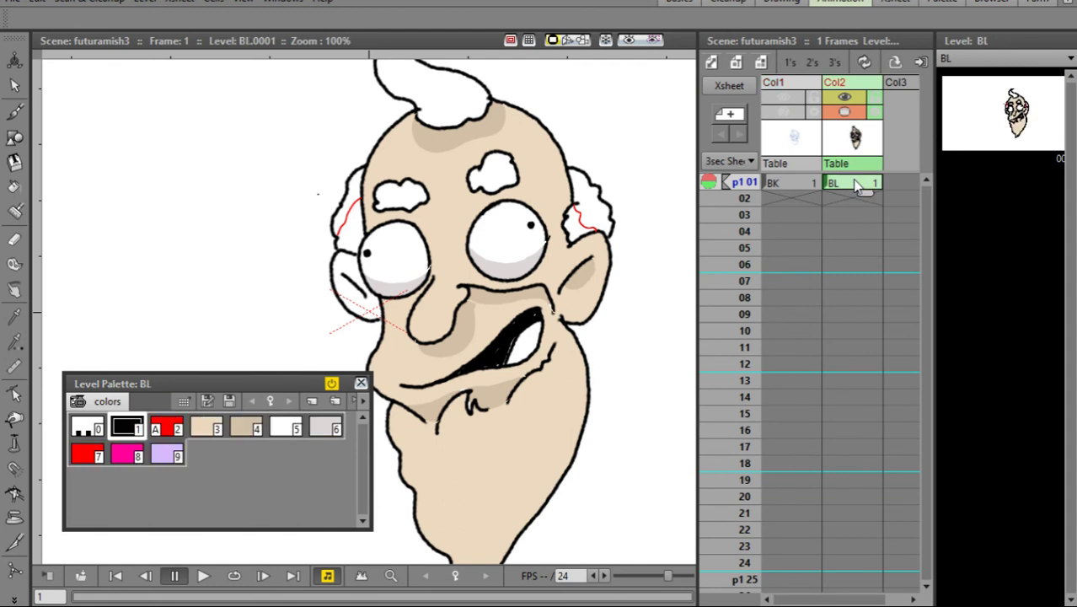
pyautogui.click(290, 430)
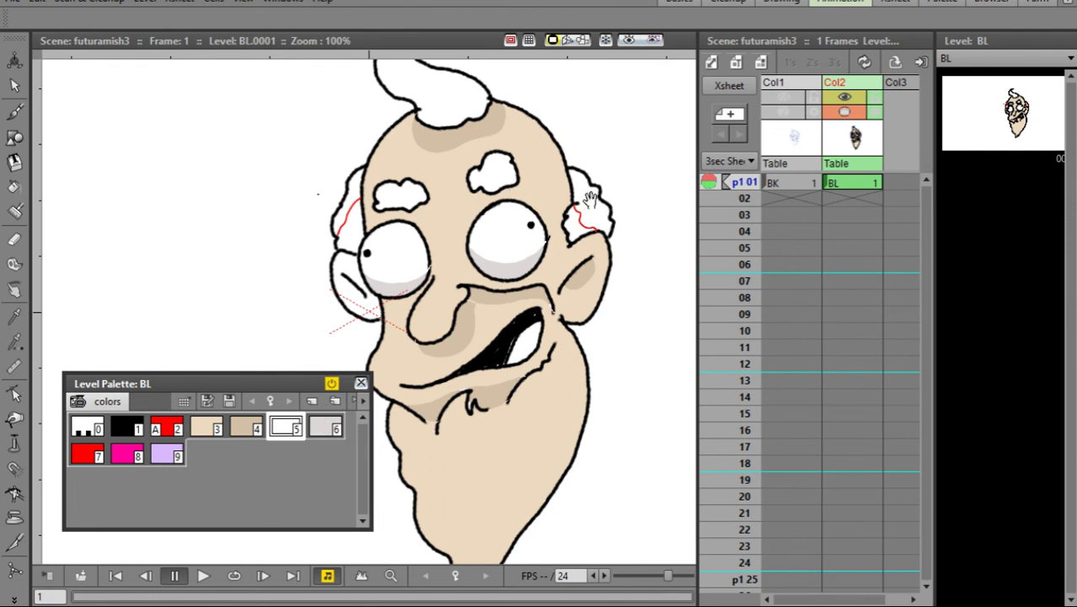
pyautogui.press('f')
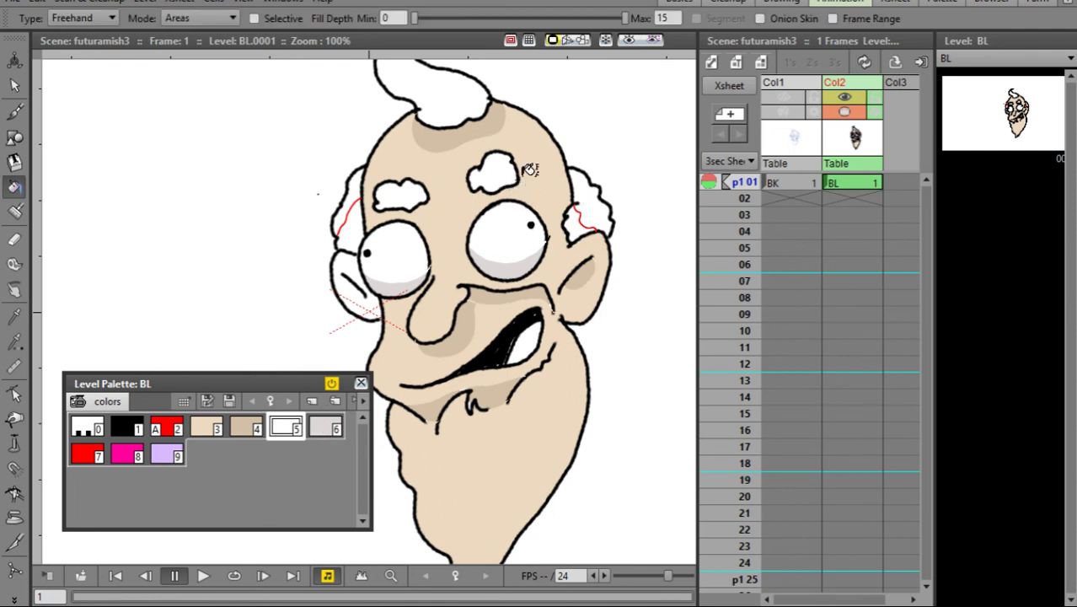
pyautogui.moveTo(586, 151)
pyautogui.mouseDown()
pyautogui.moveTo(561, 155)
pyautogui.moveTo(554, 187)
pyautogui.moveTo(589, 246)
pyautogui.moveTo(643, 225)
pyautogui.moveTo(611, 156)
pyautogui.moveTo(589, 139)
pyautogui.mouseUp()
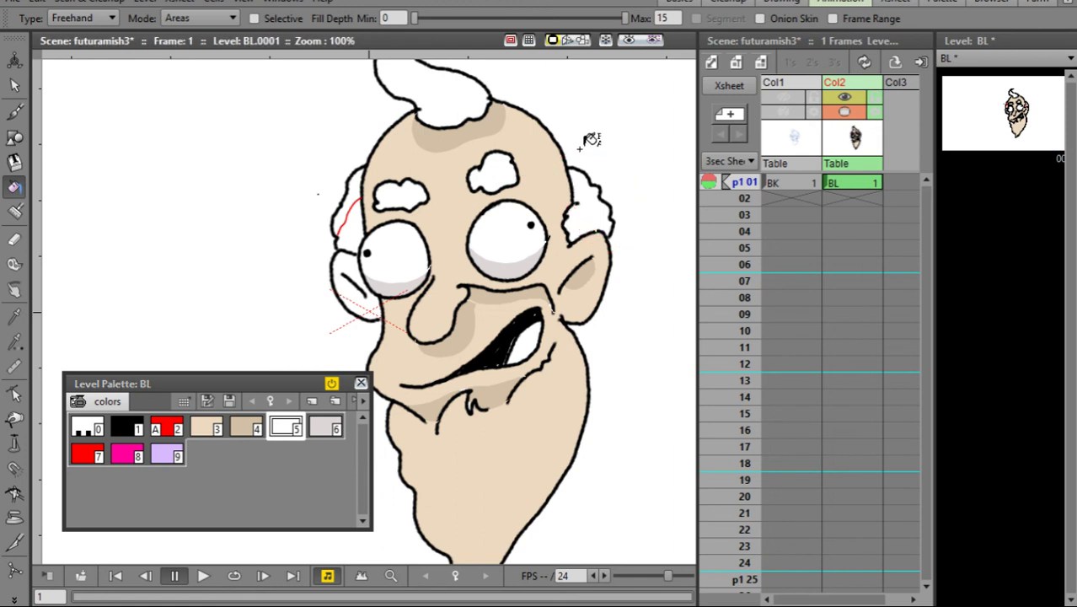
pyautogui.moveTo(390, 149)
pyautogui.mouseDown()
pyautogui.moveTo(317, 208)
pyautogui.moveTo(342, 239)
pyautogui.moveTo(369, 200)
pyautogui.moveTo(384, 140)
pyautogui.mouseUp()
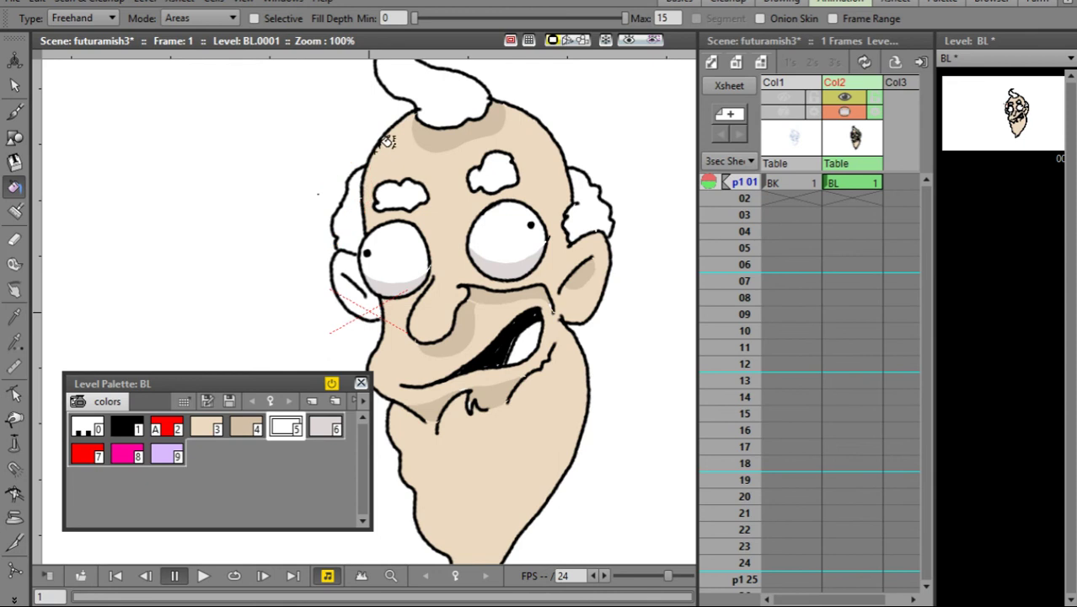
pyautogui.moveTo(536, 135); pyautogui.dragTo(548, 223)
pyautogui.moveTo(503, 136)
pyautogui.mouseDown()
pyautogui.moveTo(373, 94)
pyautogui.moveTo(493, 207)
pyautogui.moveTo(517, 101)
pyautogui.mouseUp()
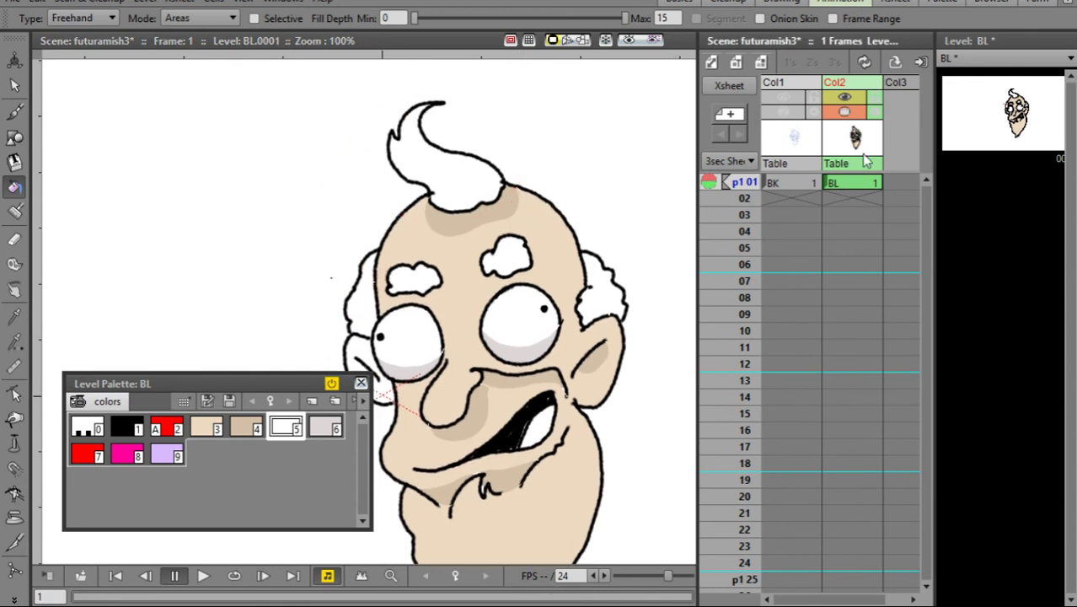
# Step: Fill the lower shadow areas of both side hair patches with grey style 6, closing the left patch's boundary with a brush stroke
pyautogui.click(324, 429)
pyautogui.moveTo(384, 291)
pyautogui.mouseDown()
pyautogui.moveTo(389, 341)
pyautogui.moveTo(383, 291)
pyautogui.moveTo(387, 337)
pyautogui.moveTo(393, 283)
pyautogui.mouseUp()
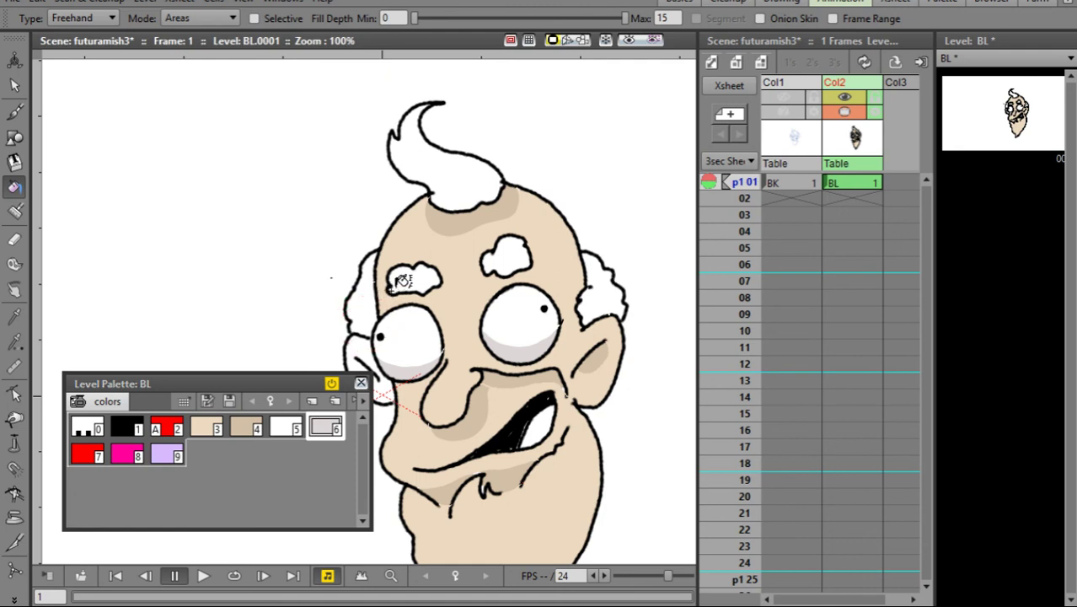
pyautogui.moveTo(639, 287)
pyautogui.mouseDown()
pyautogui.moveTo(568, 320)
pyautogui.moveTo(631, 279)
pyautogui.mouseUp()
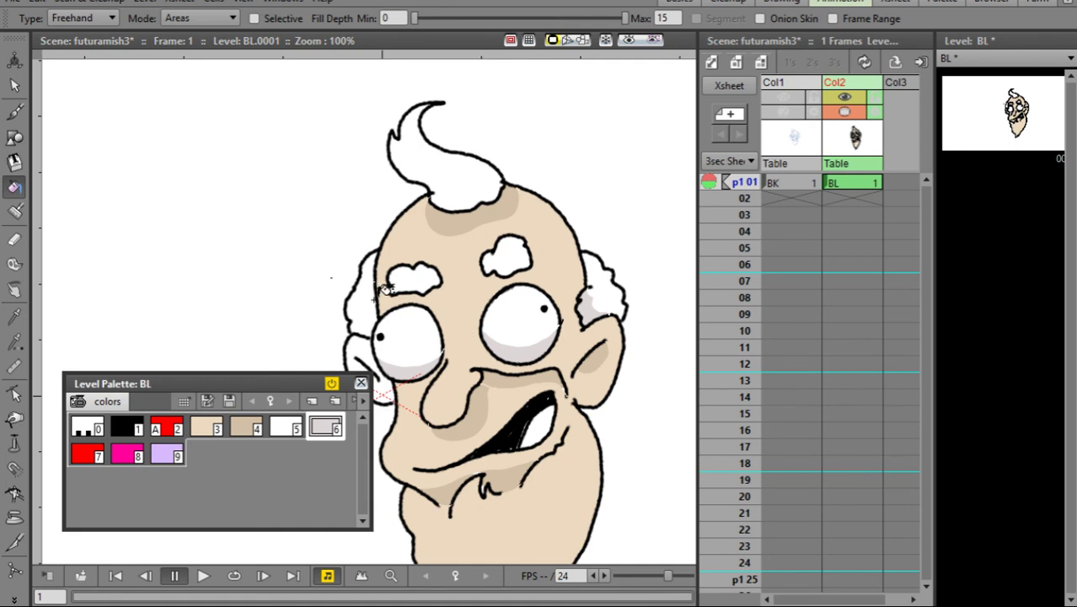
pyautogui.press('b')
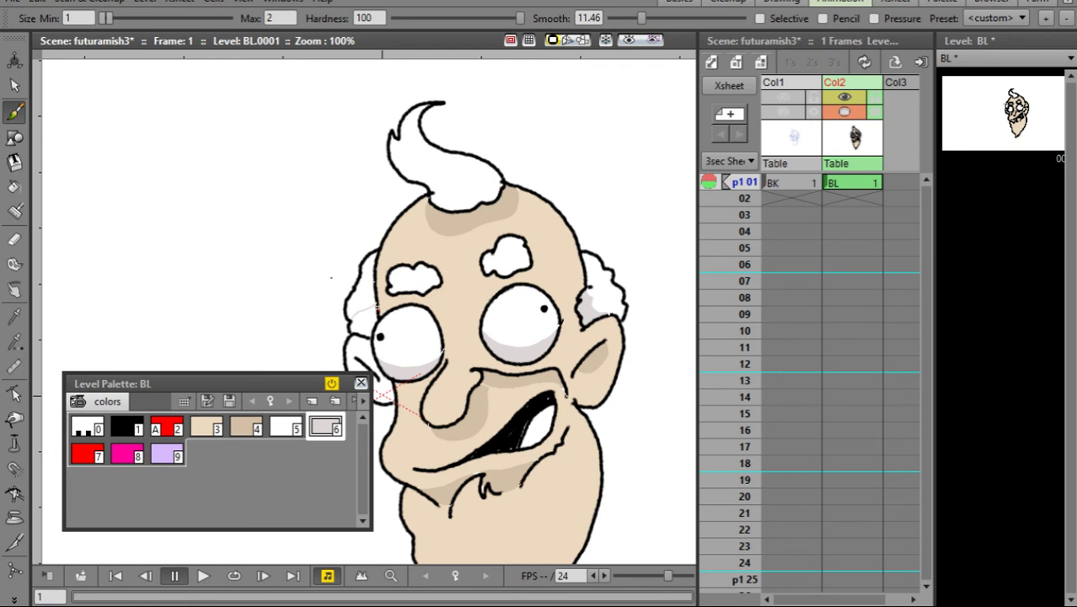
pyautogui.press('f')
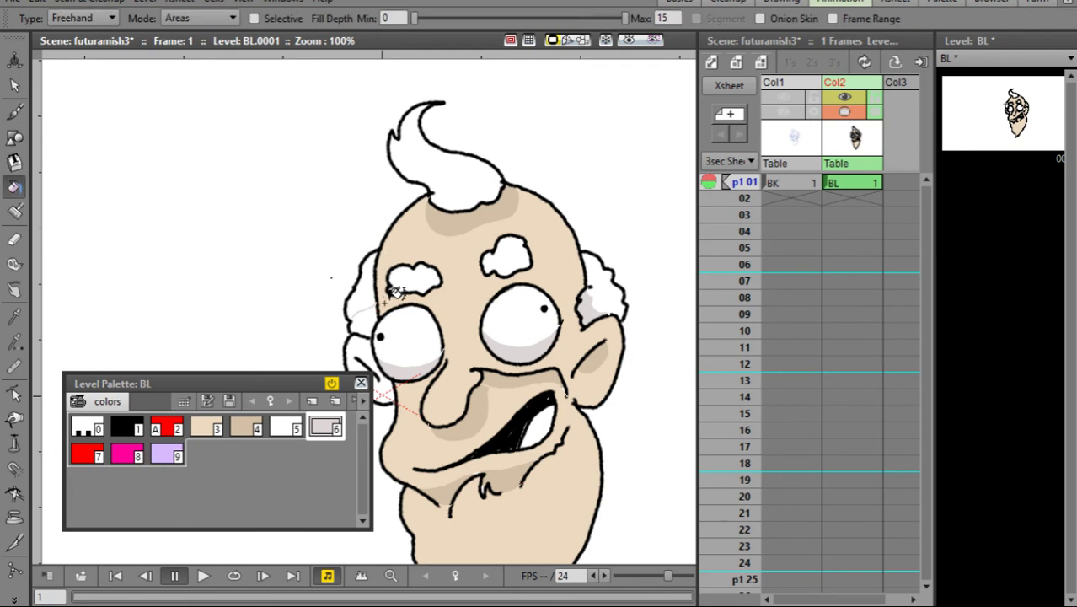
pyautogui.moveTo(396, 293)
pyautogui.mouseDown()
pyautogui.moveTo(381, 283)
pyautogui.moveTo(341, 333)
pyautogui.moveTo(395, 319)
pyautogui.moveTo(405, 271)
pyautogui.mouseUp()
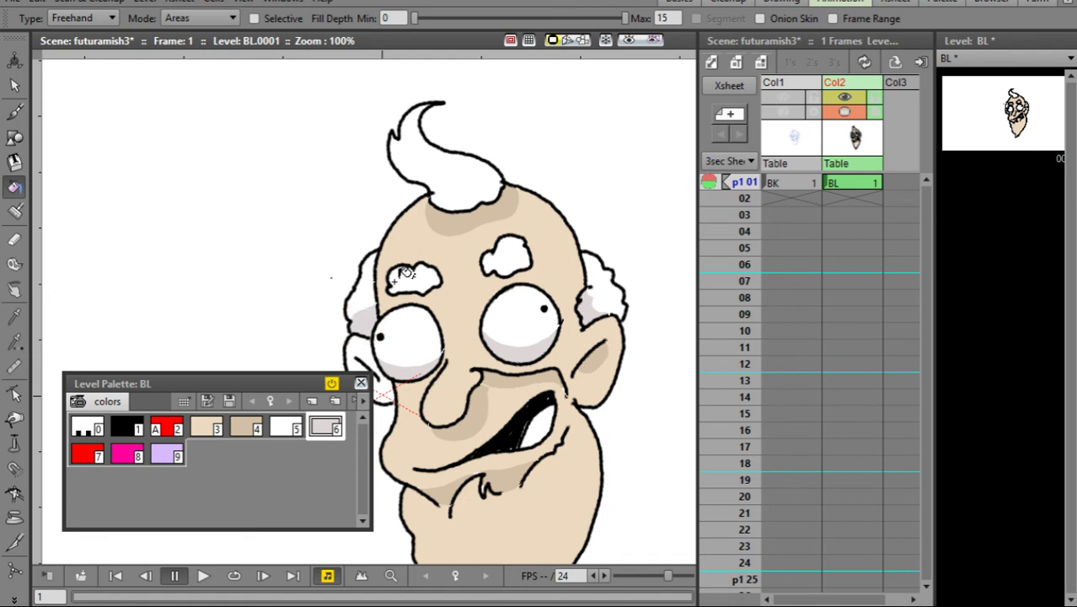
# Step: Fill the left ear with skin style 3 using the Freehand area fill
pyautogui.moveTo(555, 365)
pyautogui.mouseDown()
pyautogui.moveTo(568, 270)
pyautogui.moveTo(224, 360)
pyautogui.mouseUp()
pyautogui.click(207, 428)
pyautogui.moveTo(406, 257); pyautogui.dragTo(638, 168)
pyautogui.moveTo(454, 351); pyautogui.dragTo(543, 299)
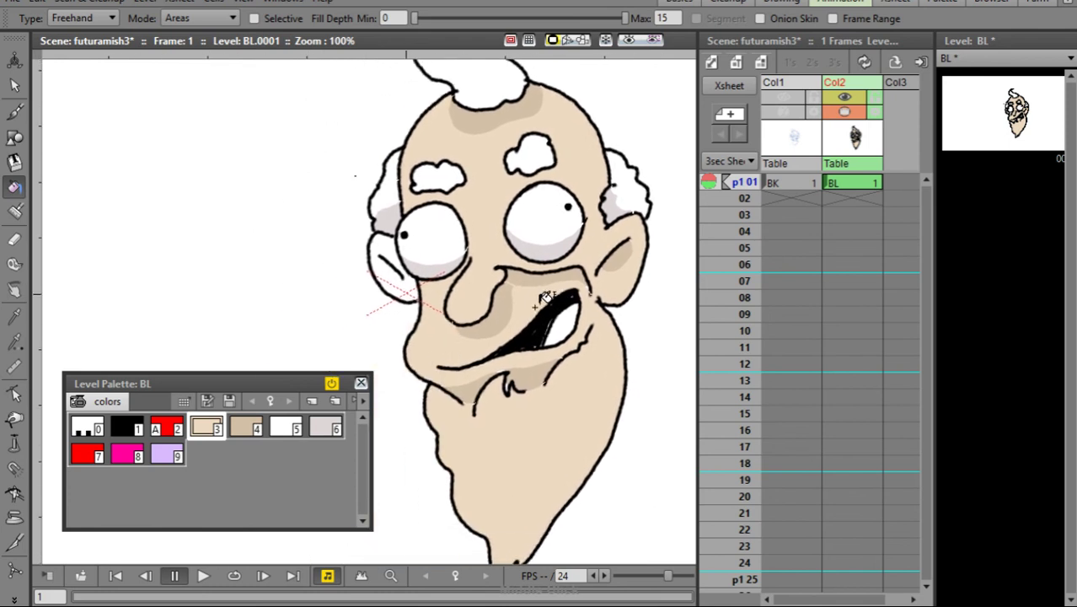
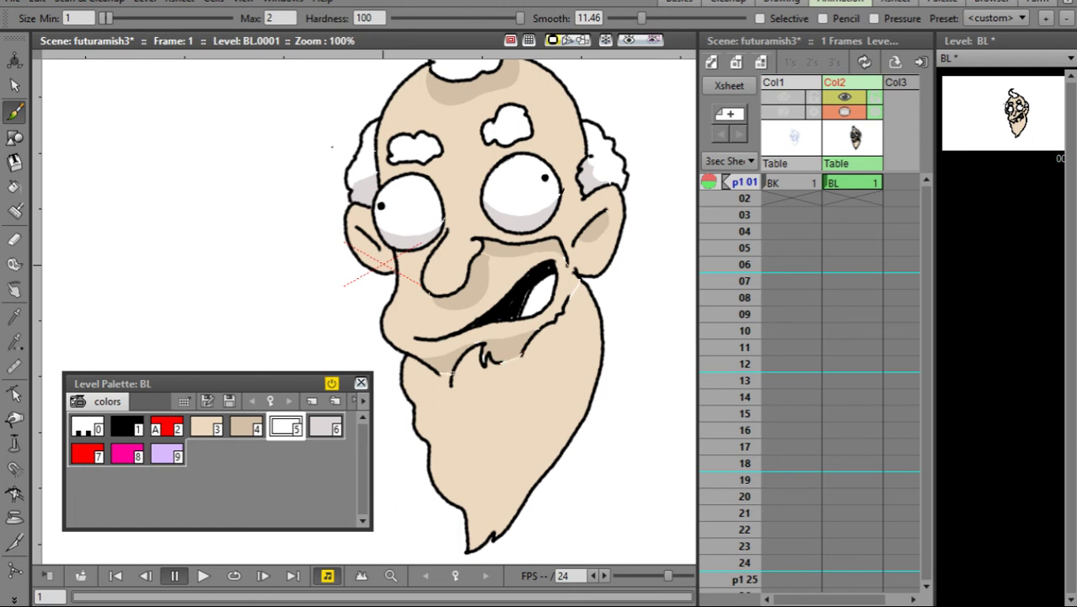
# Step: Separate the beard's shadow with a style 6 brush line, filling the beard with white style 5 and the shadow with grey style 6
pyautogui.click(327, 430)
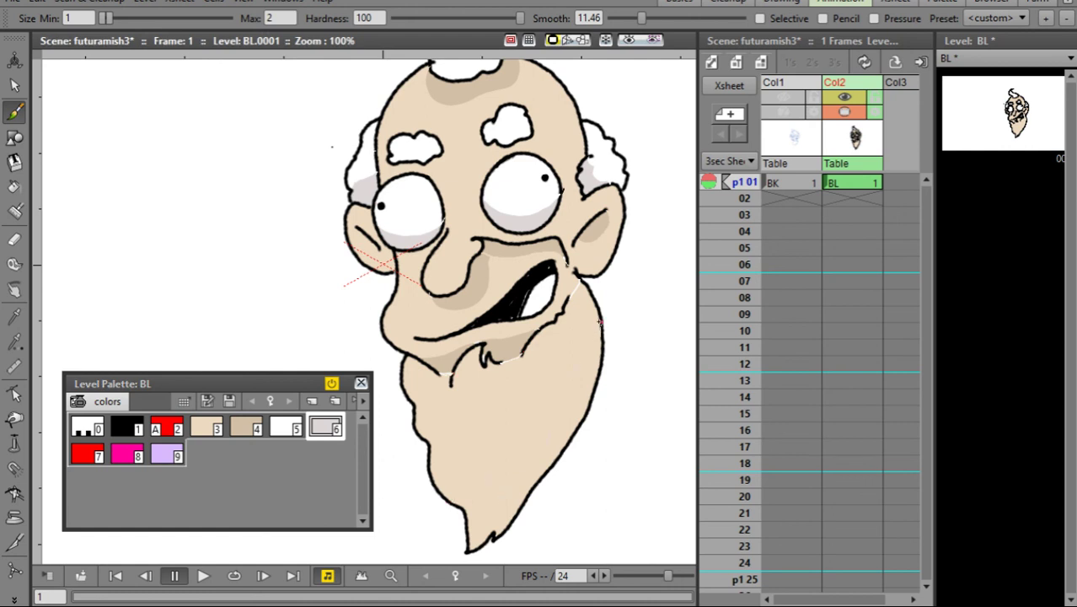
pyautogui.click(288, 428)
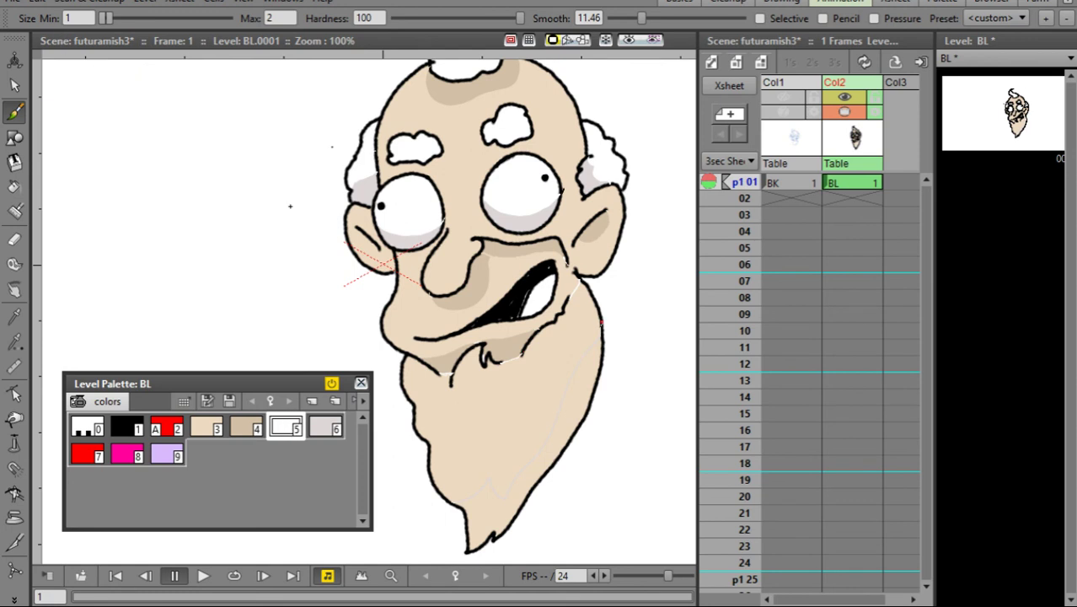
pyautogui.press('f')
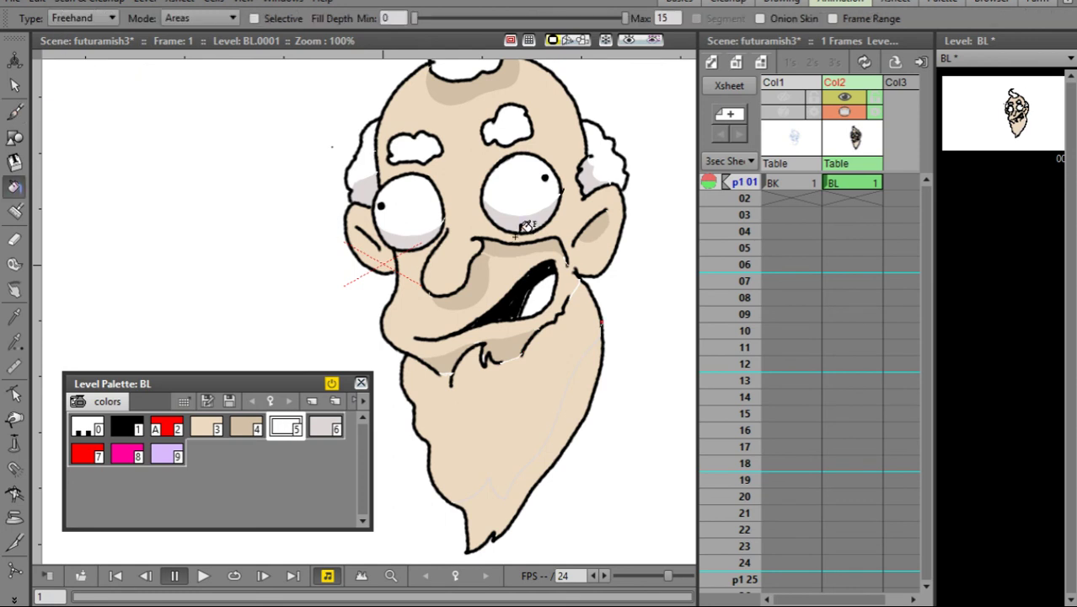
pyautogui.click(83, 17)
pyautogui.click(73, 31)
pyautogui.click(547, 376)
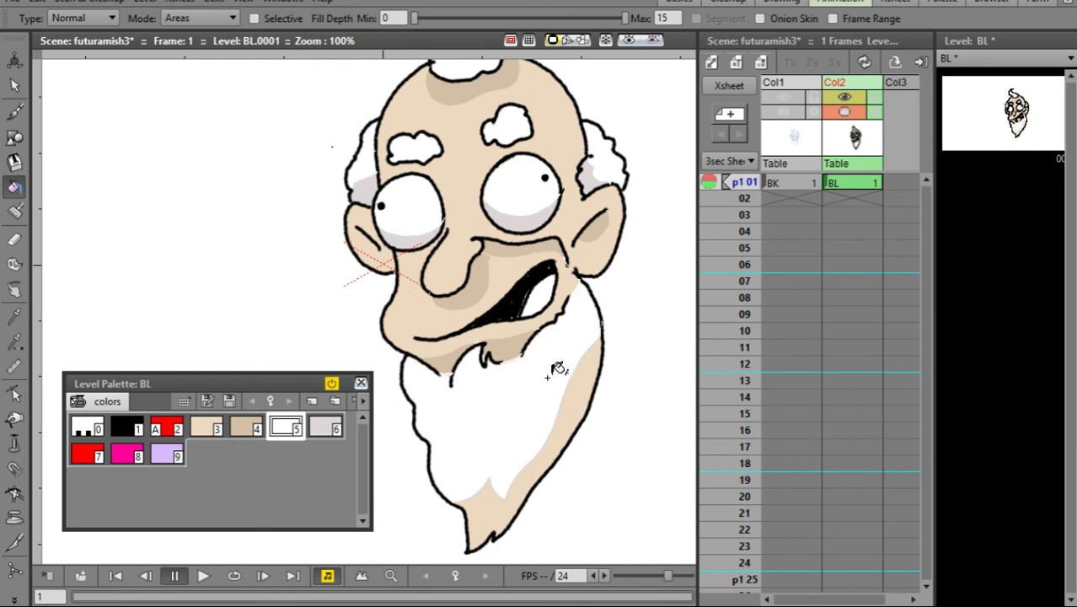
pyautogui.click(325, 428)
pyautogui.click(548, 453)
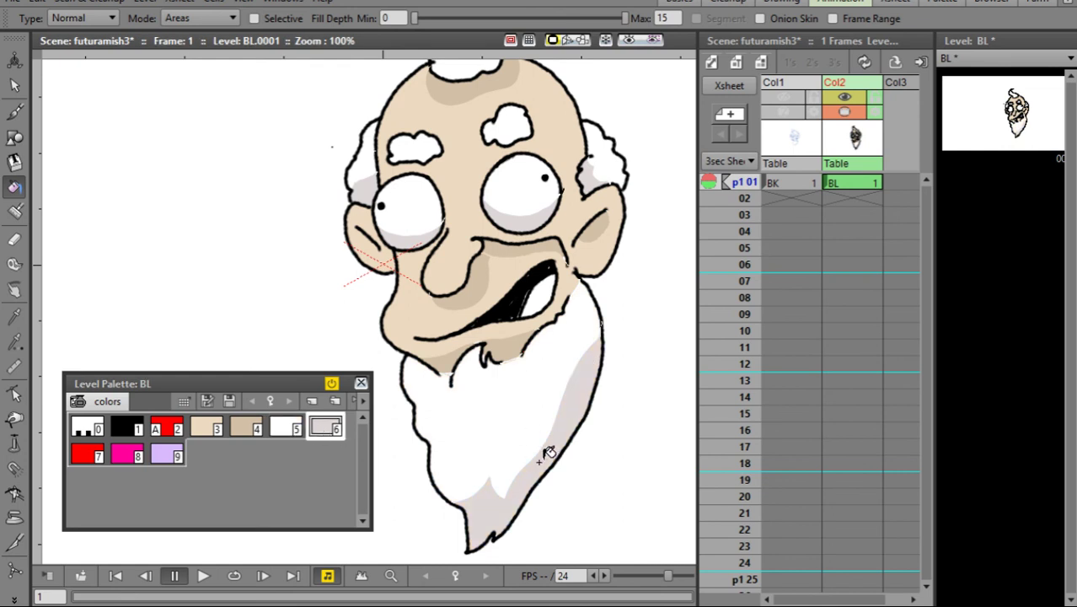
# Step: Fill the tongue inside the mouth with style 8 and change that style's color to a muted greyish pink
pyautogui.click(126, 456)
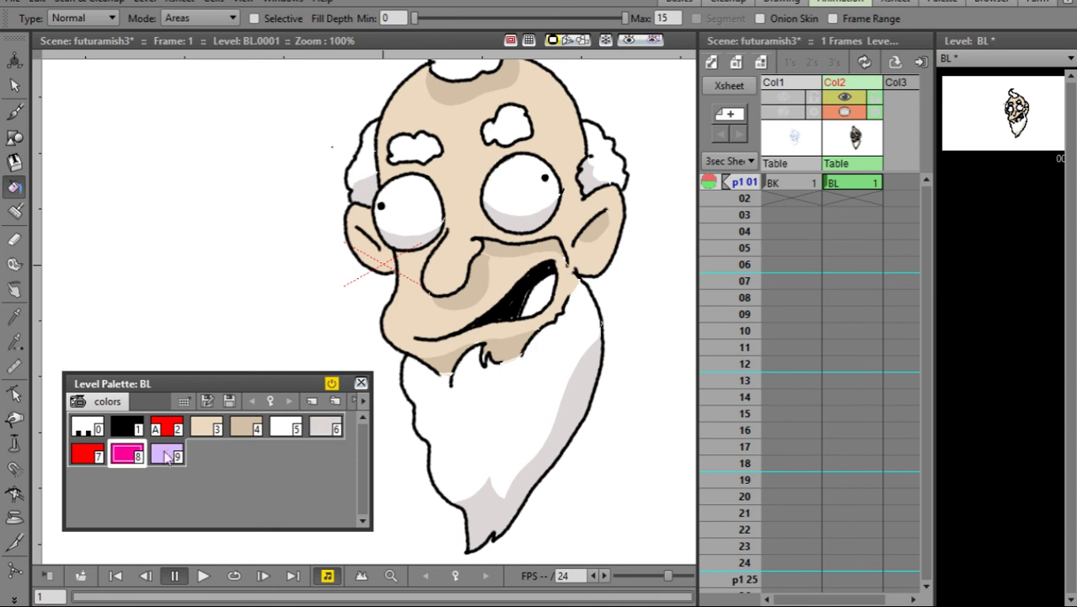
pyautogui.click(544, 288)
pyautogui.doubleClick(126, 455)
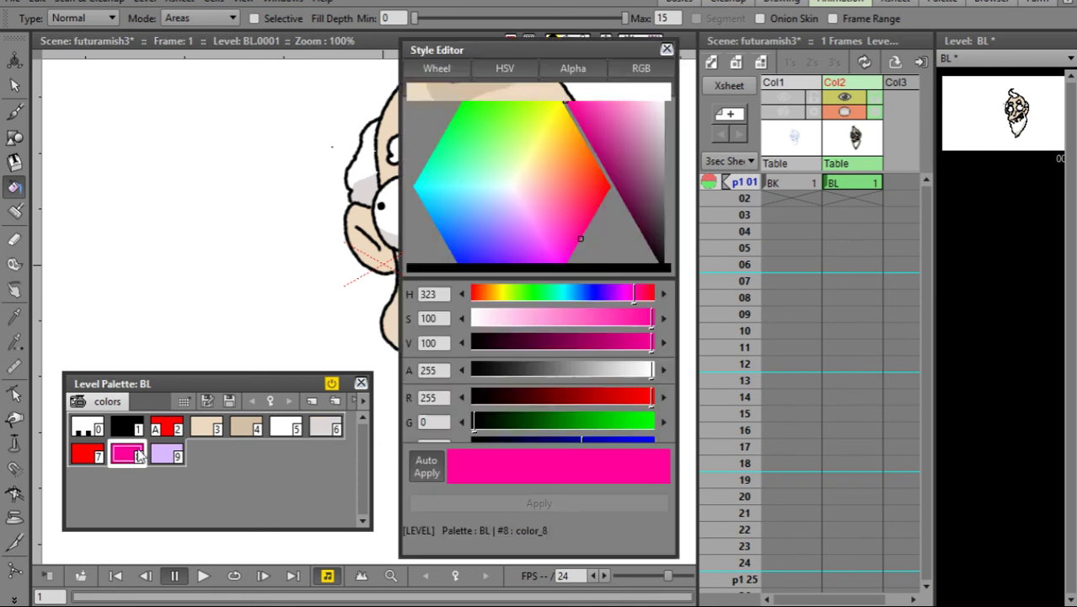
pyautogui.moveTo(647, 149); pyautogui.dragTo(654, 125)
pyautogui.click(665, 51)
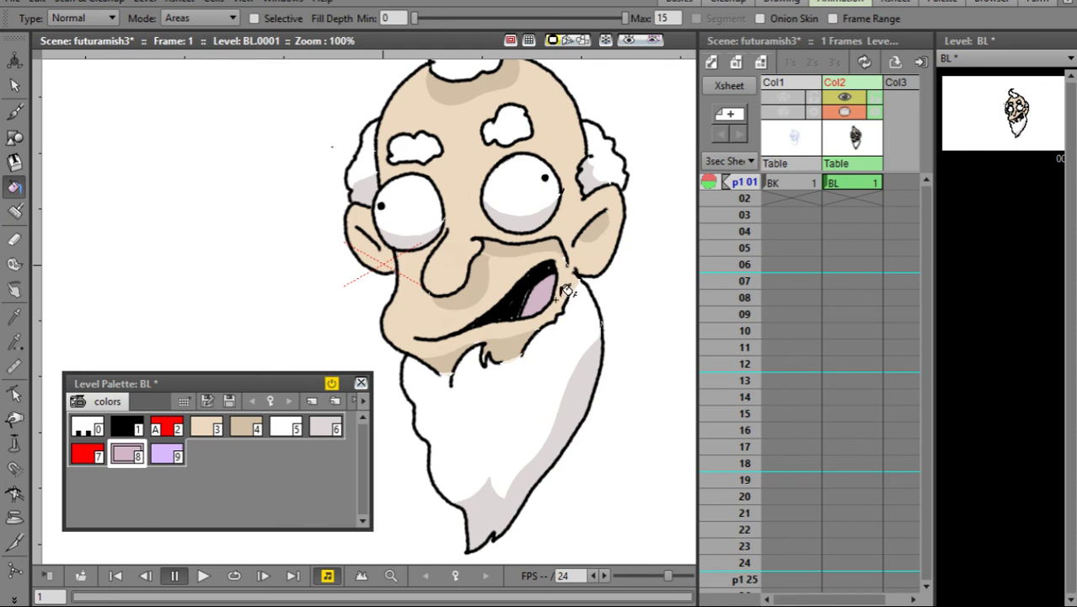
# Step: Save the scene futuramish3 together with all its levels
pyautogui.scroll(-2, 569, 282)
pyautogui.click(13, 2)
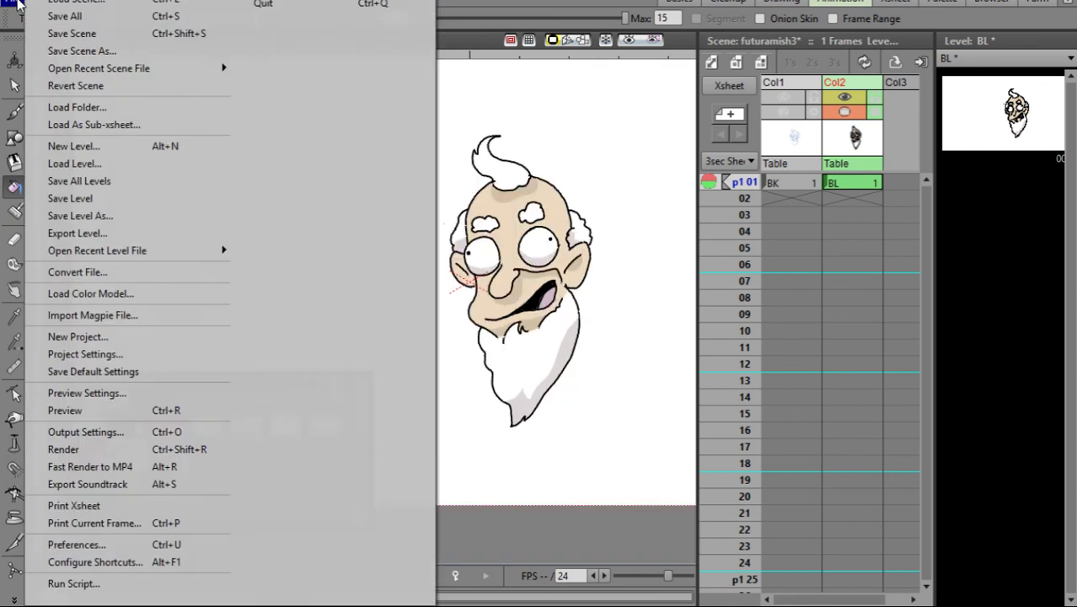
pyautogui.click(78, 17)
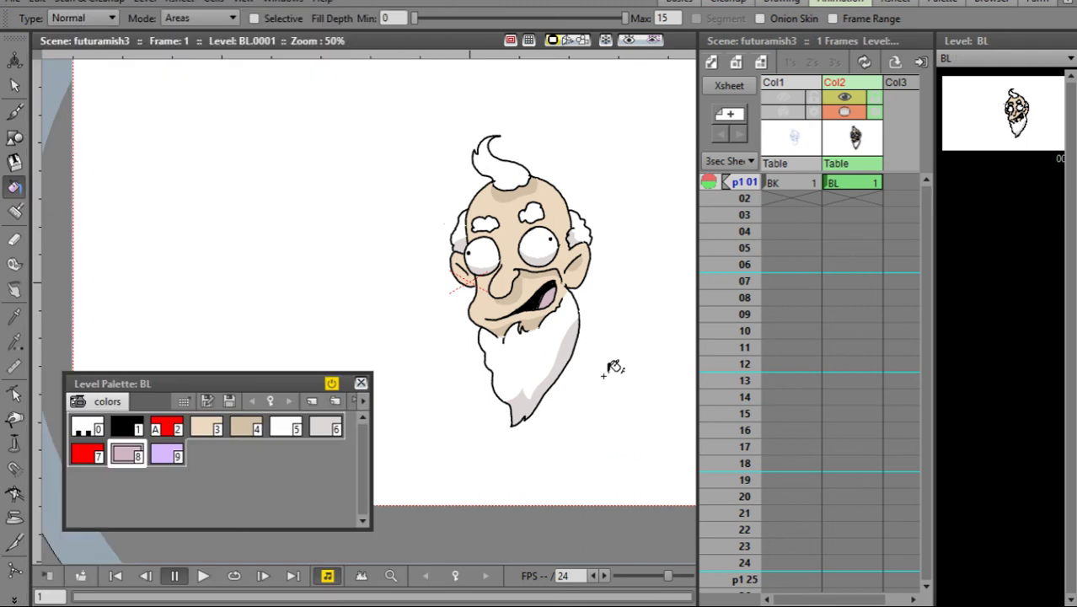
# Step: Change the outline color, style 1 of the BL palette, to a dark reddish brown and save the scene
pyautogui.scroll(1, 572, 288)
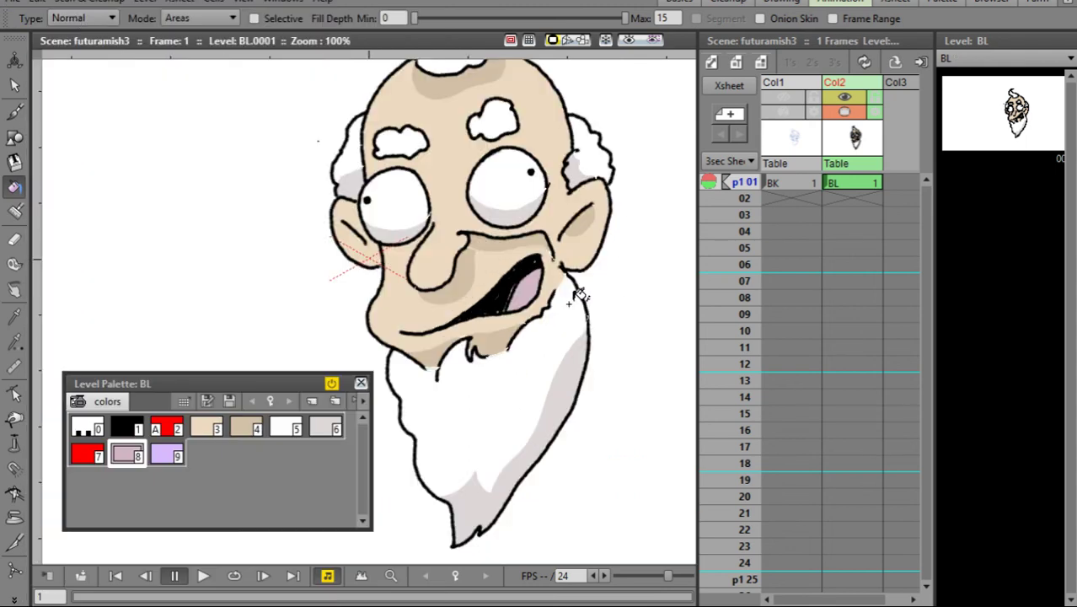
pyautogui.moveTo(512, 201); pyautogui.dragTo(598, 299)
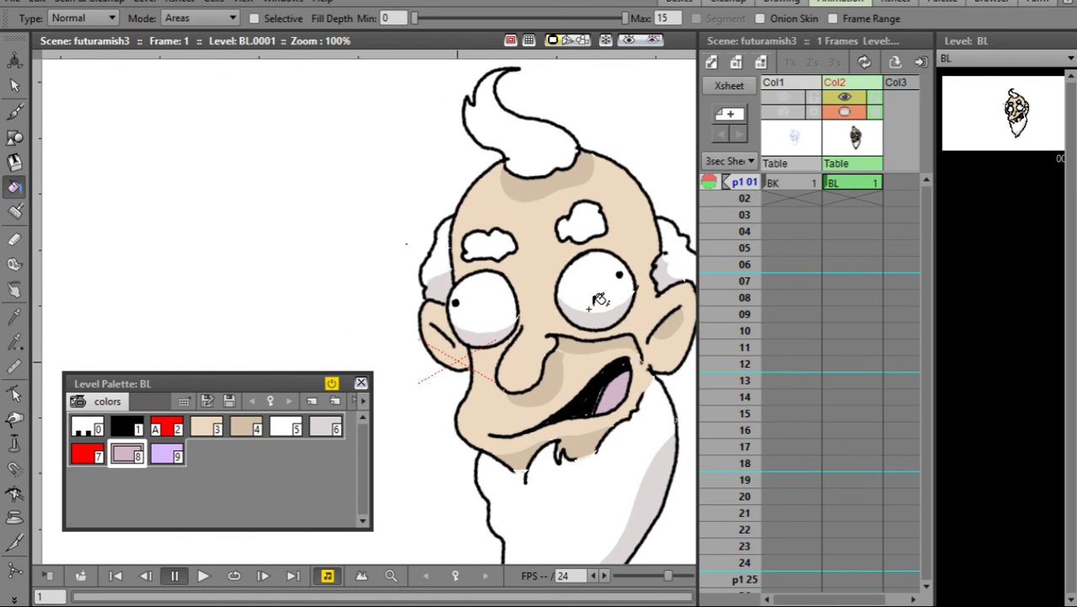
pyautogui.click(128, 429)
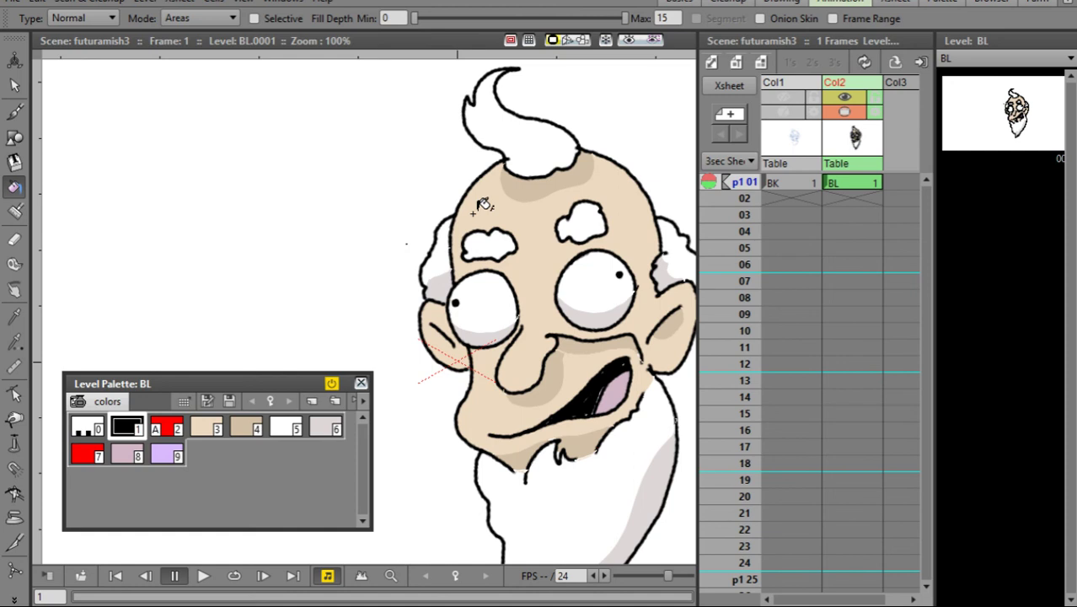
pyautogui.doubleClick(126, 429)
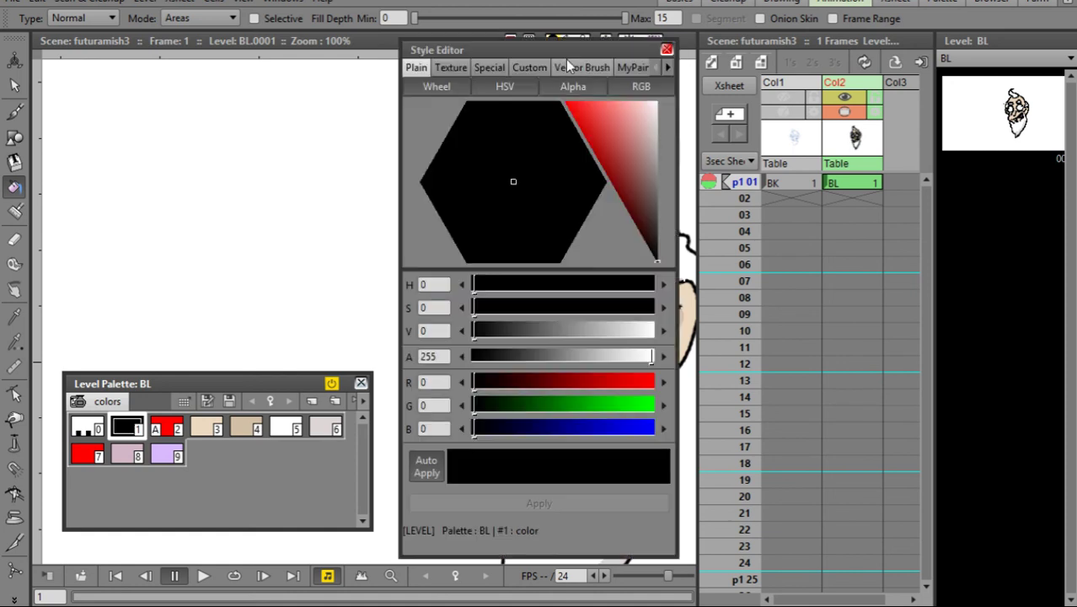
pyautogui.moveTo(566, 59)
pyautogui.mouseDown()
pyautogui.moveTo(653, 51)
pyautogui.moveTo(824, 55)
pyautogui.moveTo(826, 64)
pyautogui.mouseUp()
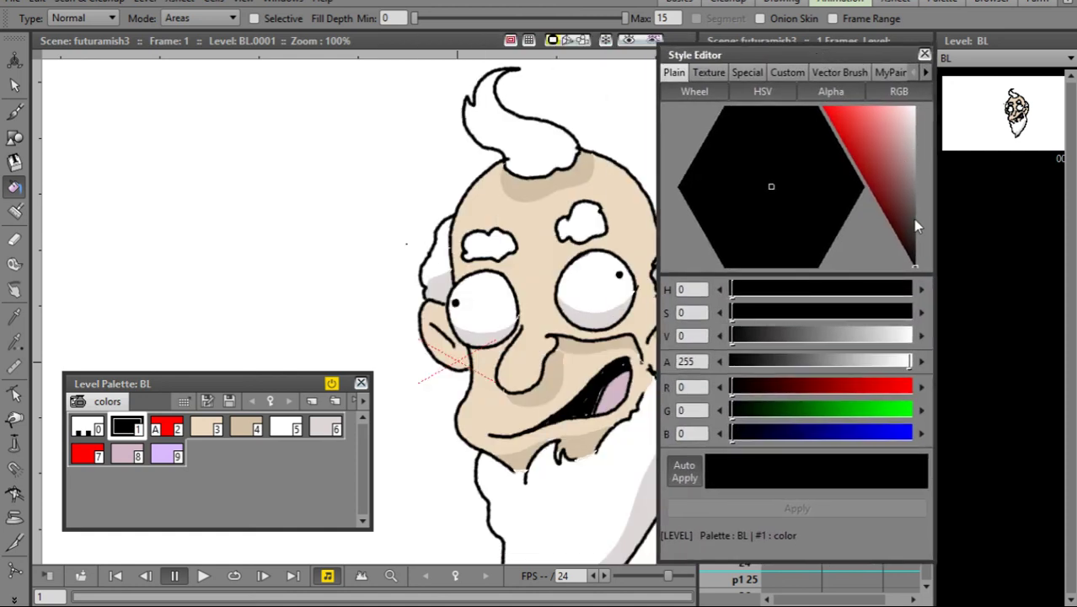
pyautogui.moveTo(916, 226); pyautogui.dragTo(900, 210)
pyautogui.click(924, 54)
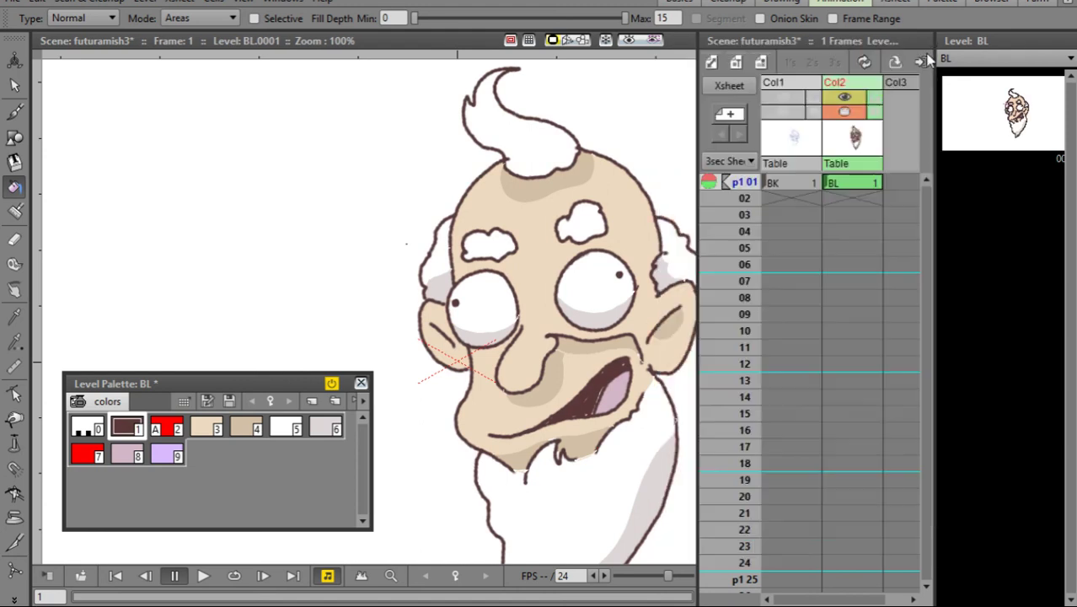
pyautogui.click(13, 3)
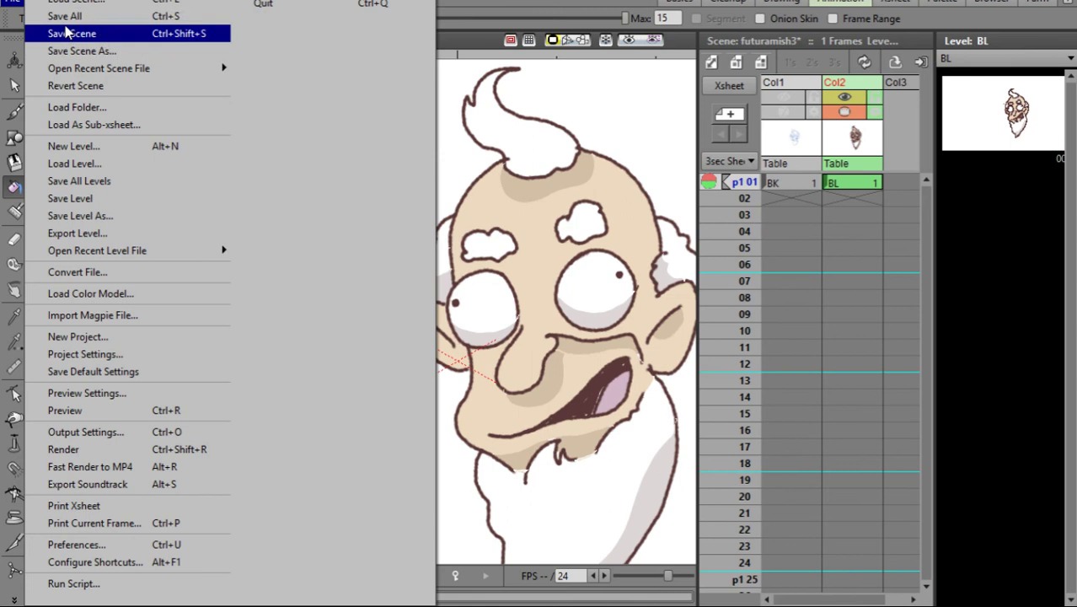
pyautogui.click(67, 32)
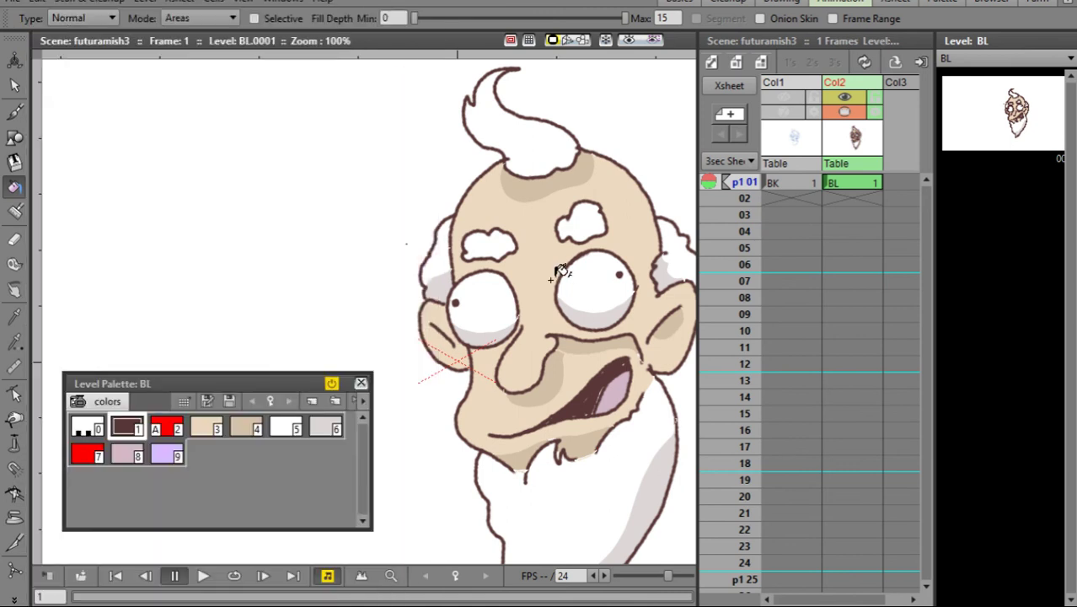
# Step: Show the BK sketch on its own at 100% column opacity, and switch back to showing only the colored BL drawing
pyautogui.scroll(-2, 550, 274)
pyautogui.moveTo(550, 274); pyautogui.dragTo(526, 245)
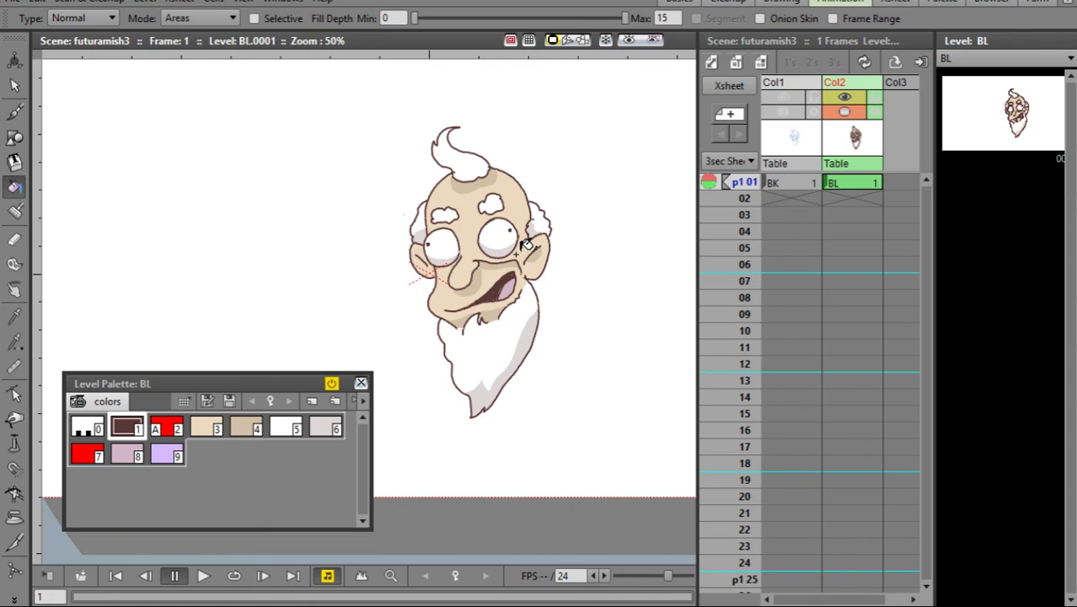
pyautogui.moveTo(526, 245); pyautogui.dragTo(468, 333)
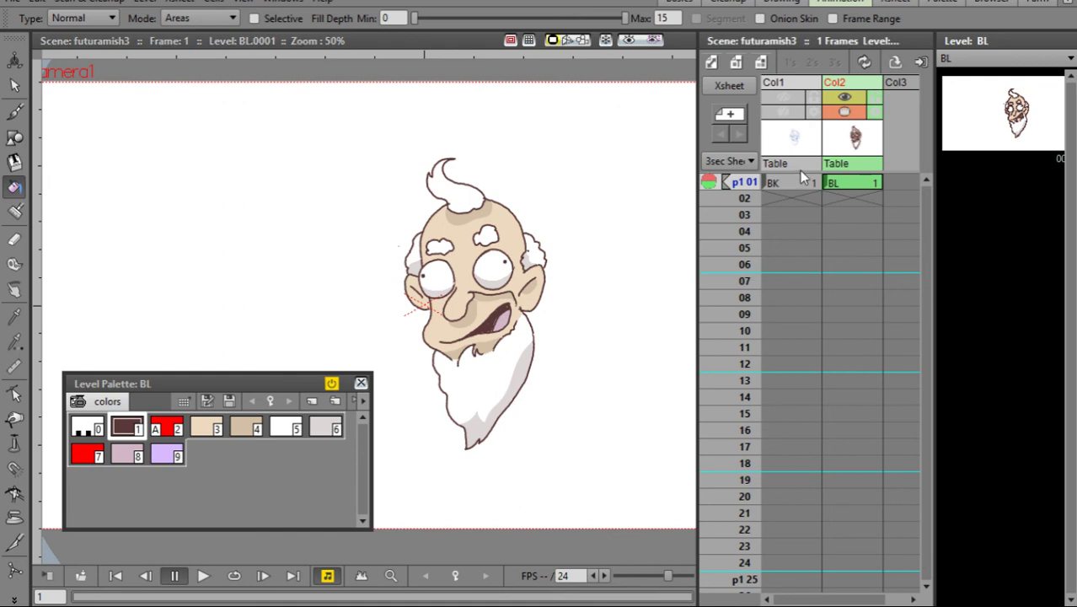
pyautogui.click(791, 112)
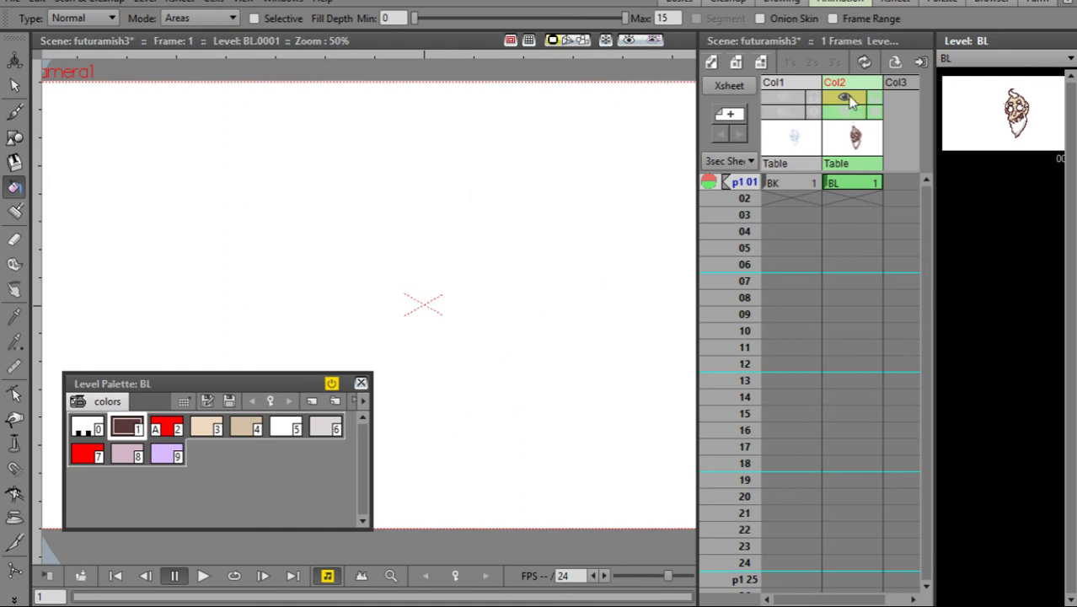
pyautogui.click(783, 95)
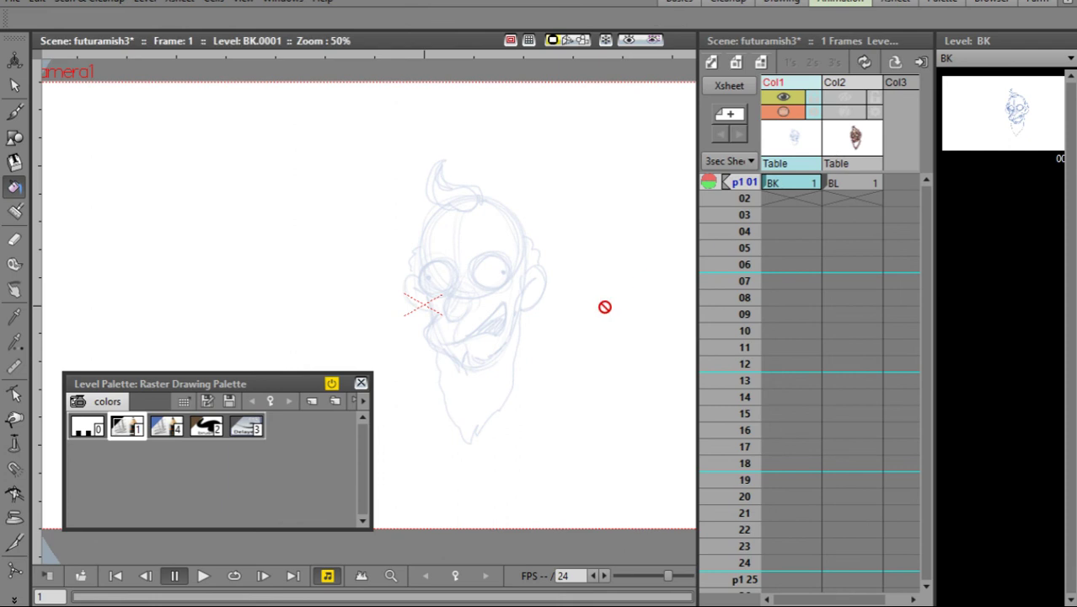
pyautogui.click(812, 113)
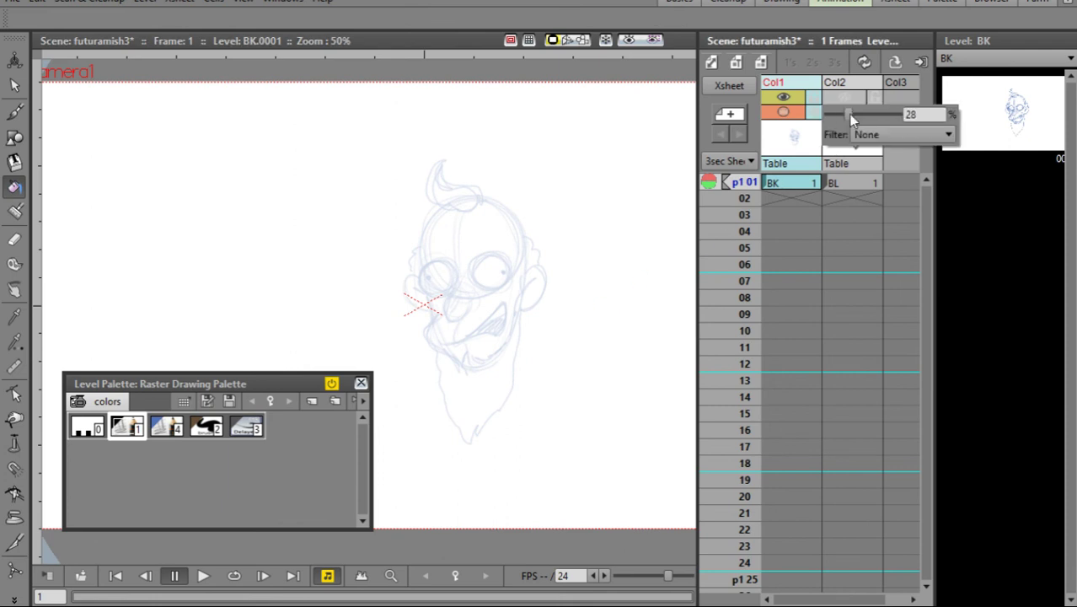
pyautogui.press('Return')
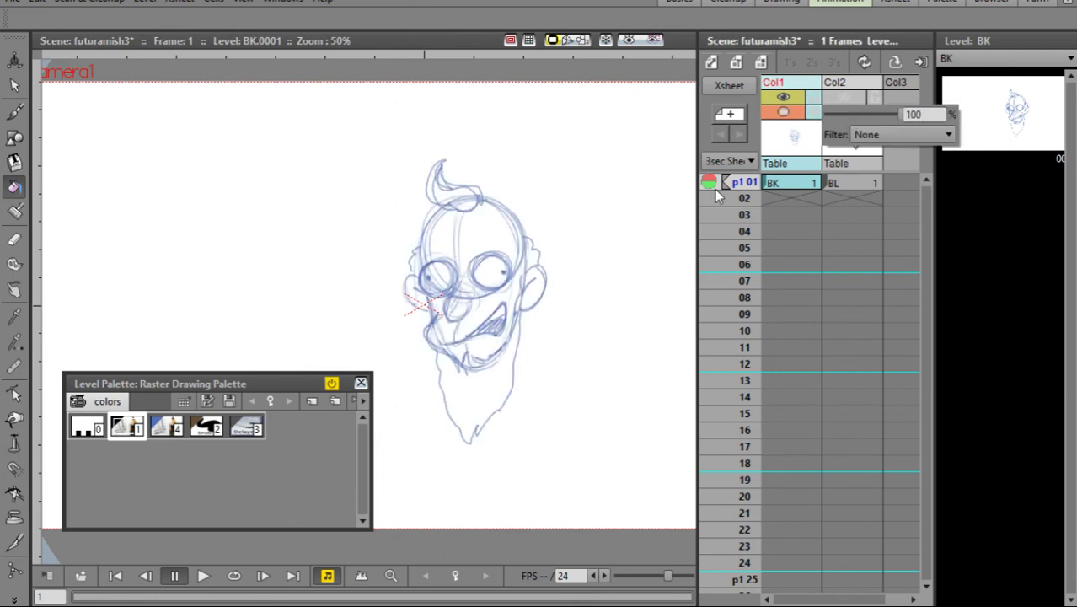
pyautogui.click(785, 113)
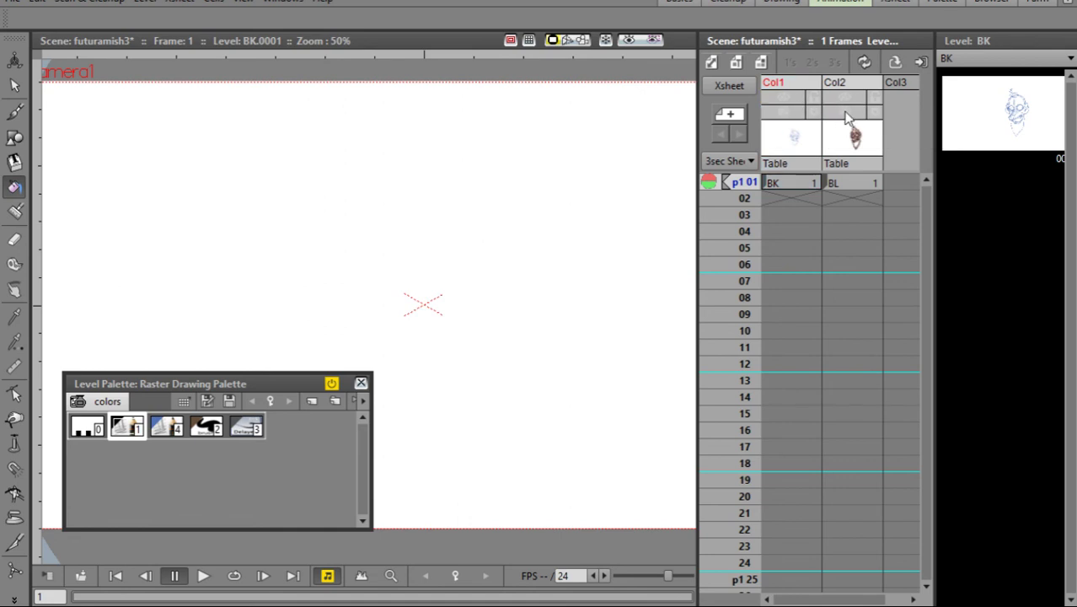
pyautogui.click(845, 111)
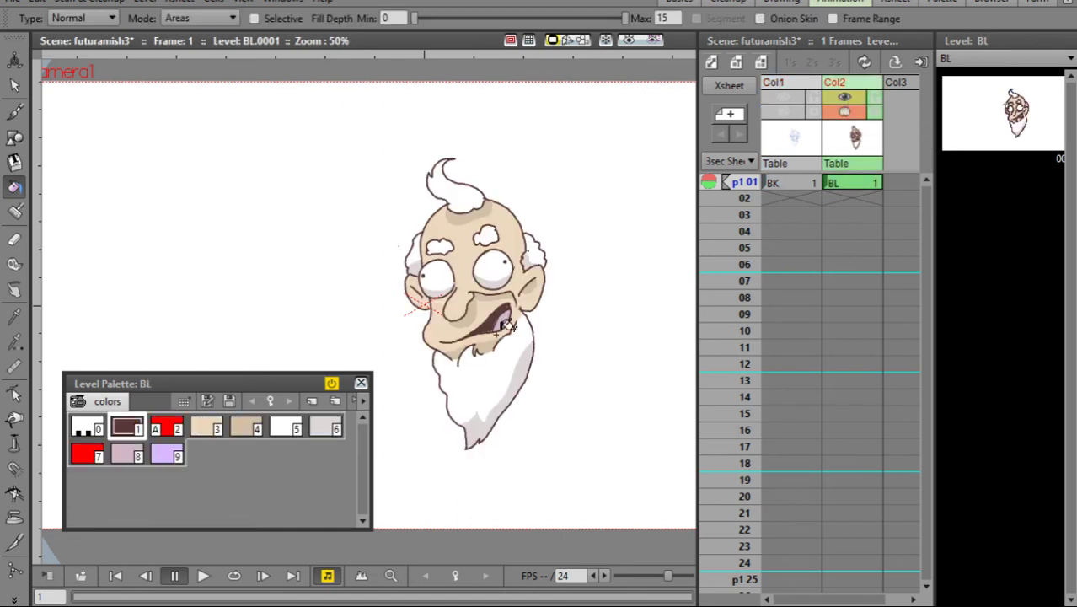
# Step: Save all changes to futuramish3 and its levels
pyautogui.click(72, 4)
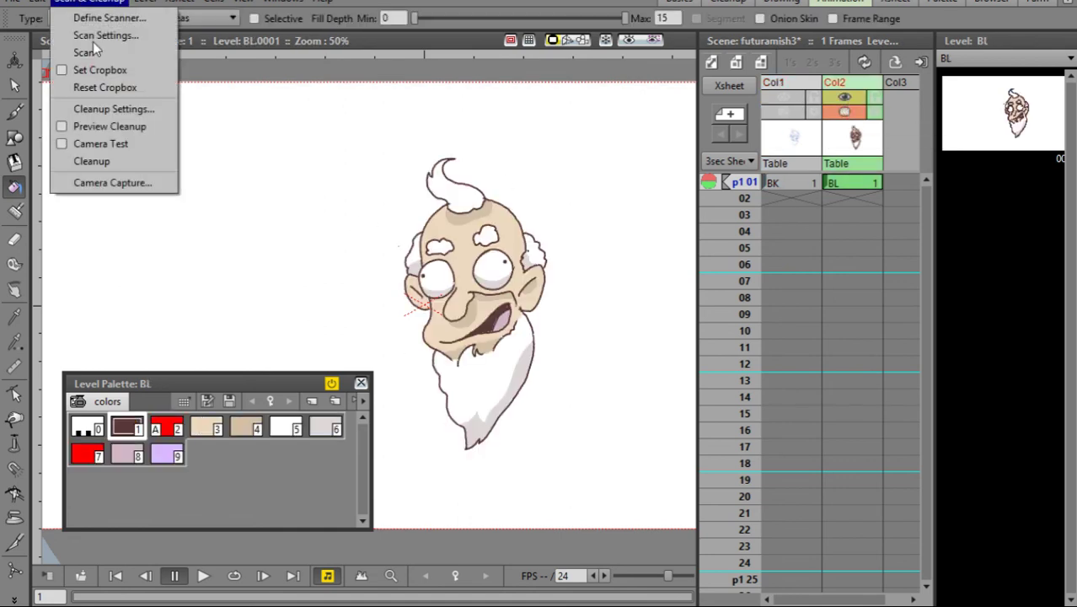
pyautogui.press('Escape')
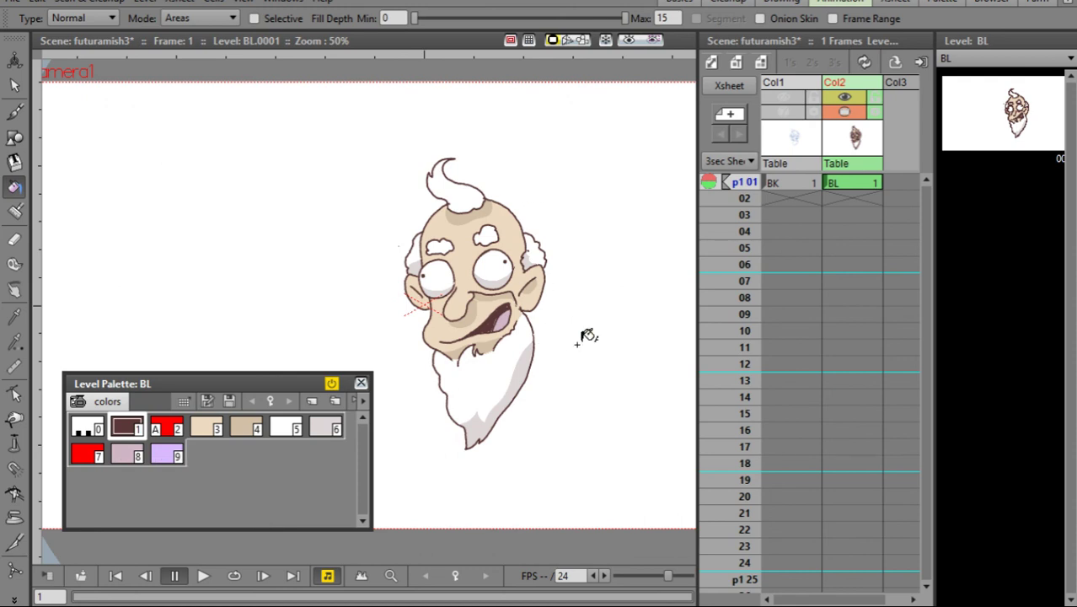
pyautogui.click(12, 2)
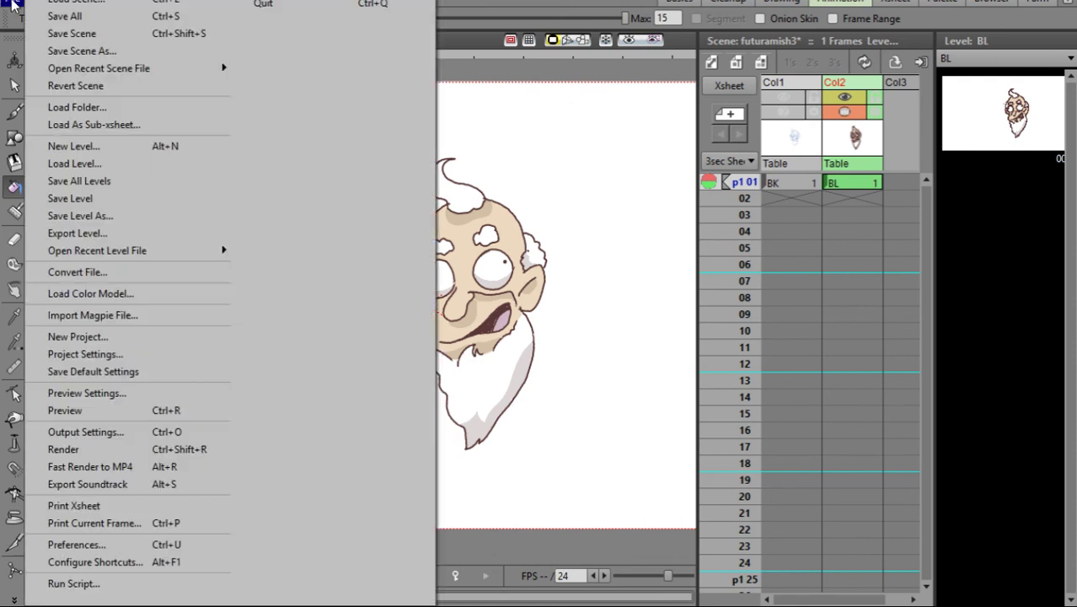
pyautogui.click(53, 17)
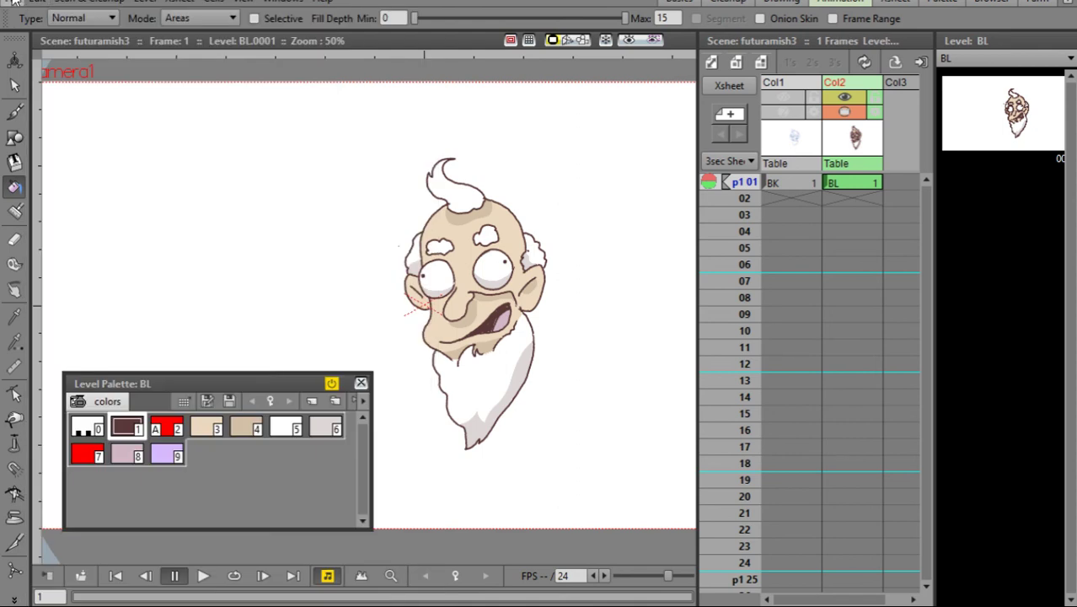
# Step: Load the scene futuramish2.tnz from the sandbox project's scenes folder
pyautogui.click(12, 2)
pyautogui.click(113, 3)
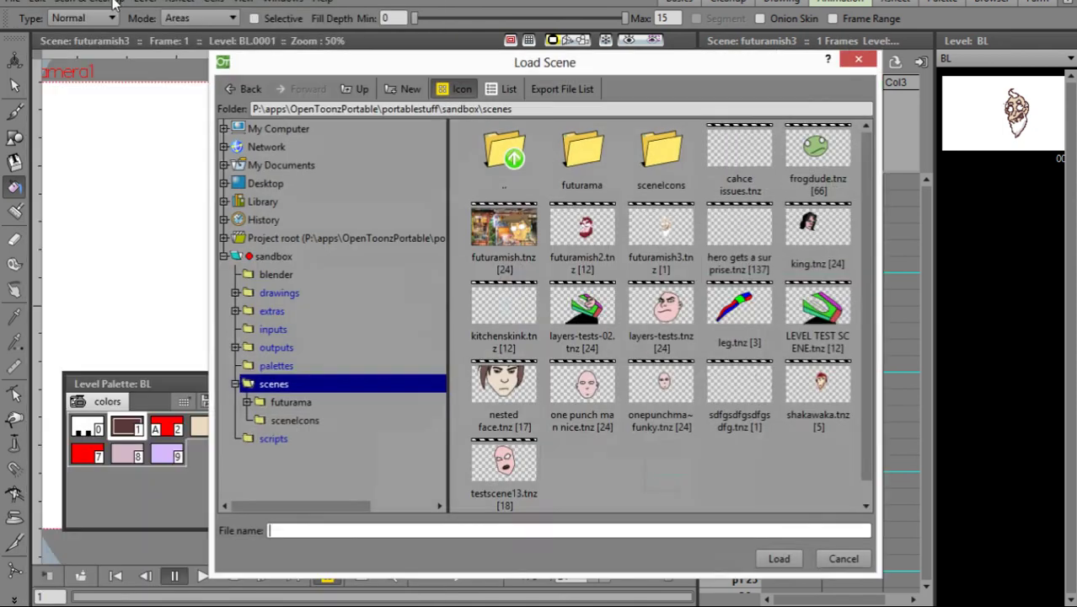
pyautogui.click(587, 231)
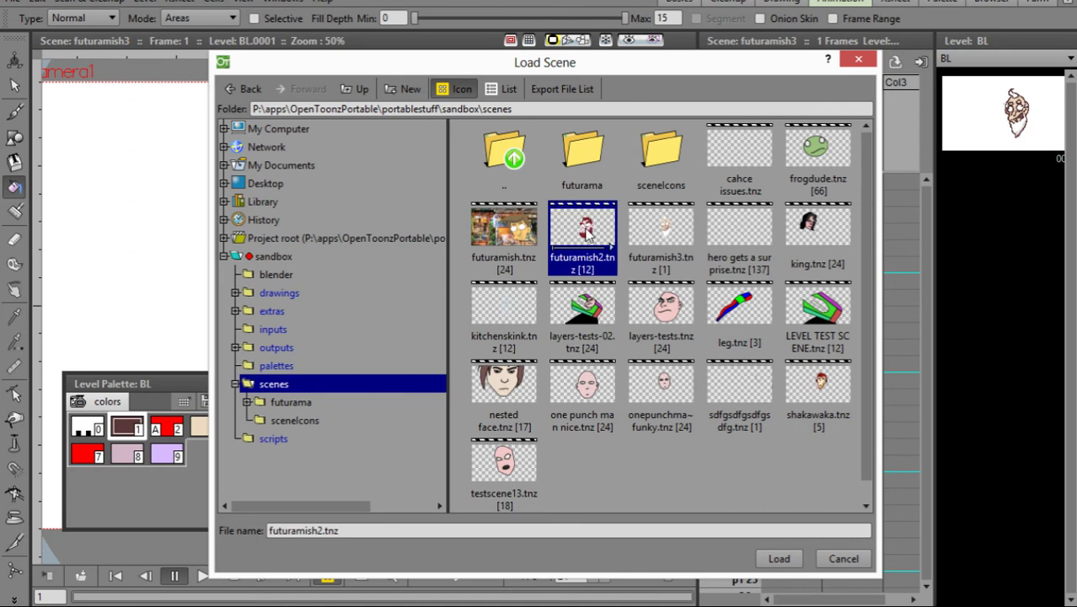
pyautogui.click(779, 558)
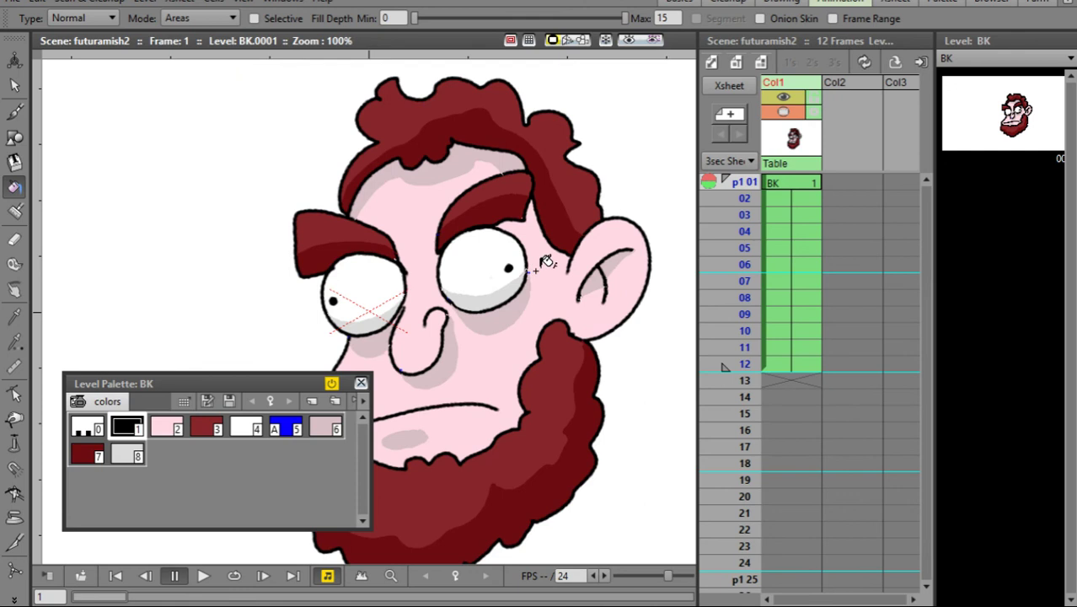
# Step: Play the red-bearded head animation in a loop and stop the playback
pyautogui.scroll(-1, 540, 263)
pyautogui.press('l')
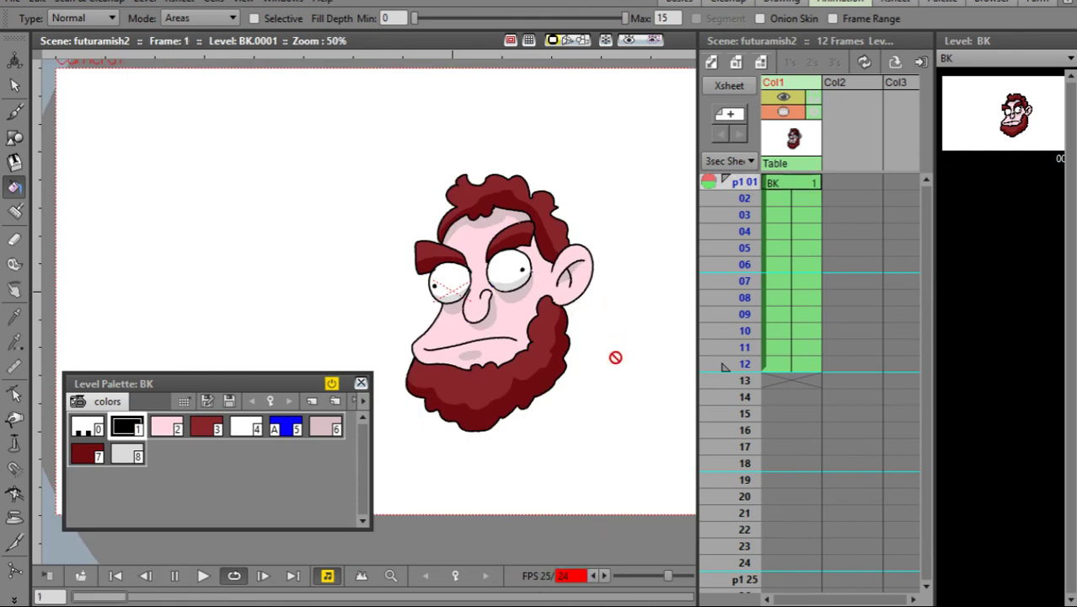
pyautogui.press('p')
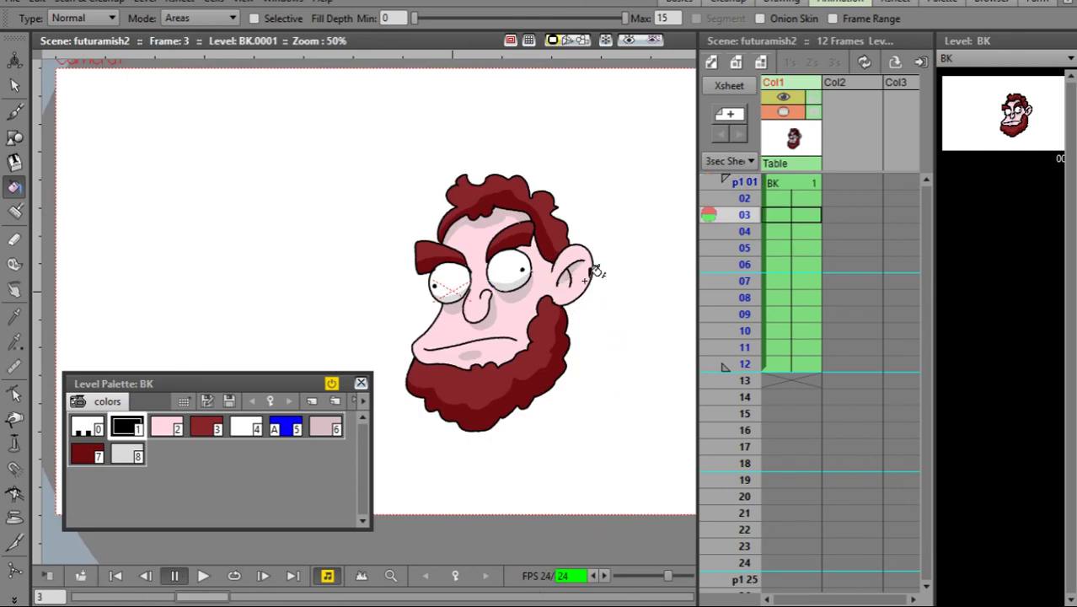
# Step: Load the scene futuramish.tnz from the sandbox project's scenes folder
pyautogui.click(15, 4)
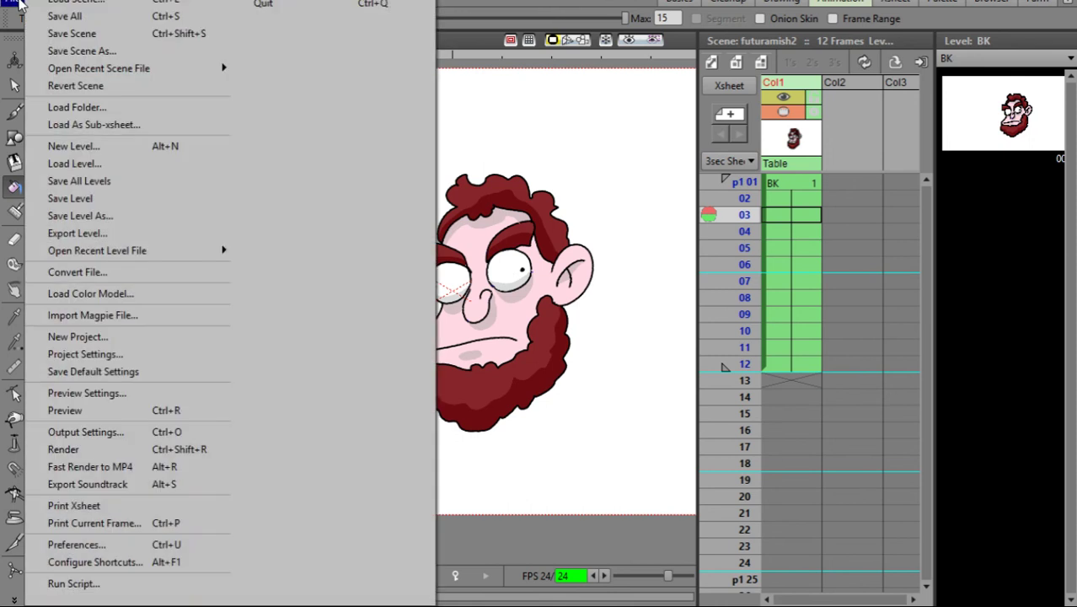
pyautogui.click(58, 5)
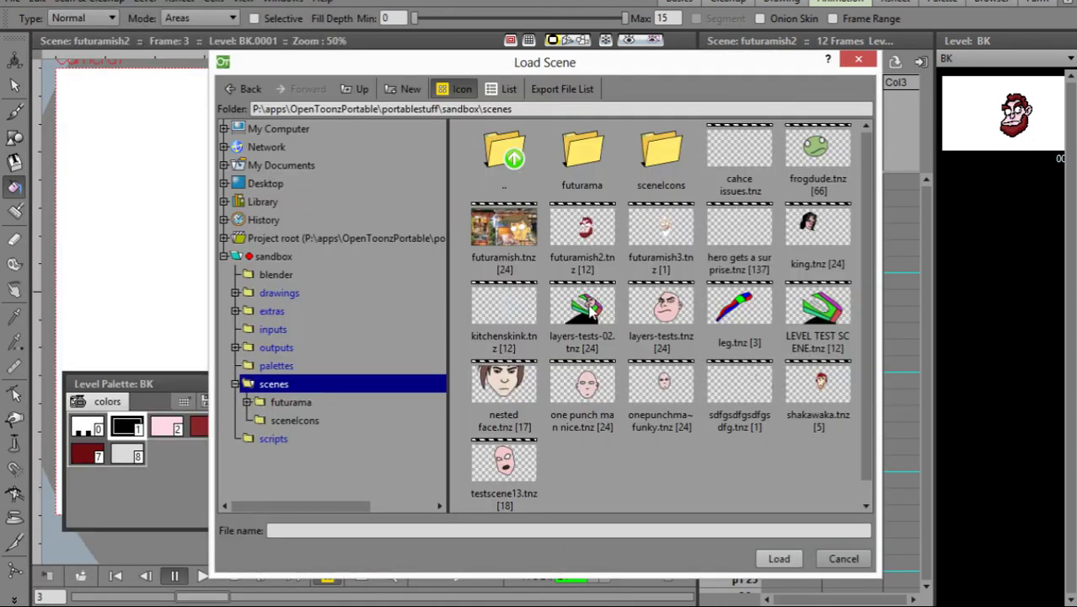
pyautogui.click(509, 241)
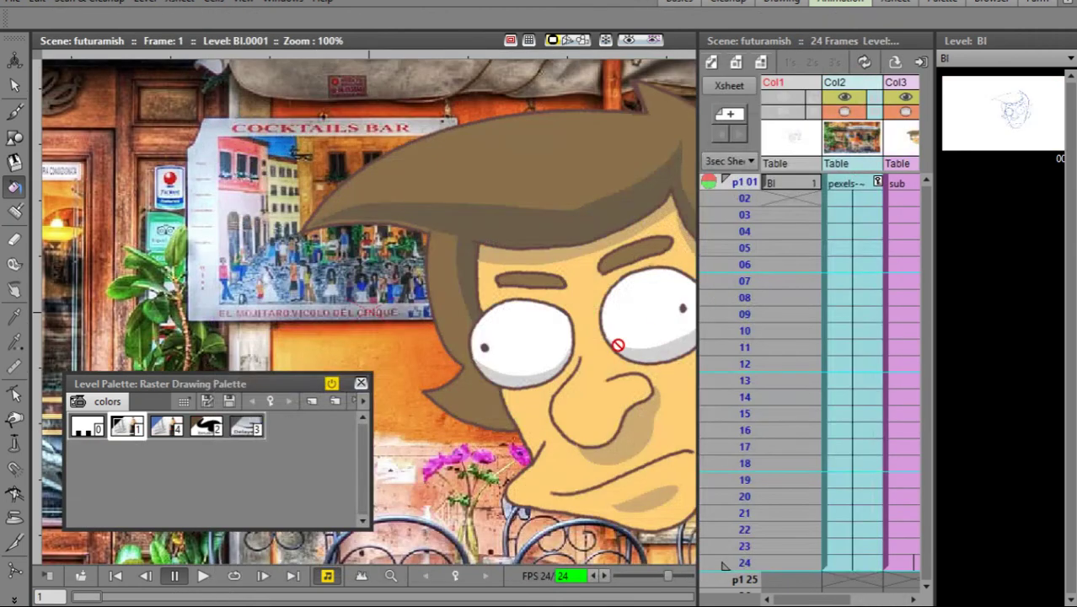
# Step: Inspect the head's sub-xsheet in Col3 by showing and hiding its BM_mesh column, and return to the main xsheet
pyautogui.scroll(-2, 589, 300)
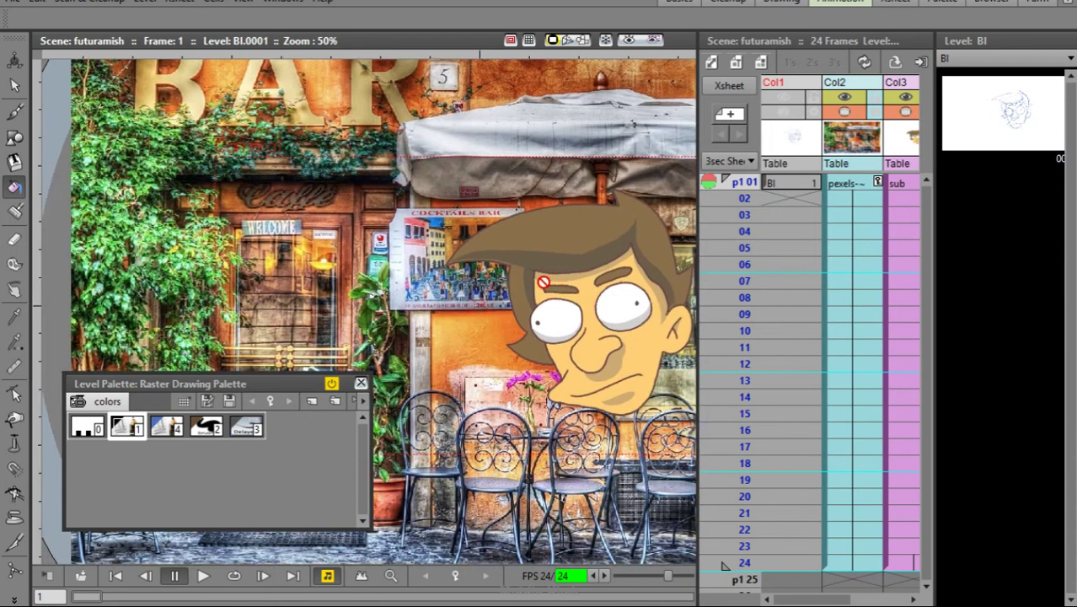
pyautogui.moveTo(548, 307); pyautogui.dragTo(425, 243)
pyautogui.click(901, 185)
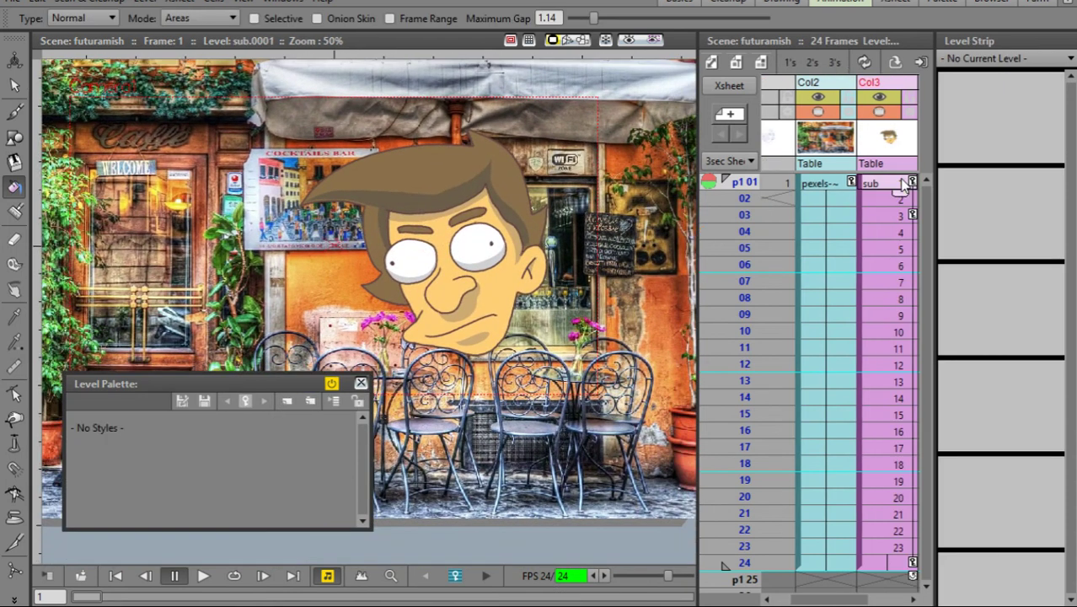
pyautogui.click(902, 185)
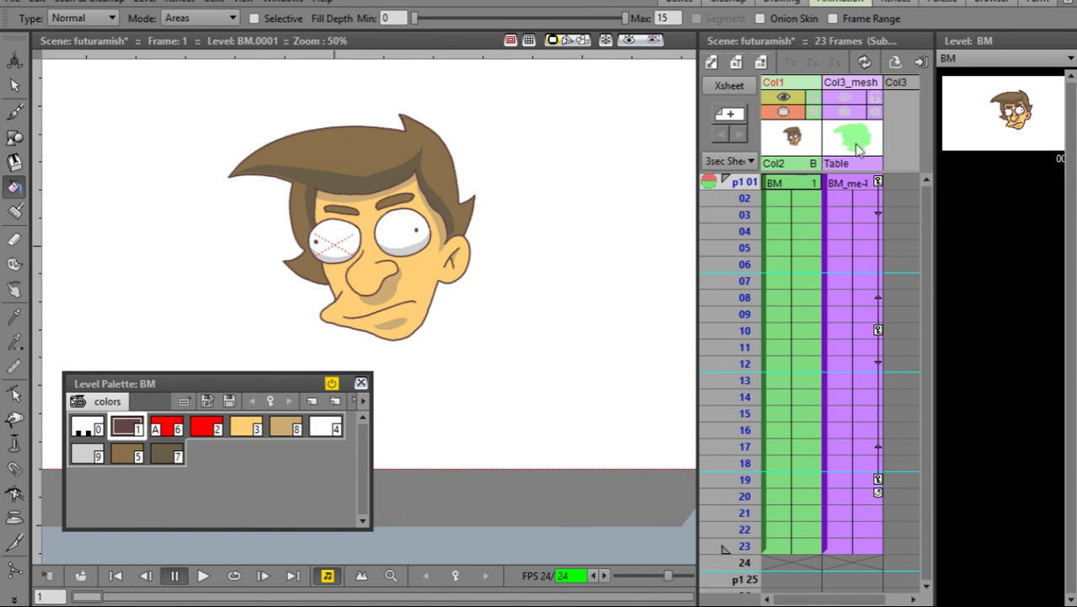
pyautogui.click(846, 112)
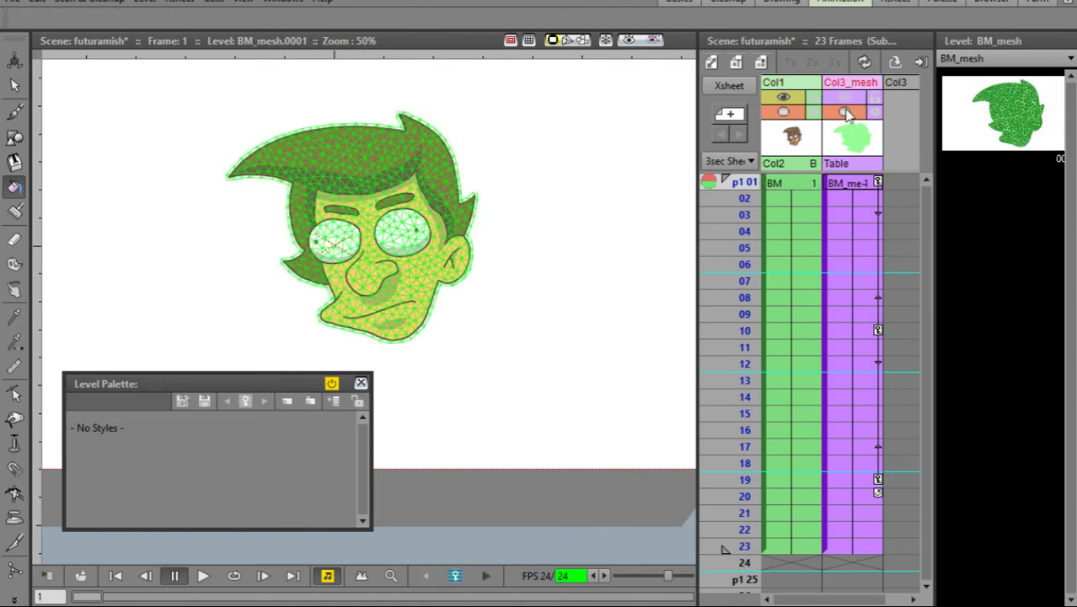
pyautogui.click(853, 116)
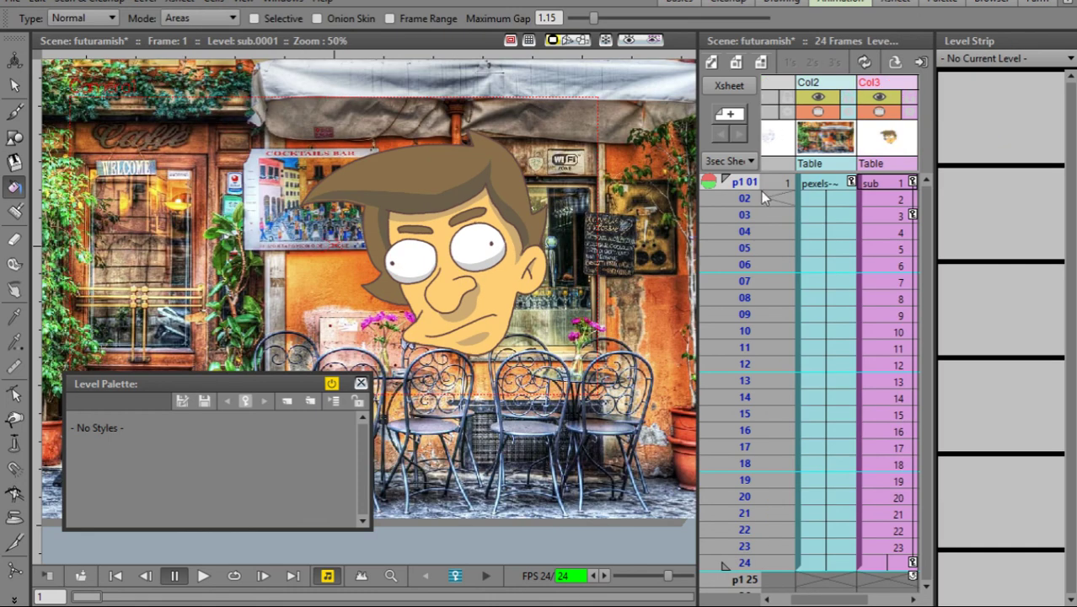
# Step: Play the brown-haired head animation in a loop, switch the viewer to the rendered preview, and stop the playback
pyautogui.press('p')
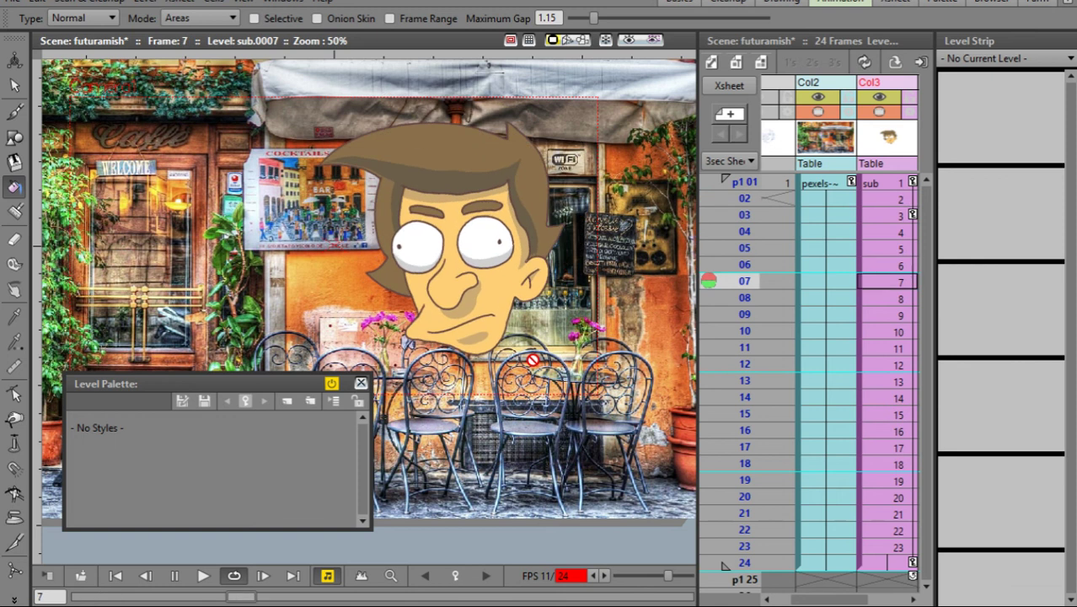
pyautogui.click(628, 41)
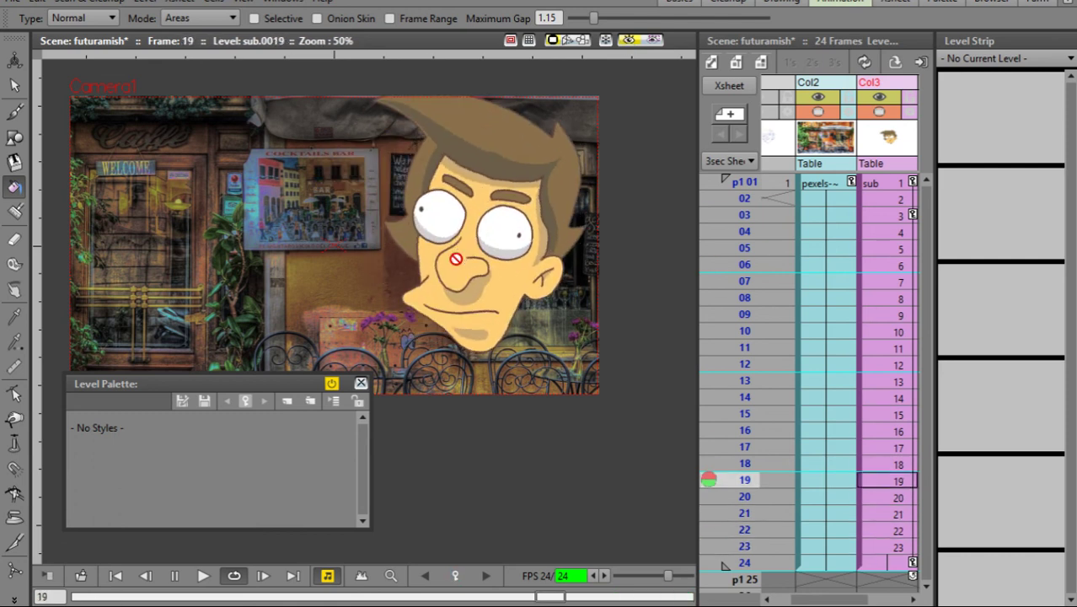
pyautogui.press('p')
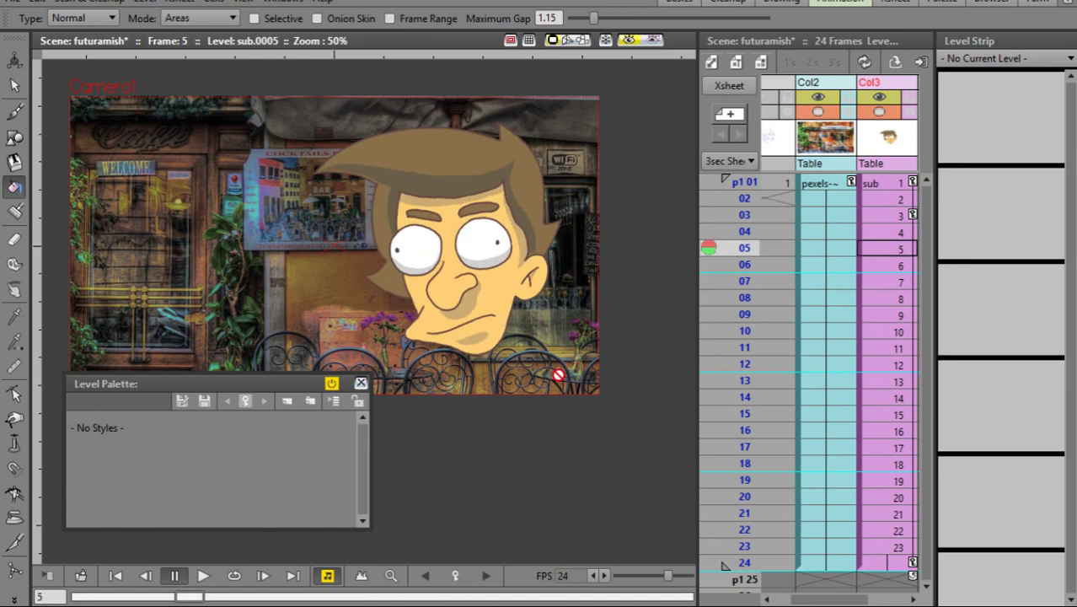